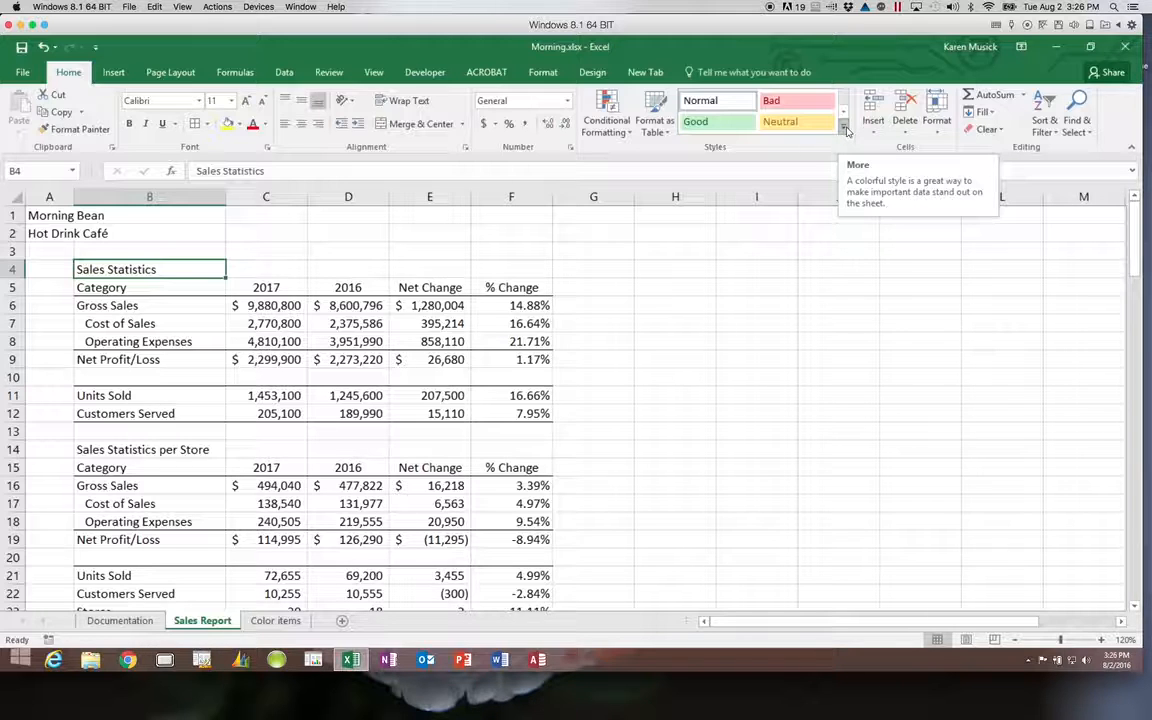
Apply the Title cell style to the Sales Statistics heading in B4 and the Accent4 style to the header row B5:F5.
click(845, 131)
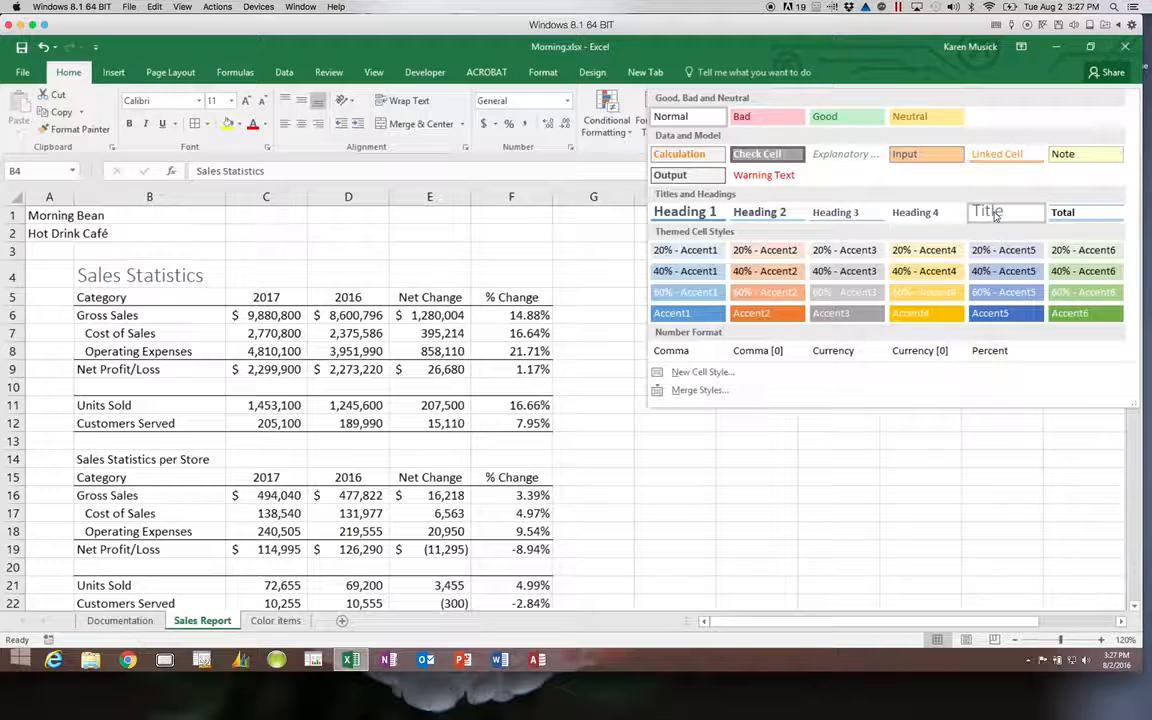
click(995, 214)
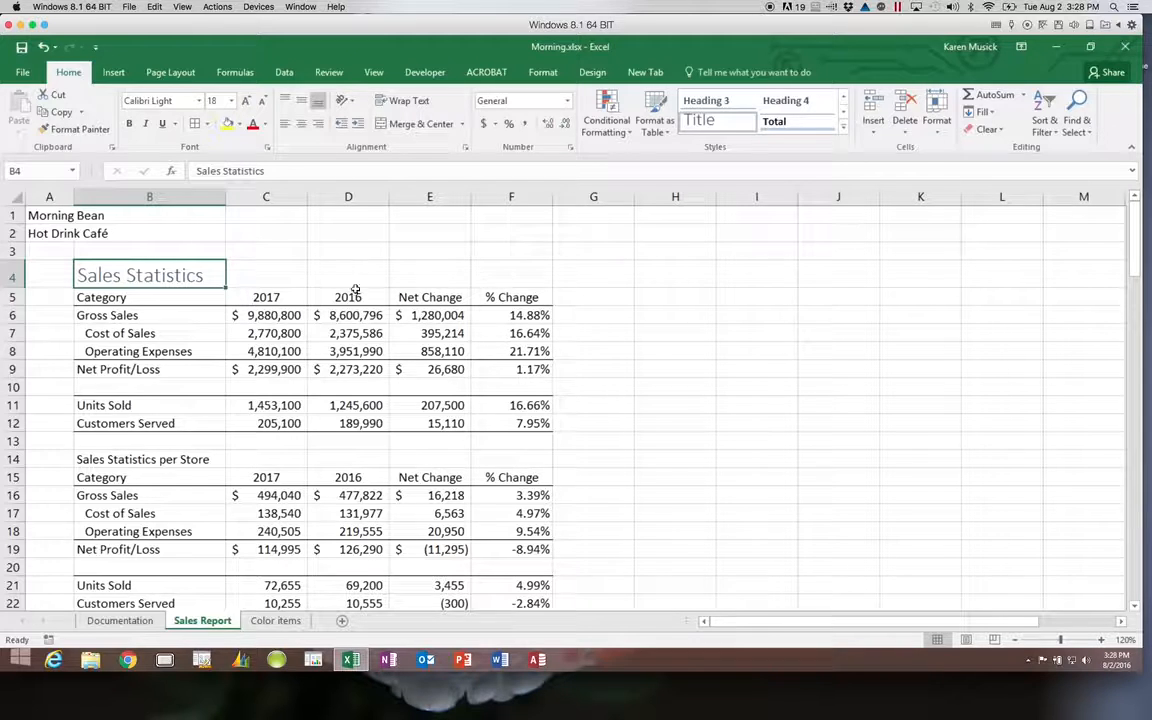
drag(199, 298, 503, 298)
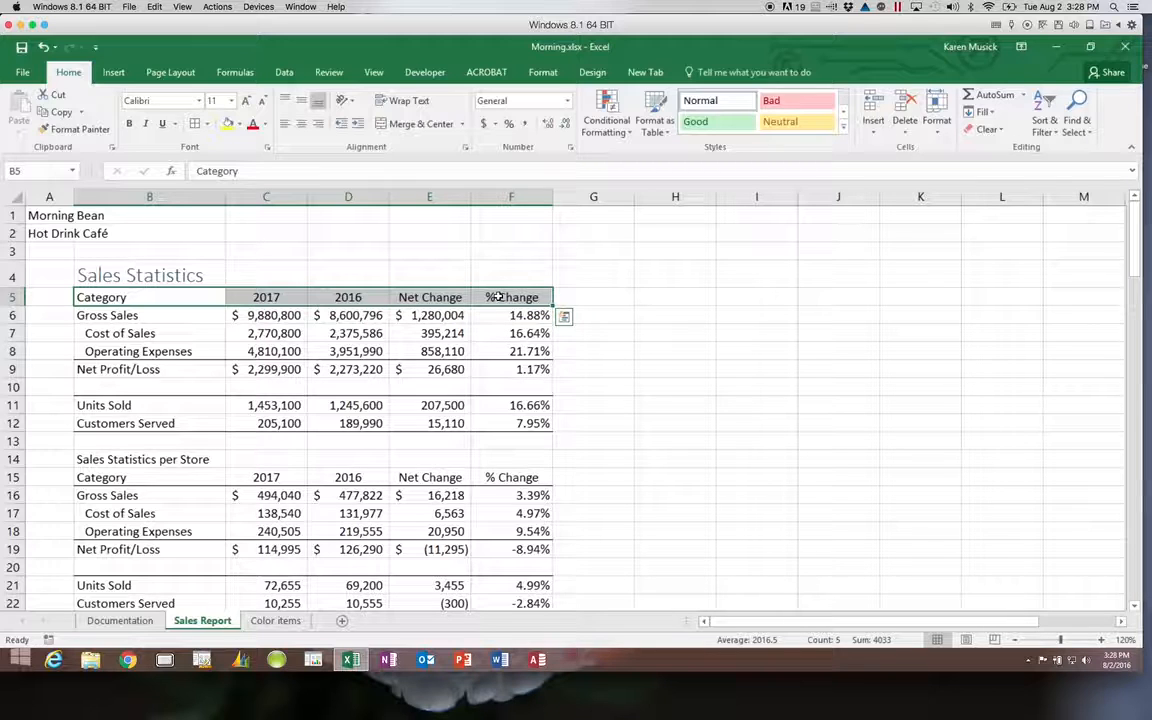
click(841, 129)
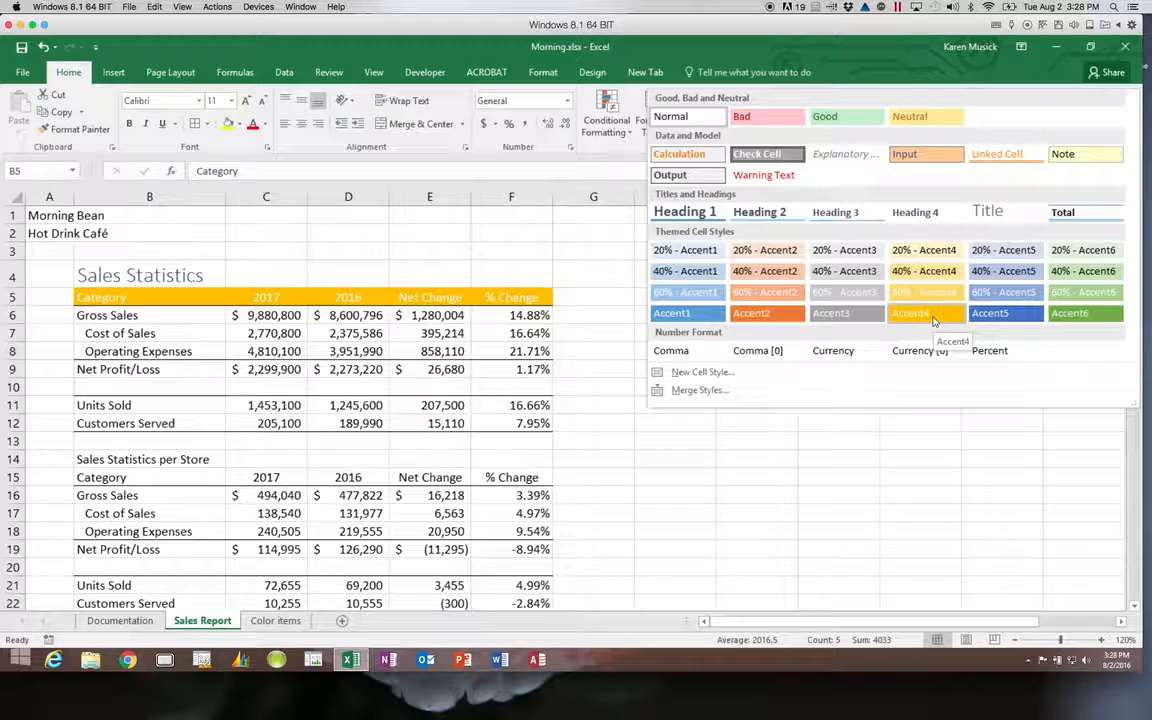
click(933, 320)
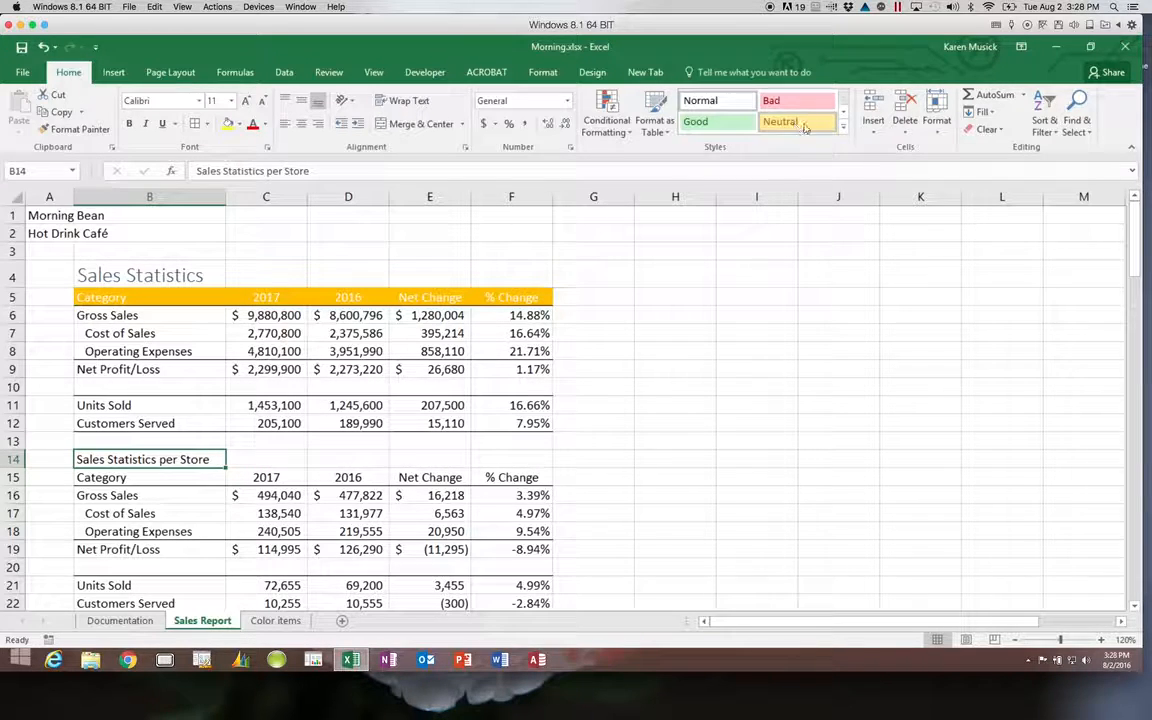
Apply the Title cell style to the Sales Statistics per Store heading in B14 and the Accent4 style to B15:F15.
click(846, 125)
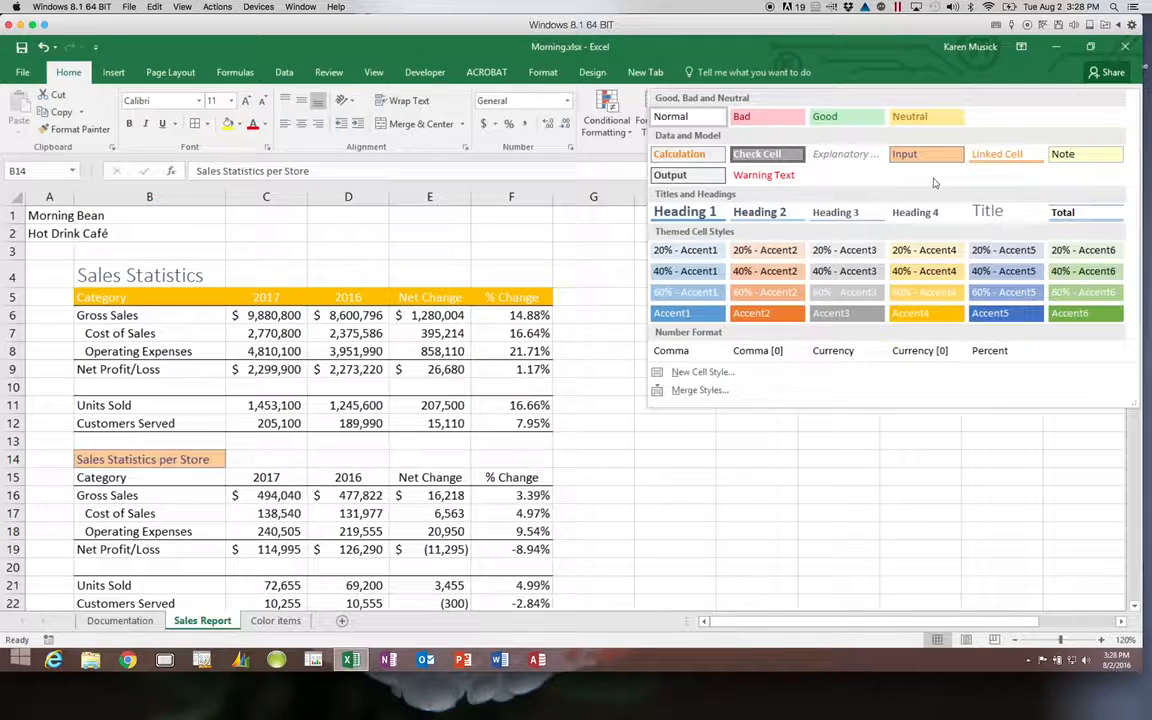
click(1026, 215)
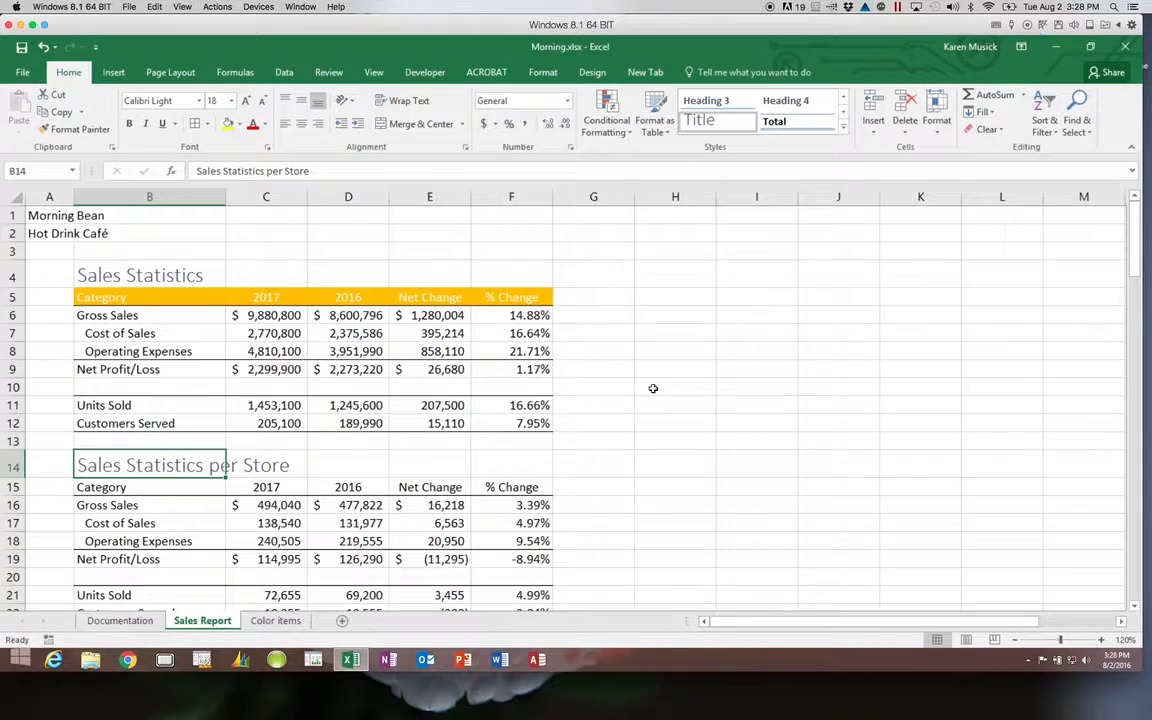
key(super+c)
click(175, 483)
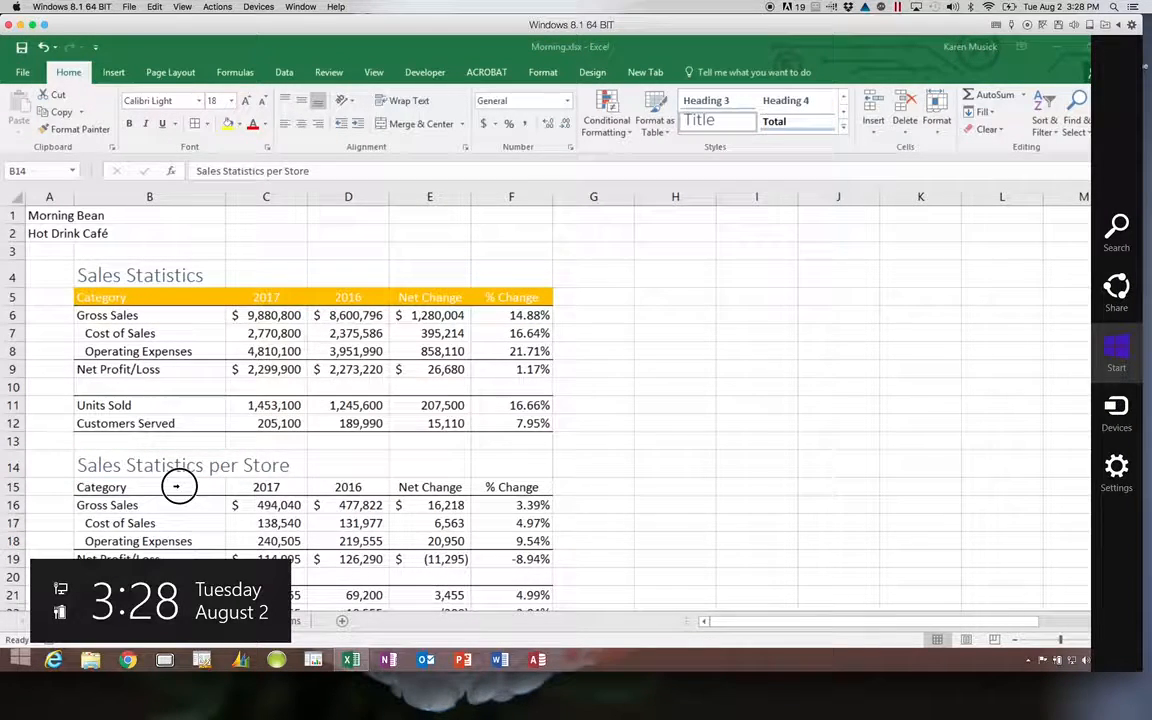
drag(185, 489, 500, 483)
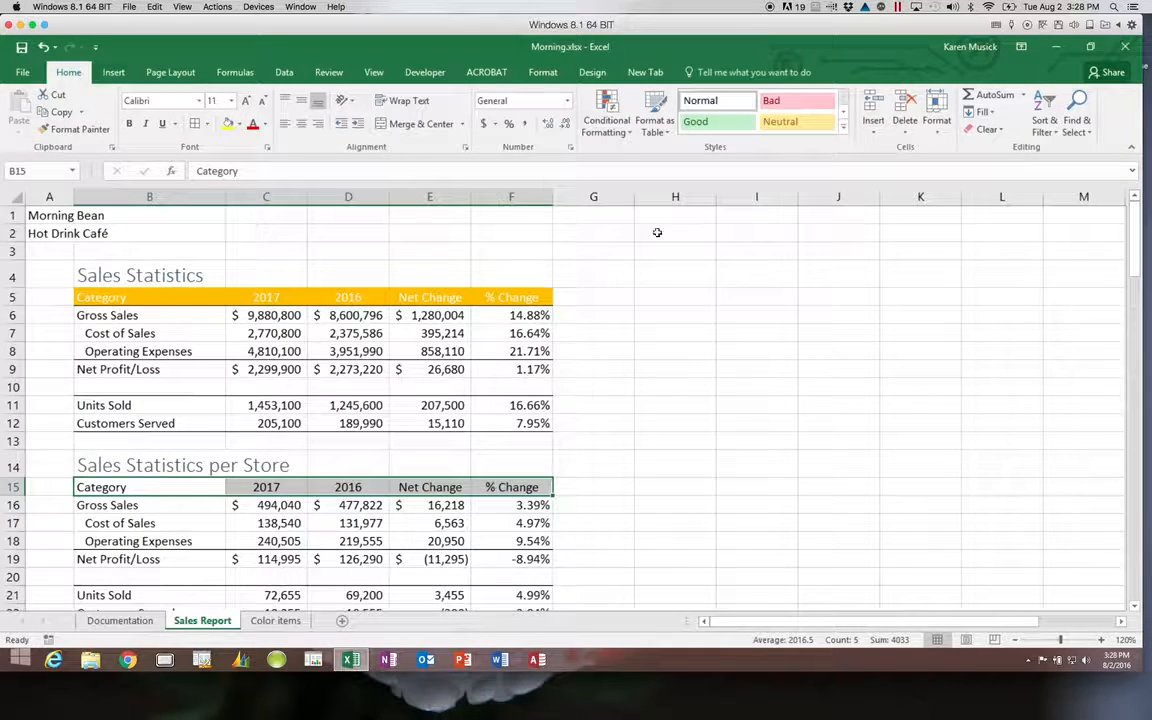
click(843, 126)
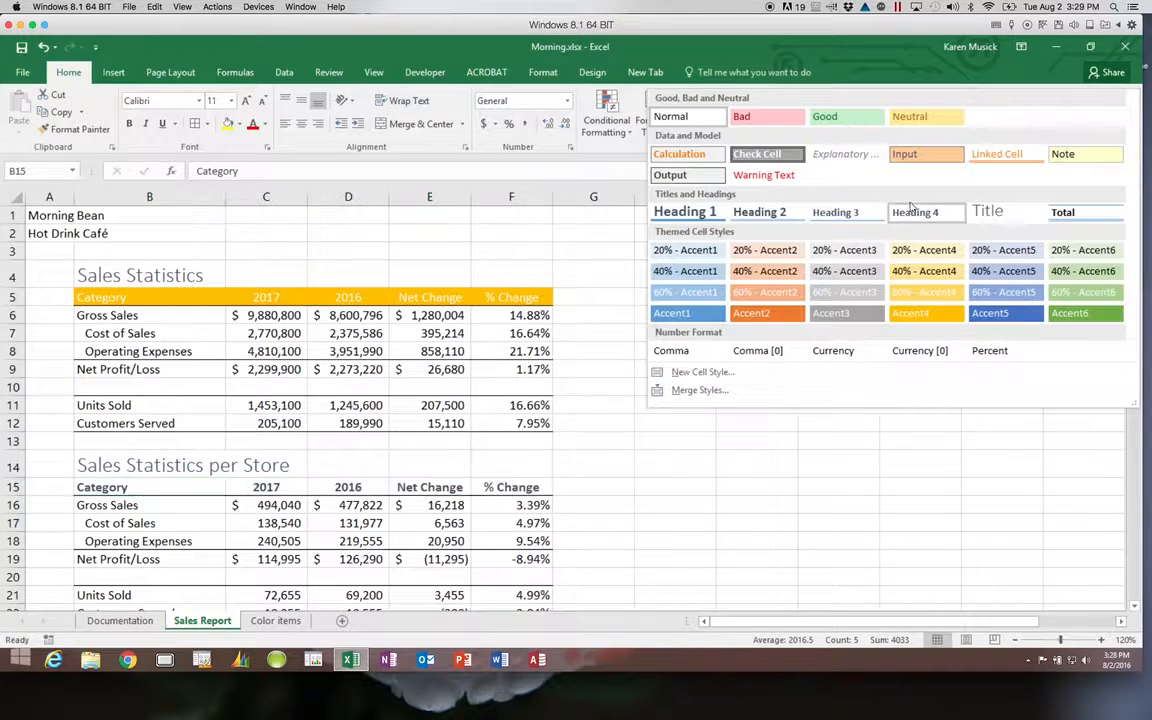
click(947, 314)
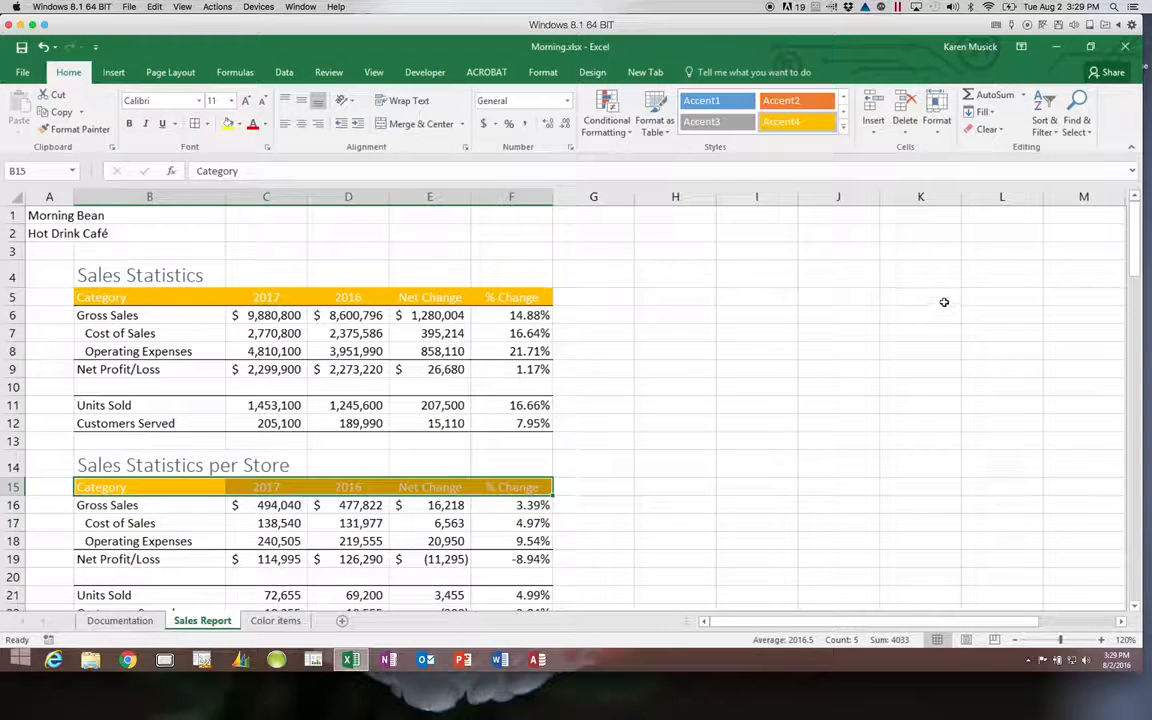
Apply the Title cell style to the 2017 Monthly Gross Sales heading in A25.
scroll(1133, 604, down, 5)
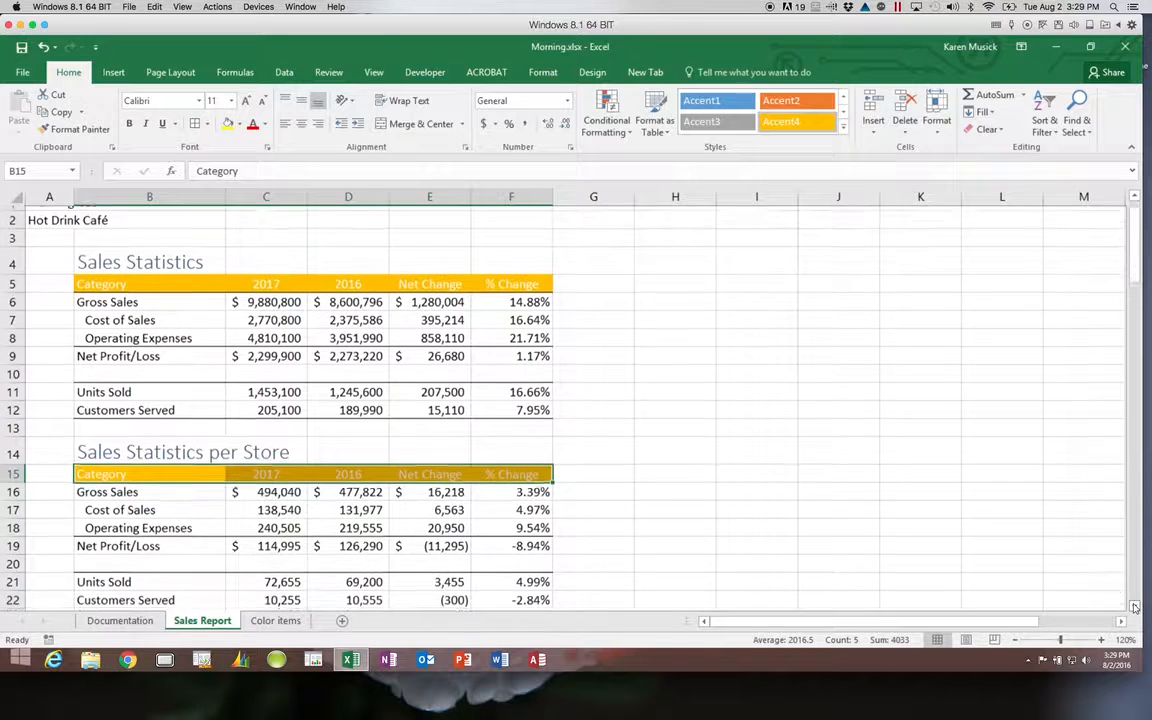
scroll(1133, 604, down, 2)
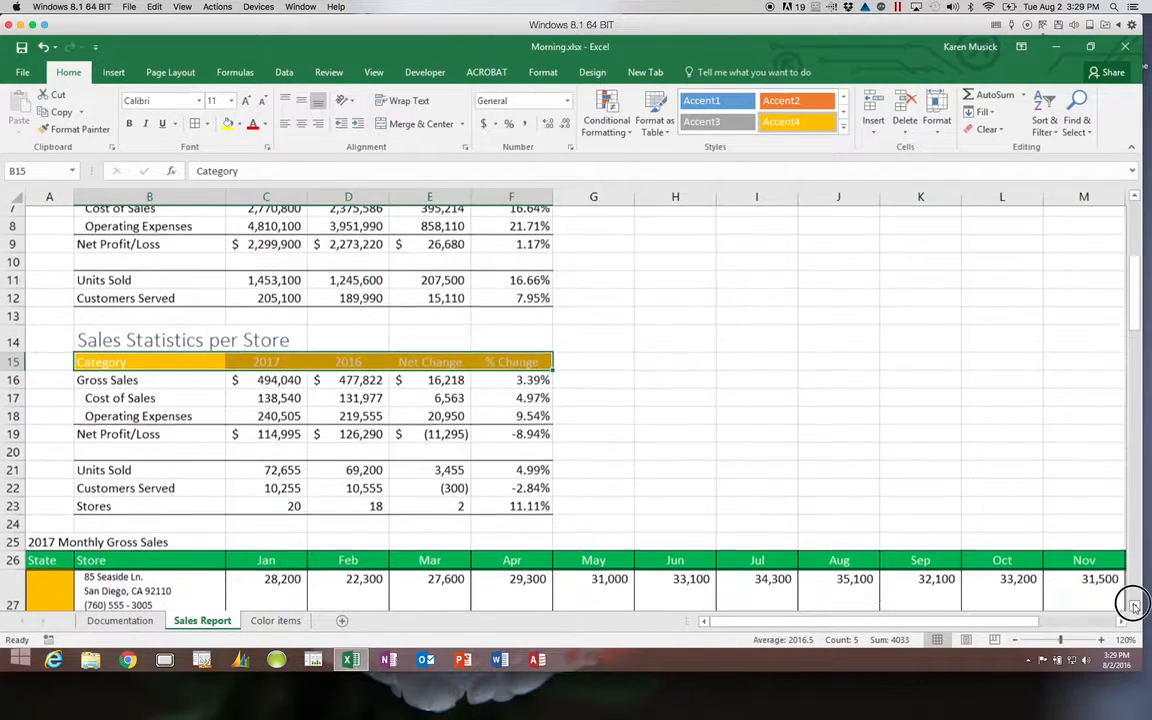
click(58, 531)
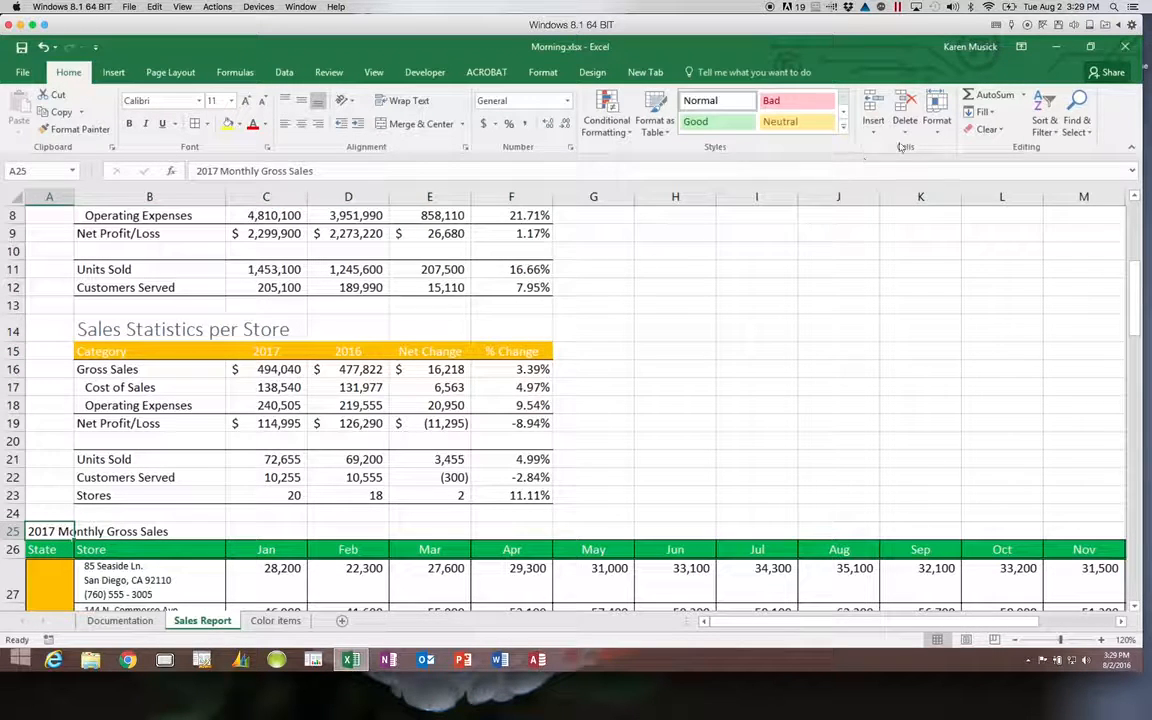
click(843, 126)
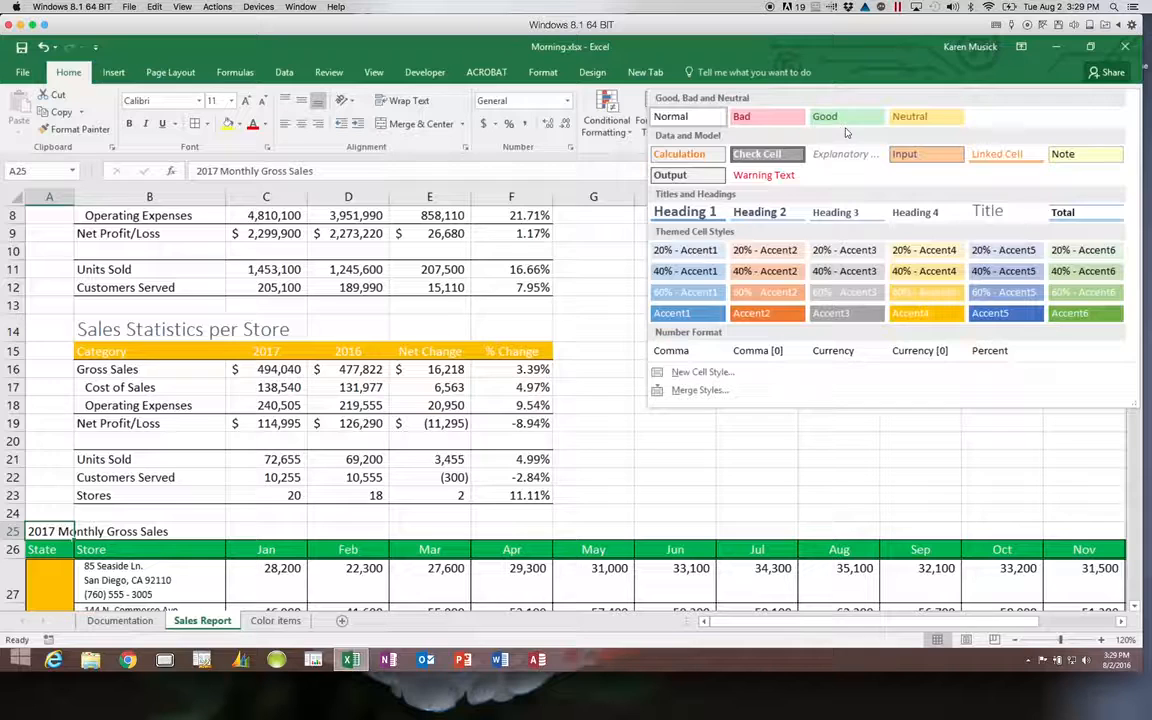
click(992, 212)
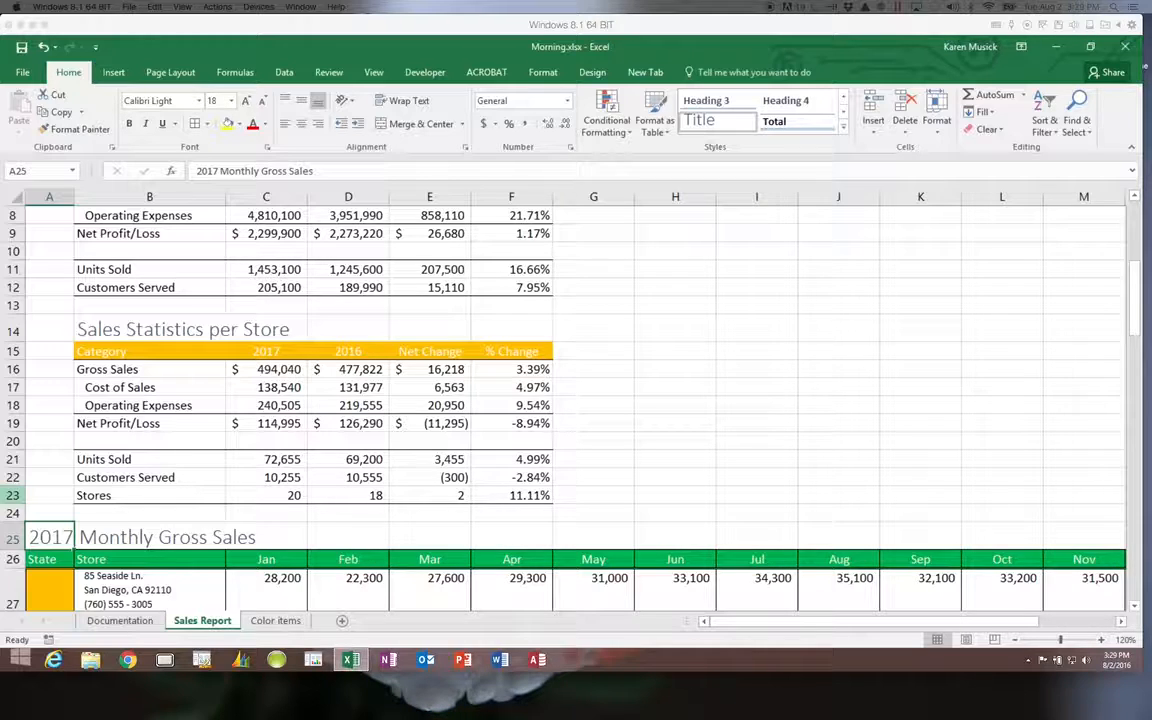
Copy the formatting of A1:A2 on the Documentation sheet onto A1:A2 of the Sales Report sheet with Format Painter.
drag(1132, 270, 1132, 190)
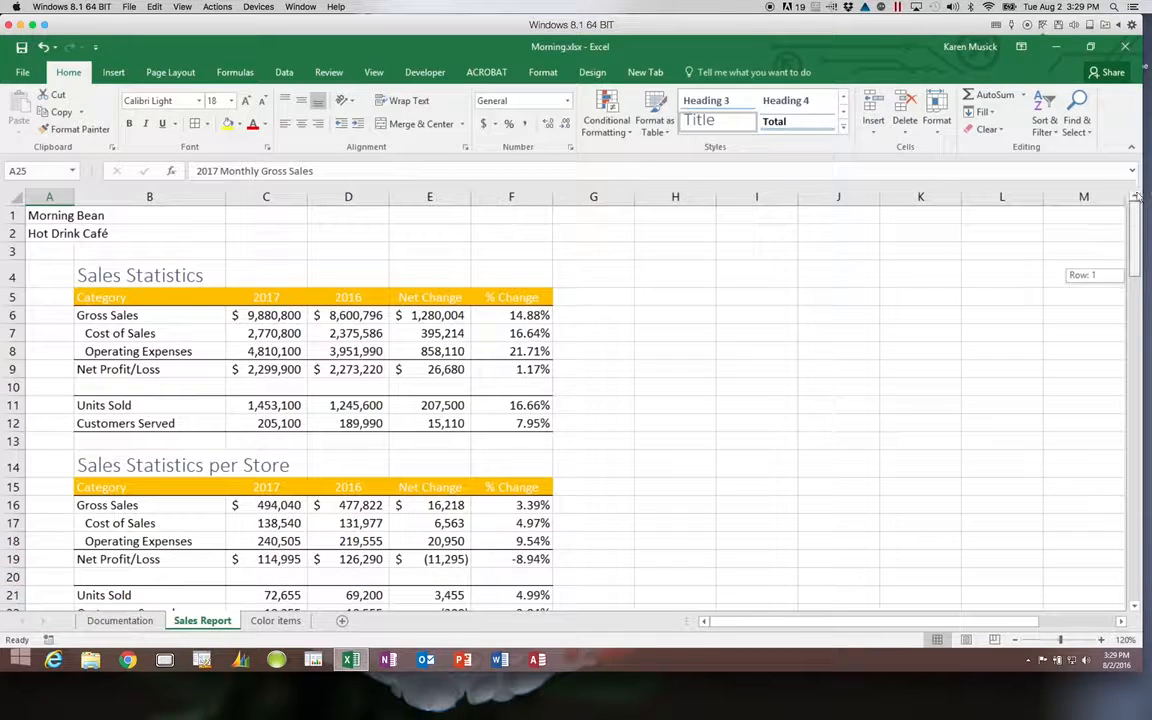
click(60, 215)
drag(60, 215, 60, 233)
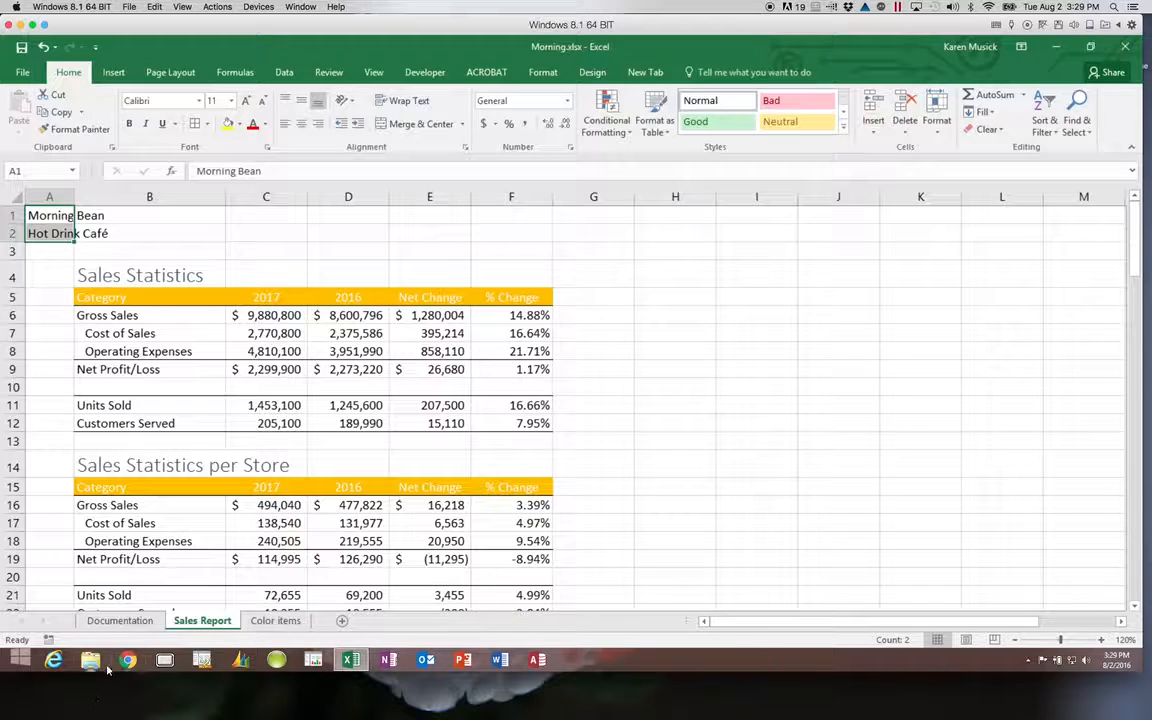
click(120, 622)
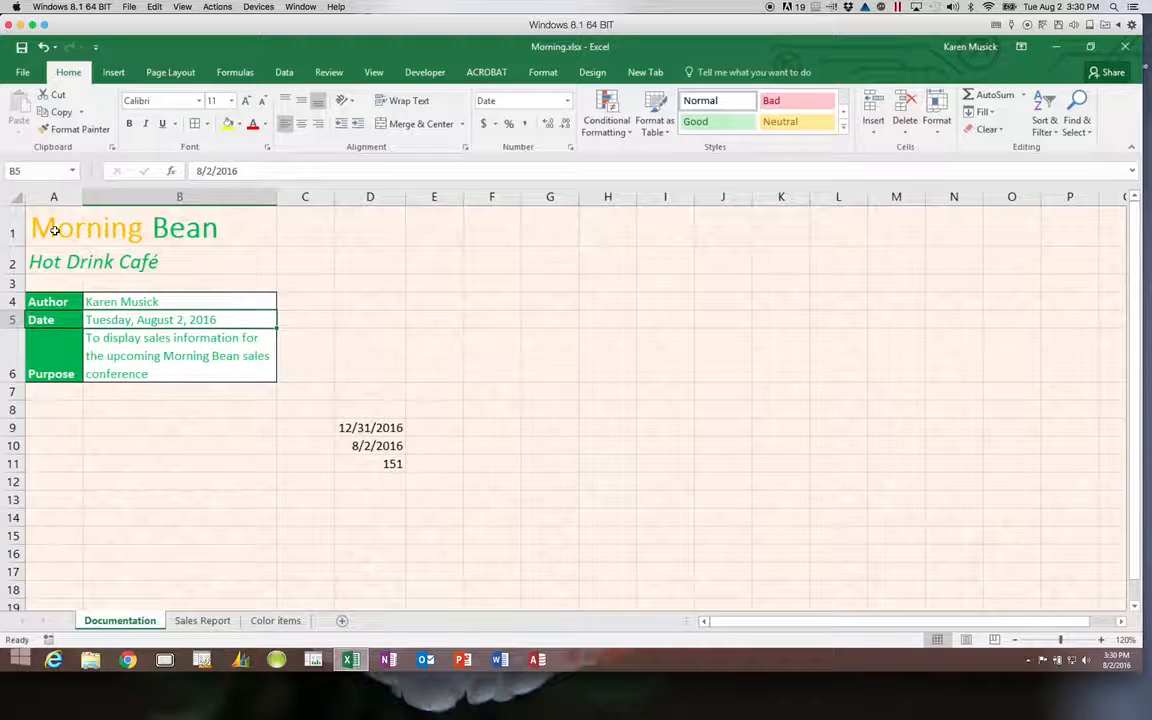
drag(55, 230, 56, 257)
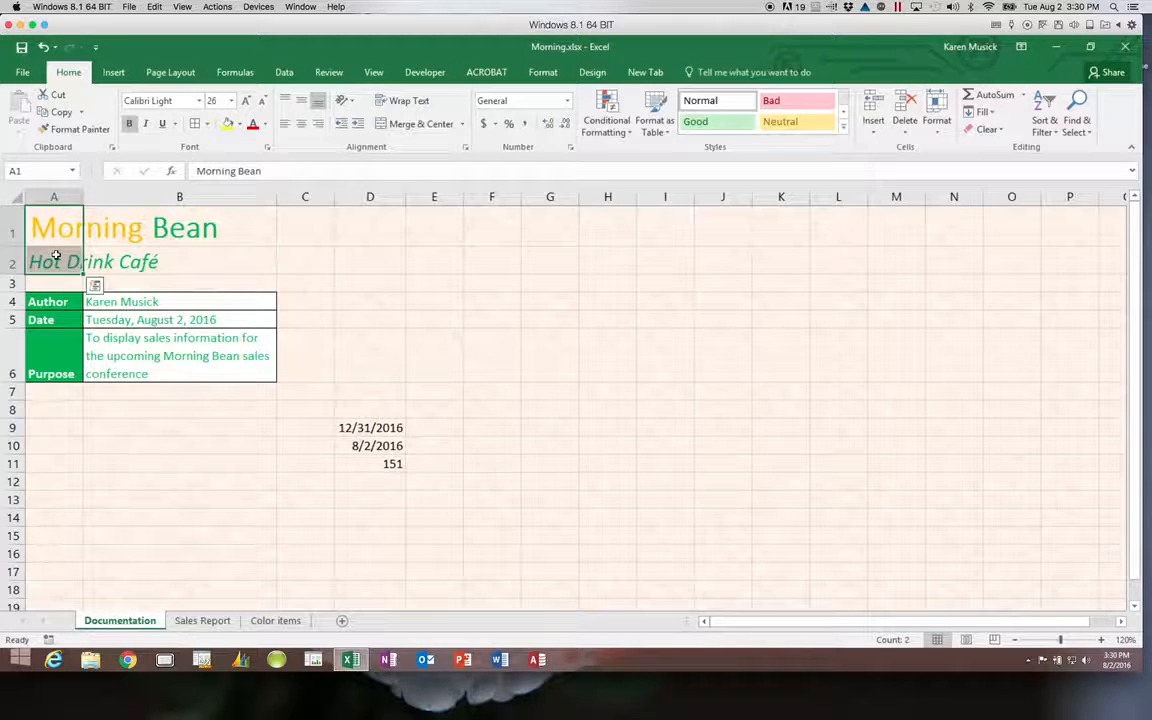
click(78, 129)
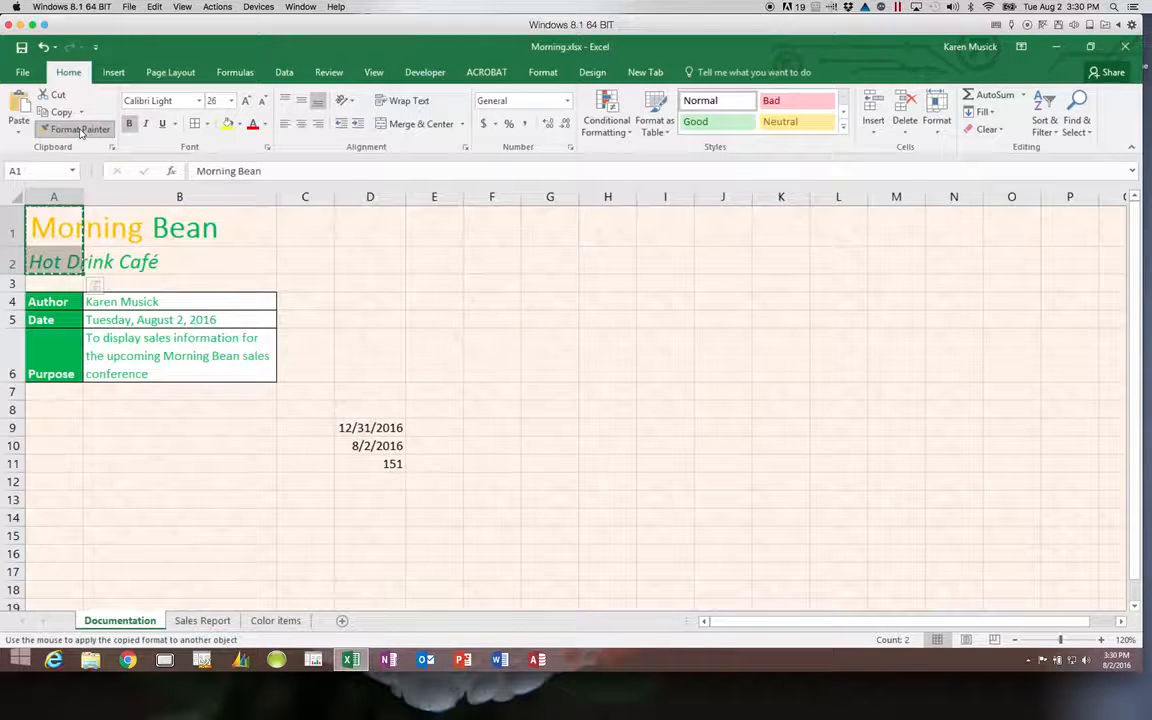
click(201, 621)
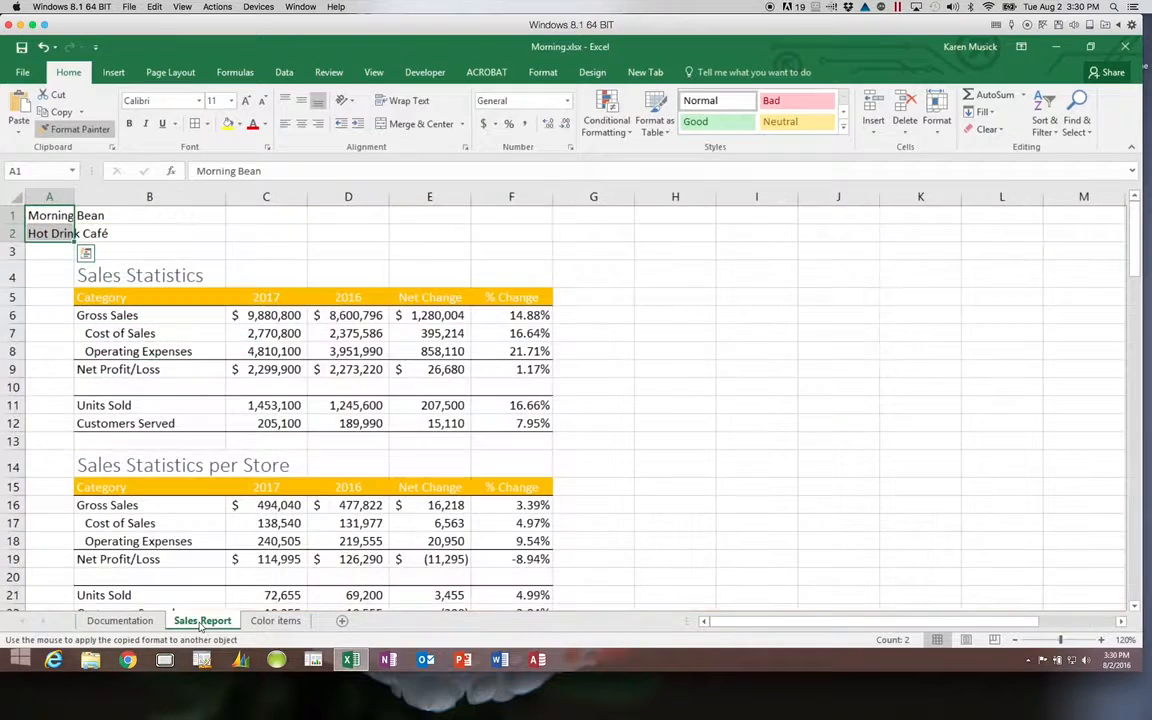
click(58, 215)
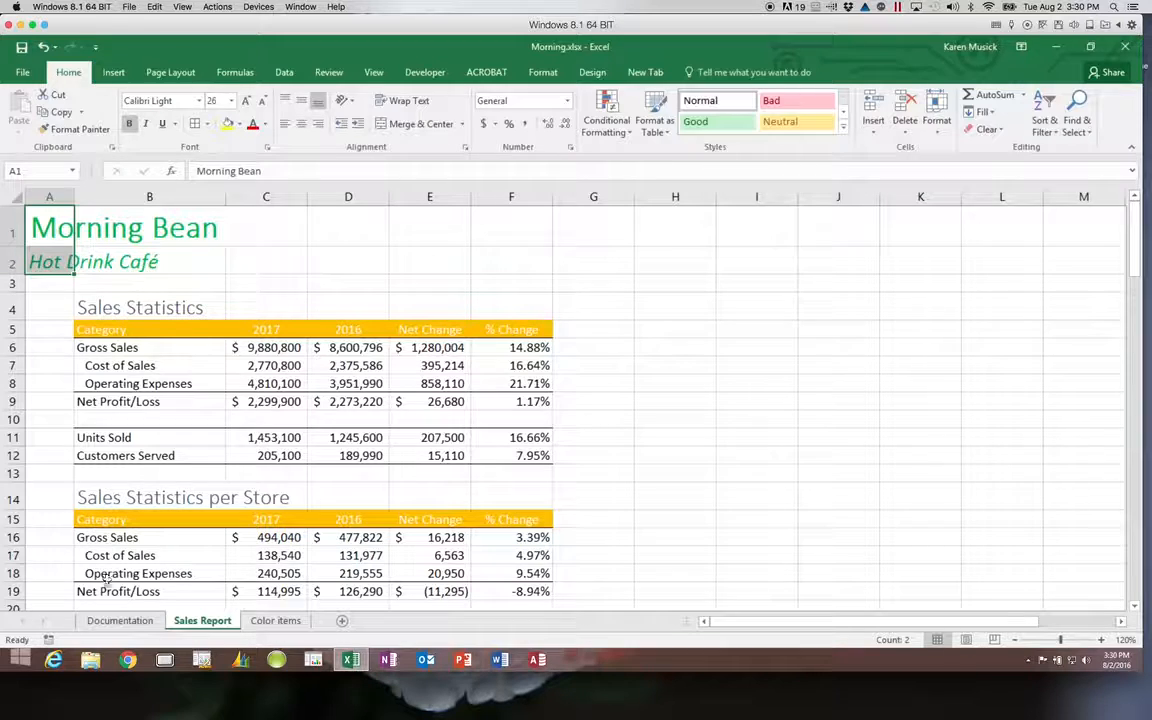
Copy the title cells A1:A2 from the Documentation sheet and paste them at H1 on the Sales Report sheet.
click(120, 620)
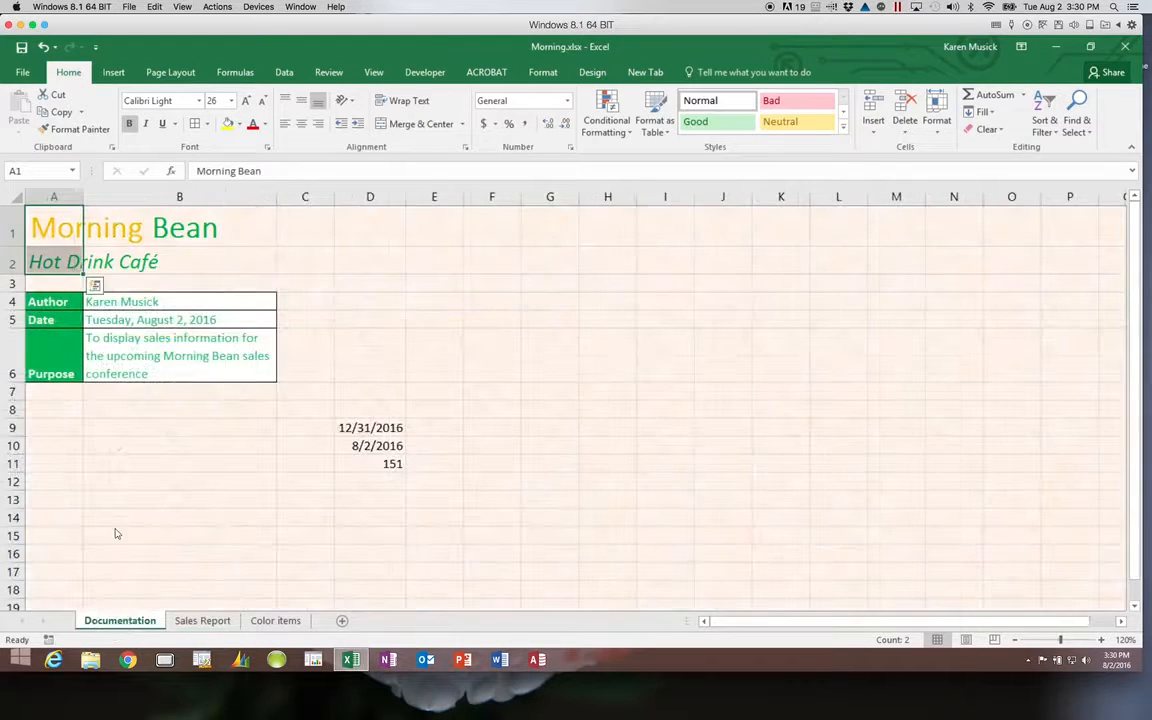
click(112, 229)
click(65, 237)
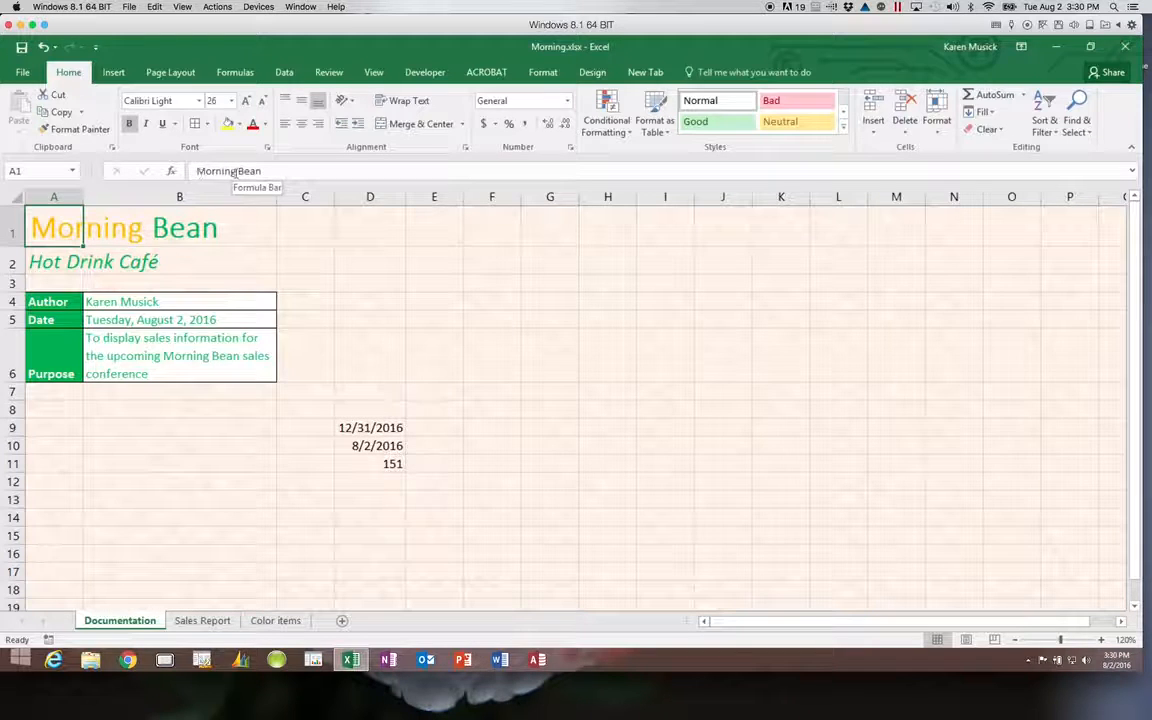
click(200, 621)
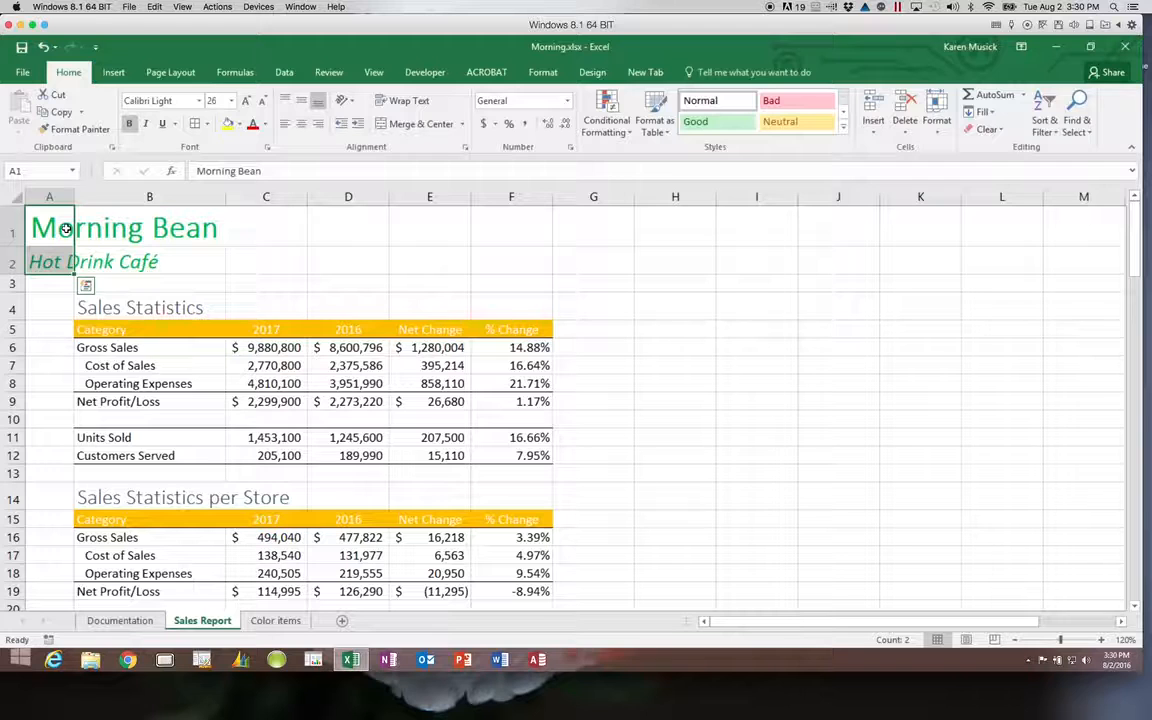
click(148, 621)
drag(45, 222, 62, 254)
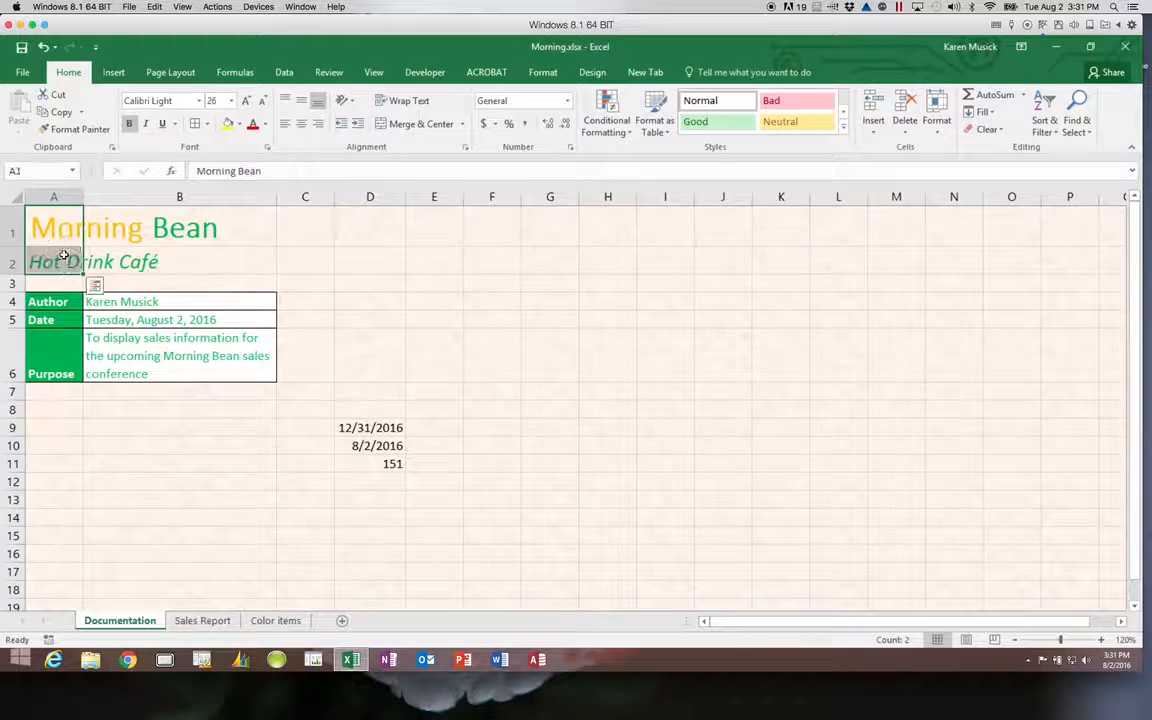
click(60, 113)
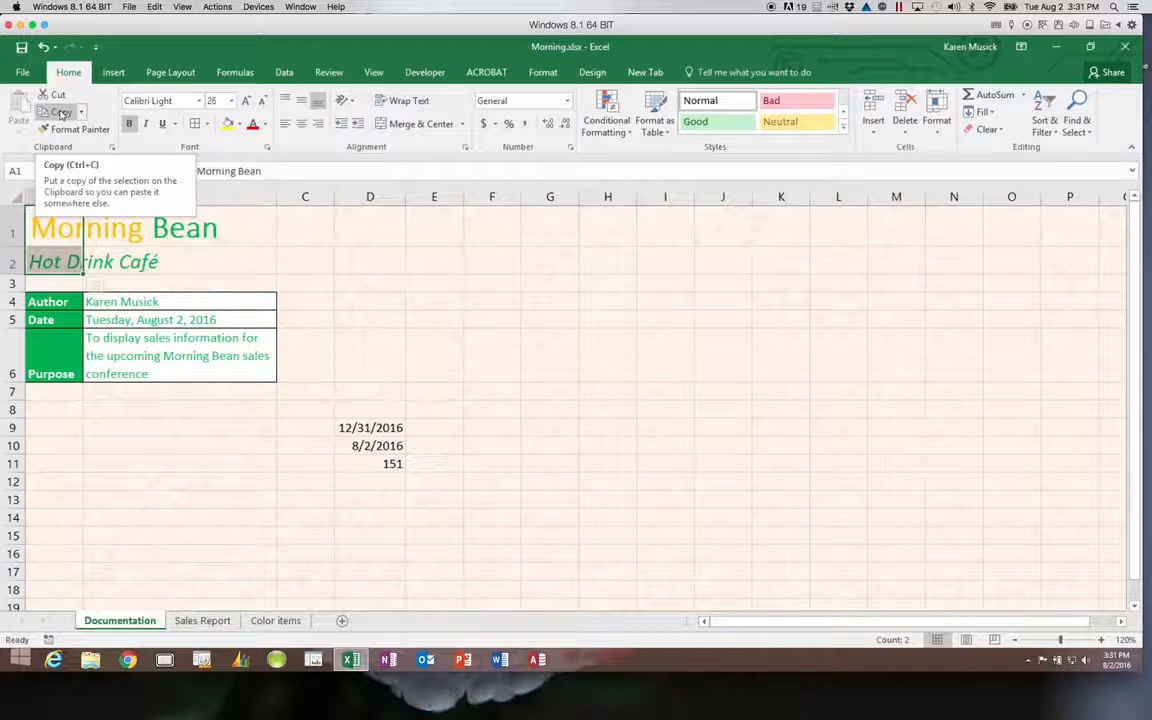
click(60, 113)
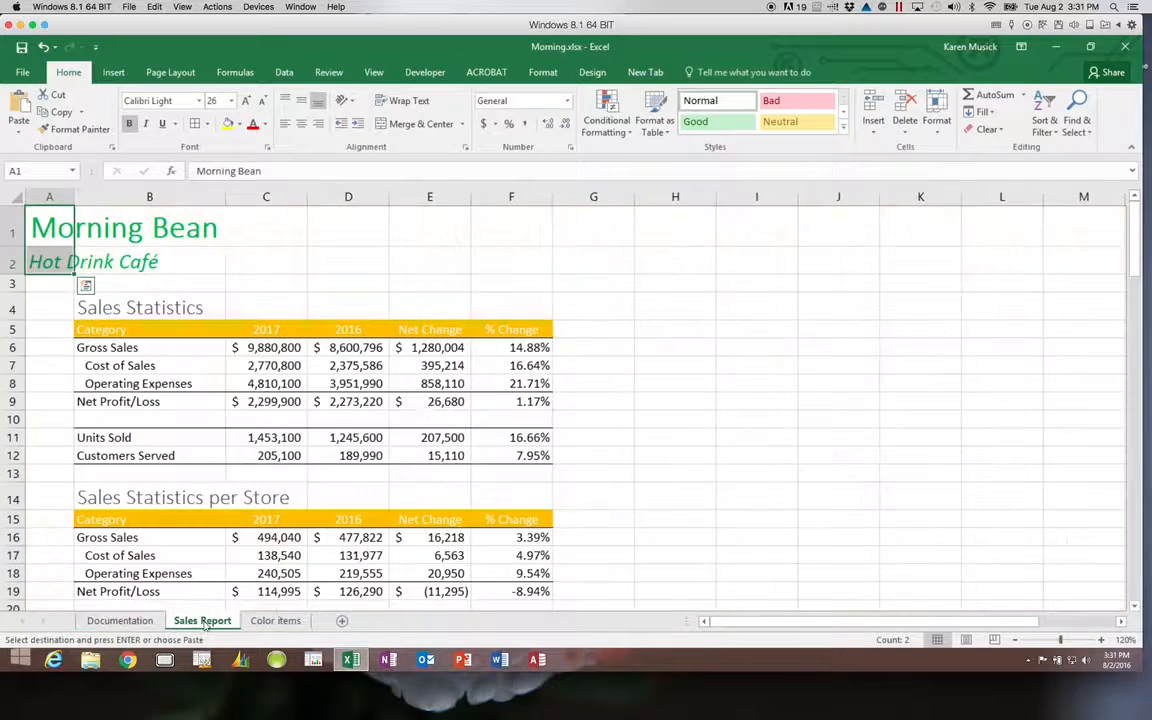
click(202, 620)
click(677, 229)
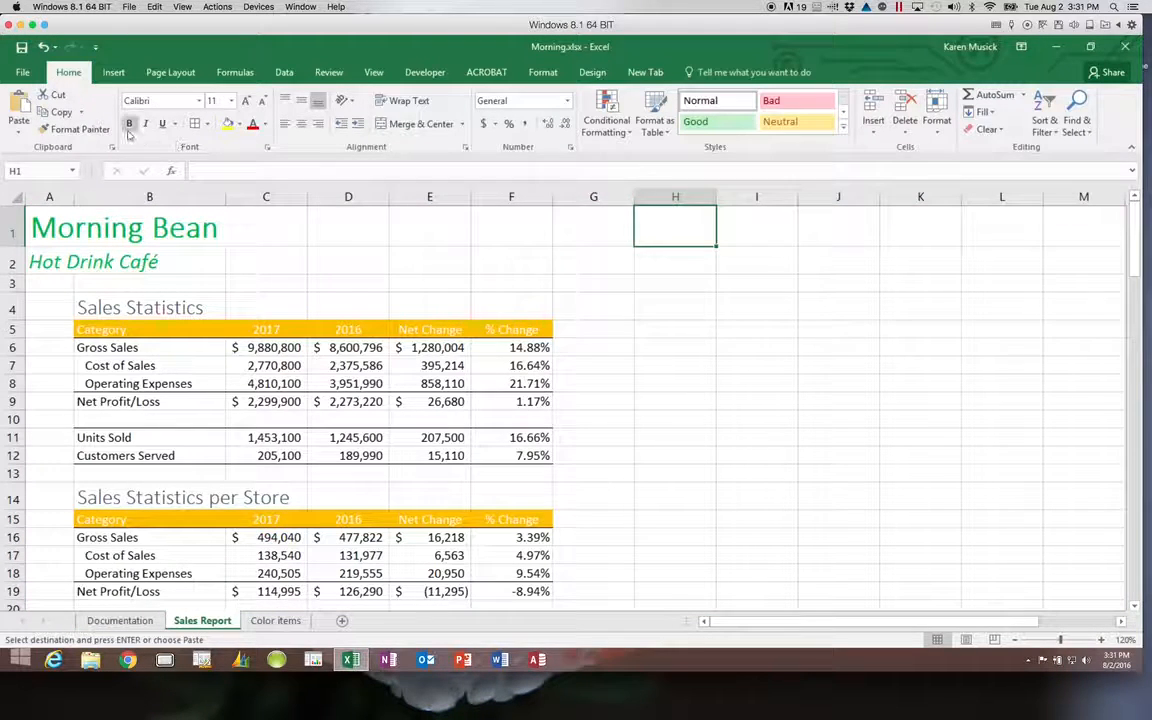
click(21, 104)
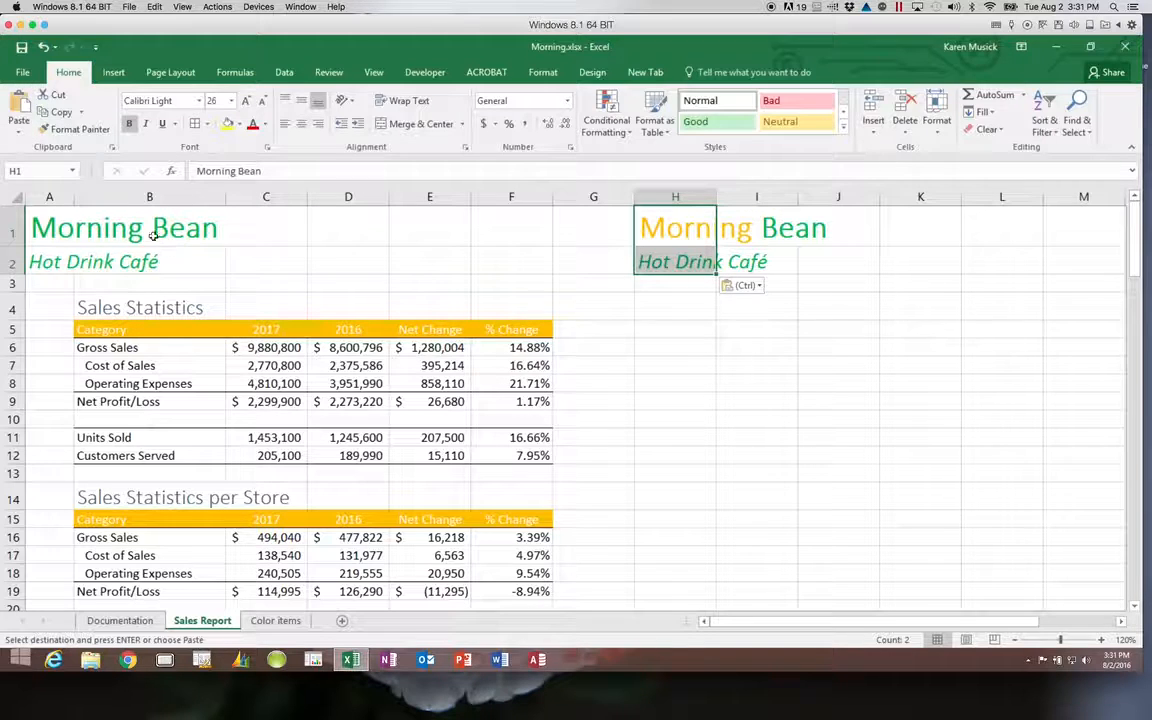
Color only the word Morning in cell A1 of the Sales Report sheet with the gold theme color.
click(53, 229)
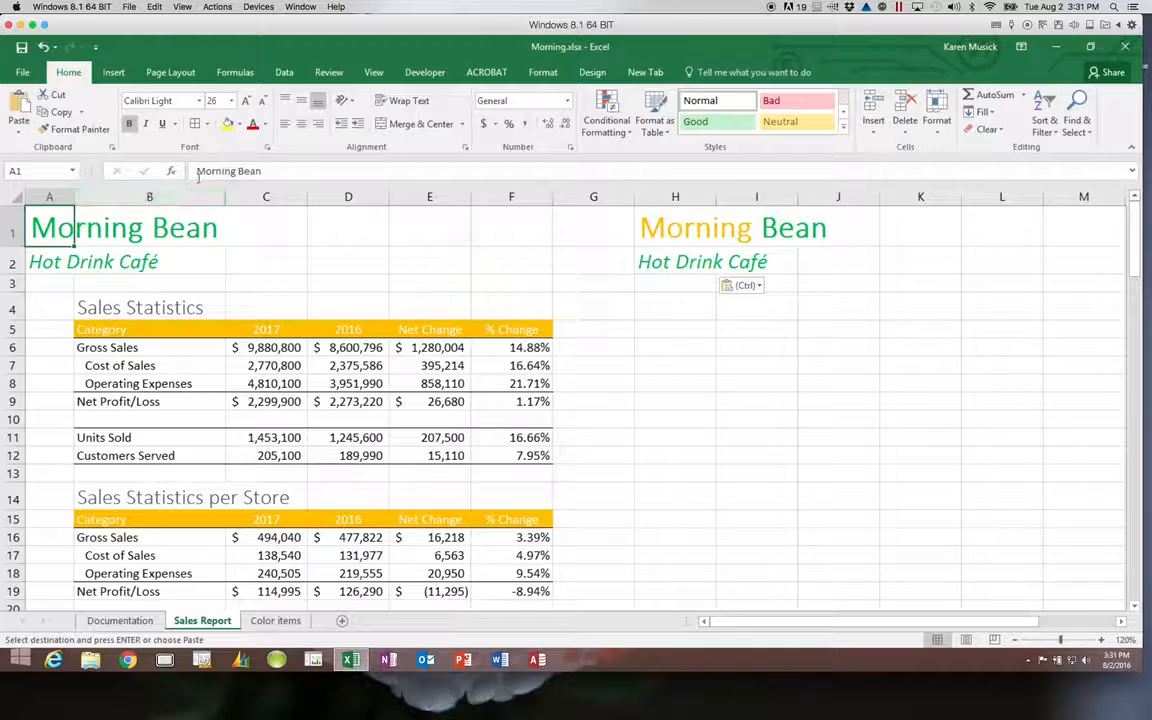
drag(236, 172, 200, 174)
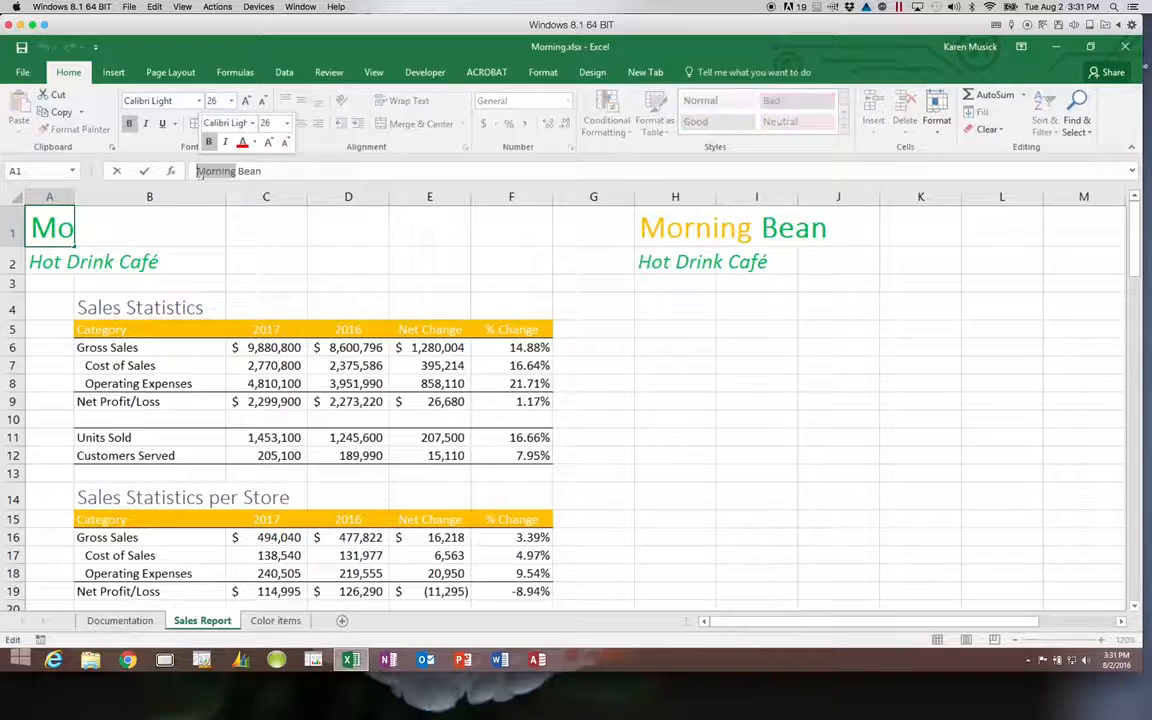
click(254, 143)
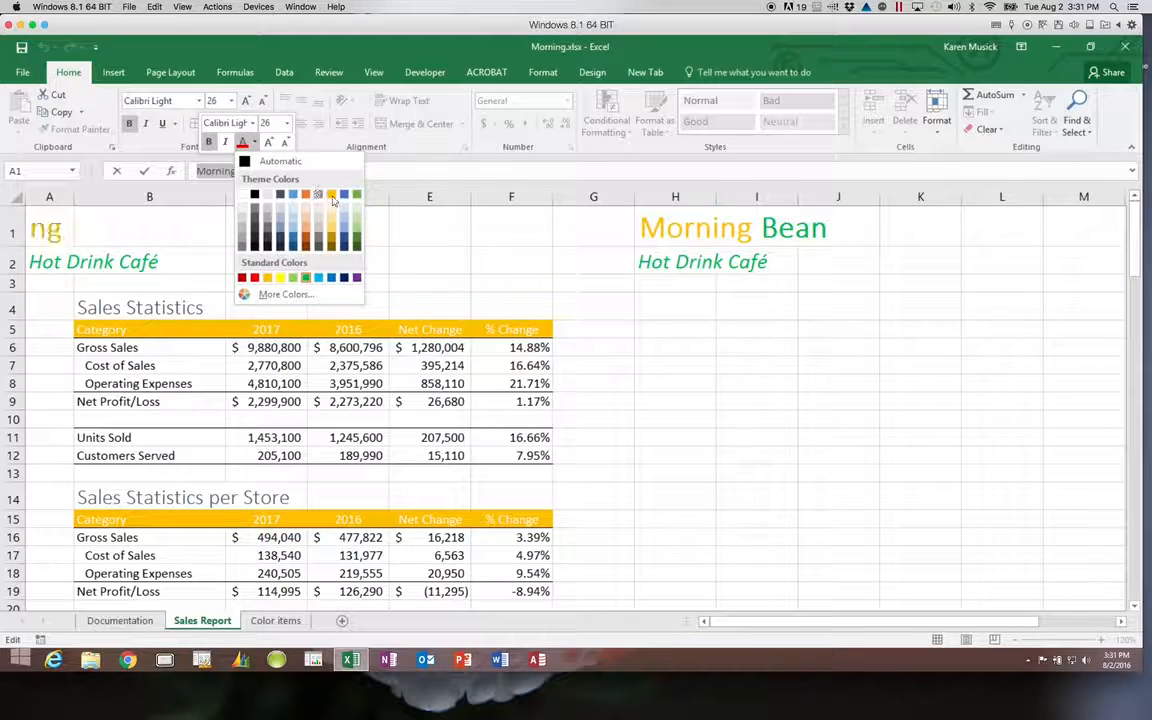
click(332, 193)
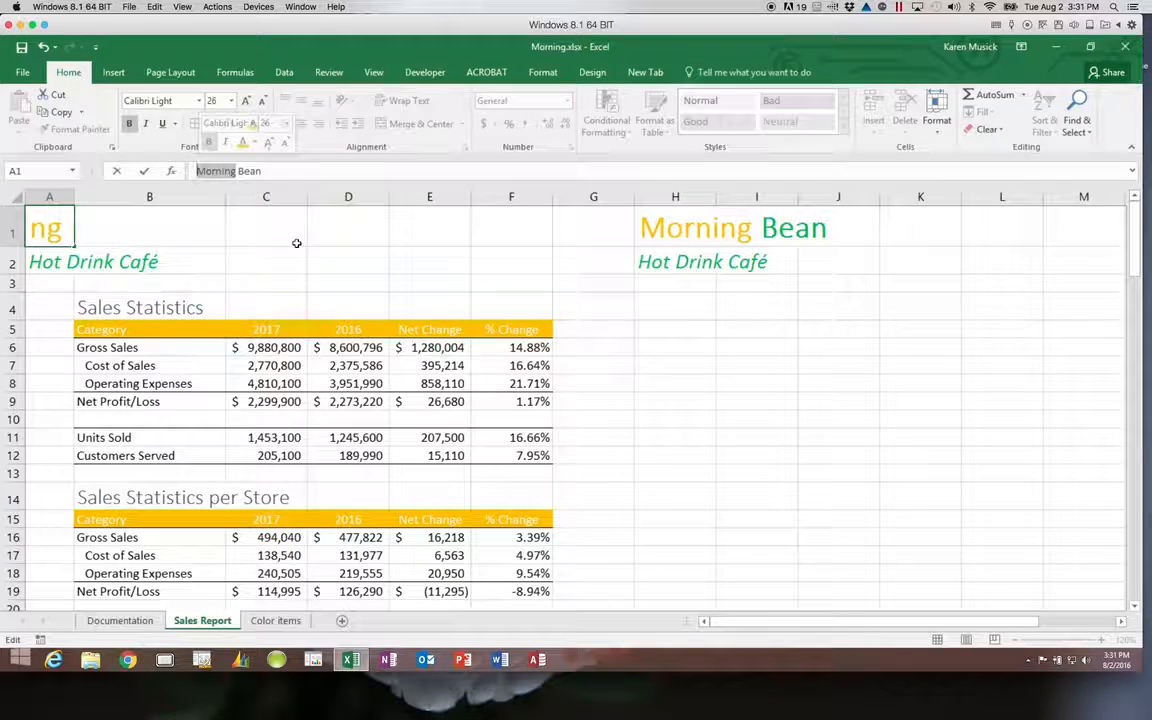
Finish editing A1, and copy the formatting of B4:F12 onto the Sales Statistics per Store table starting at B14 with Format Painter.
key(Return)
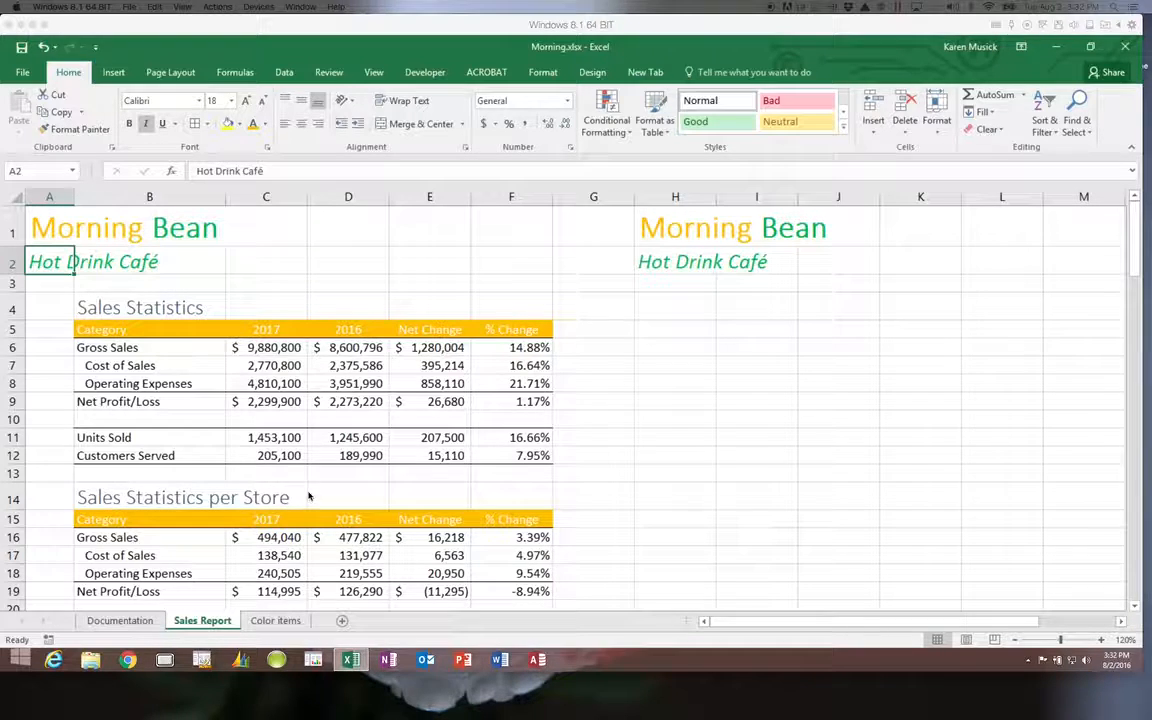
click(160, 307)
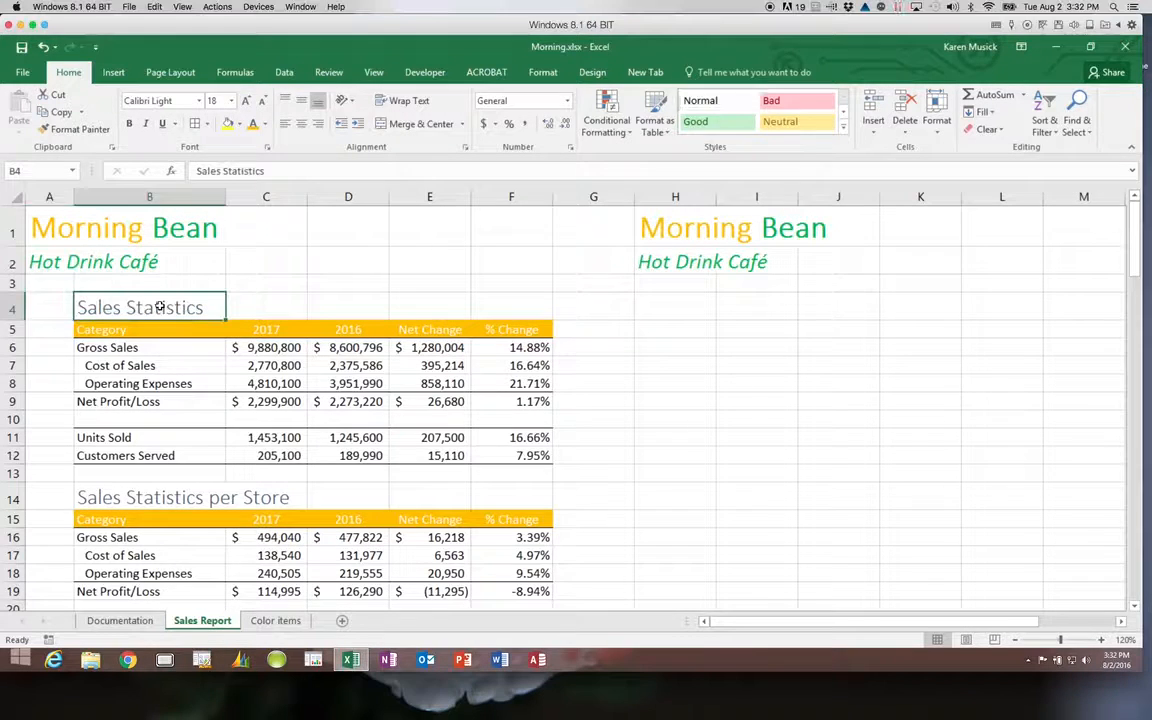
drag(160, 307, 500, 452)
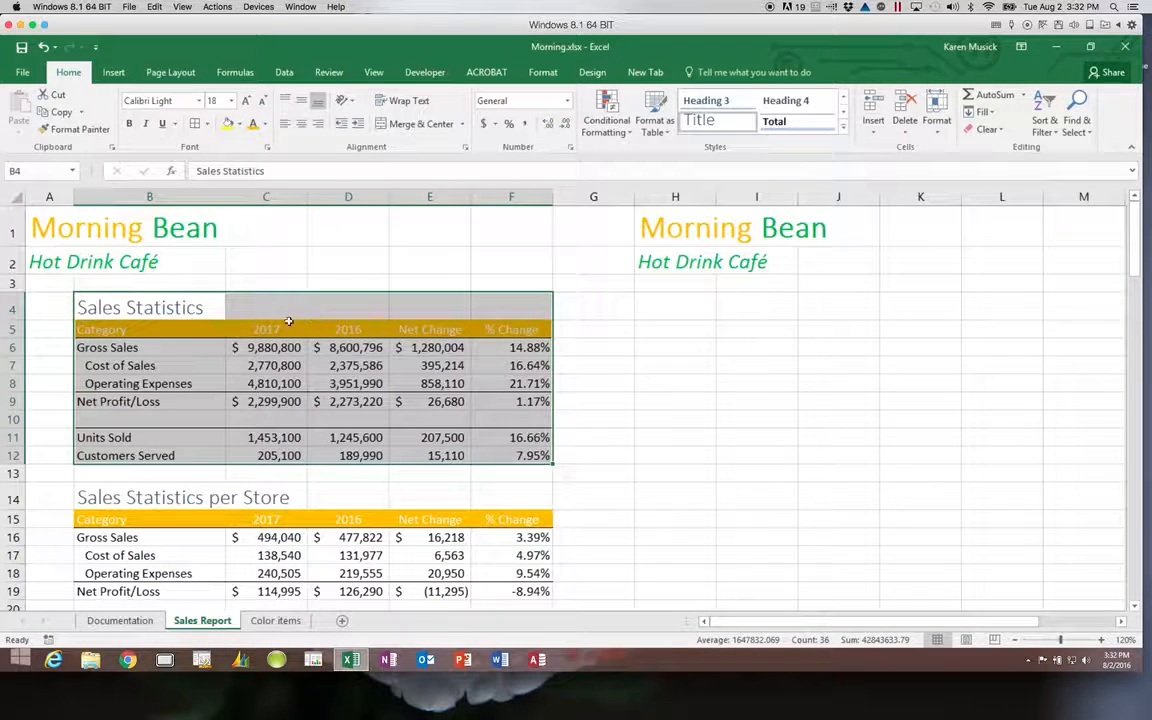
click(63, 134)
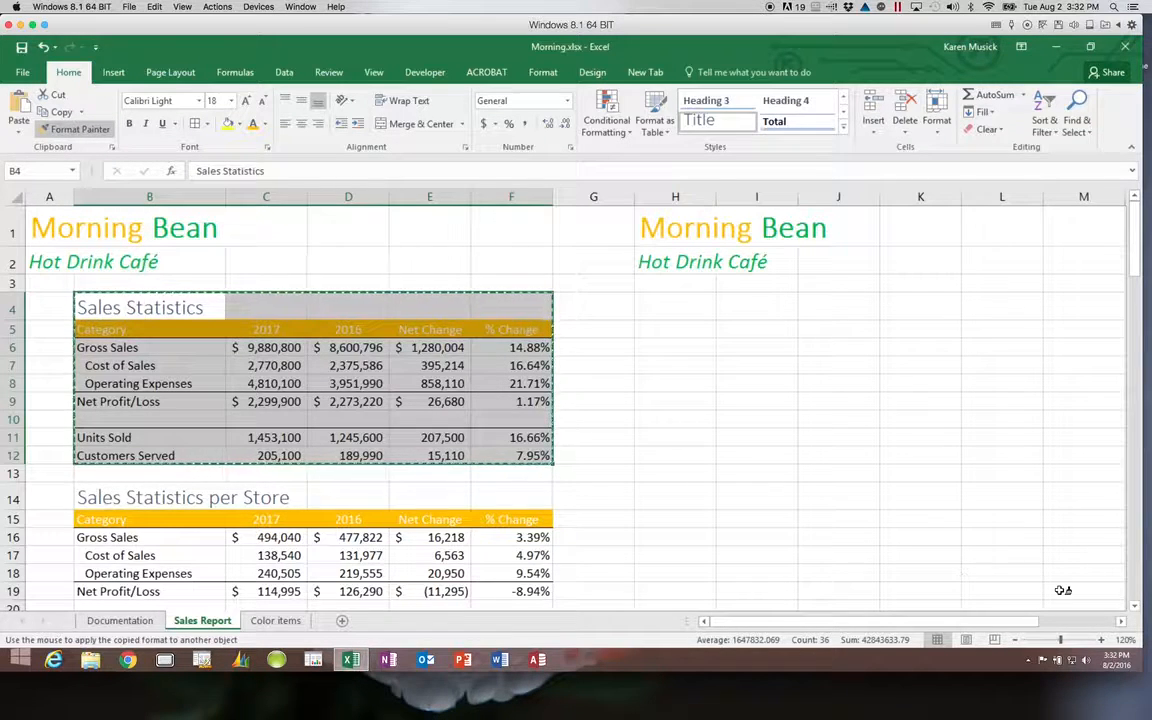
scroll(1125, 605, down, 3)
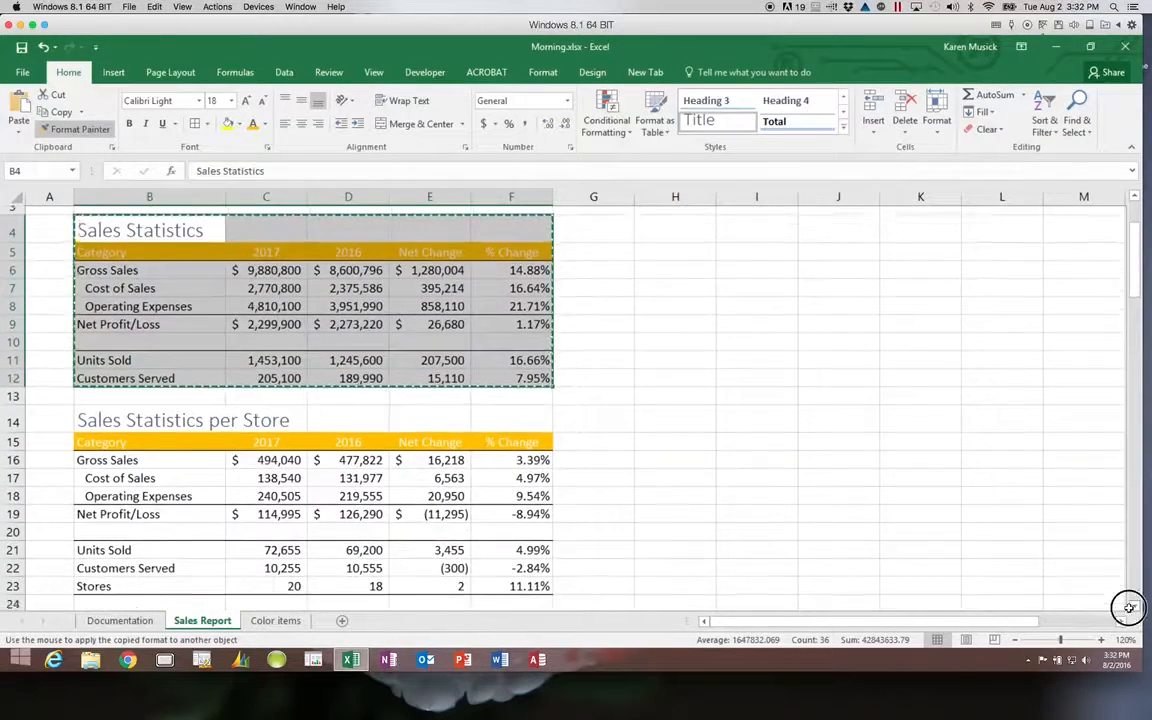
scroll(1128, 607, down, 3)
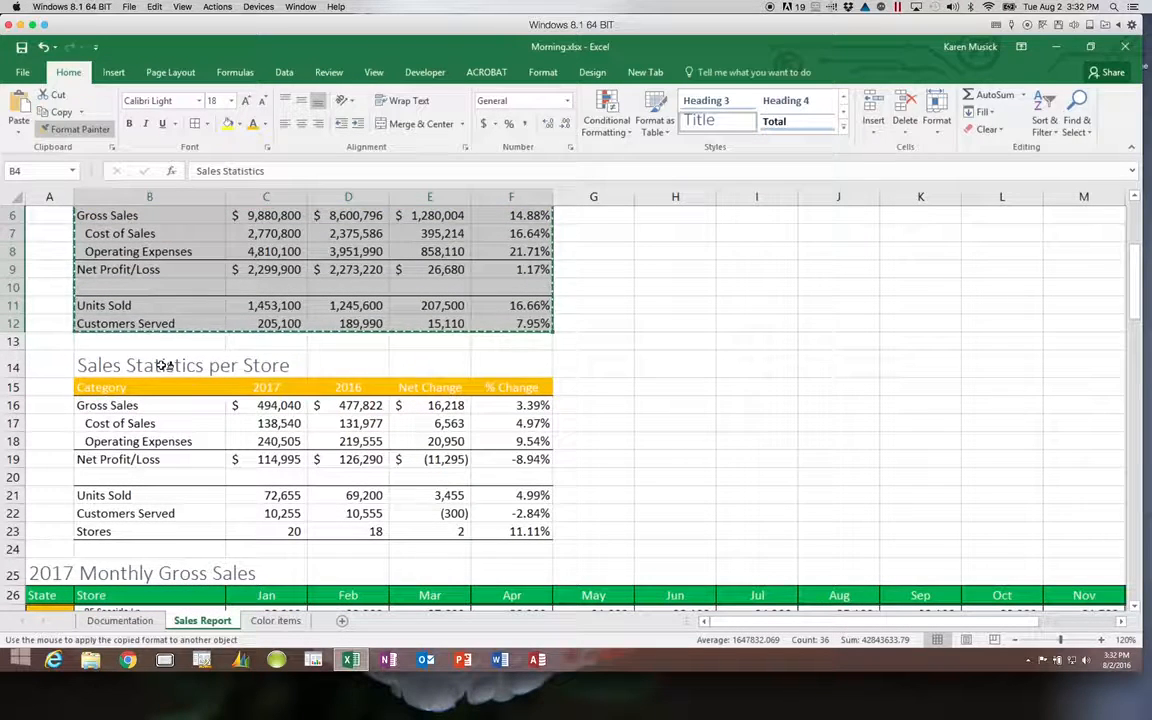
click(163, 365)
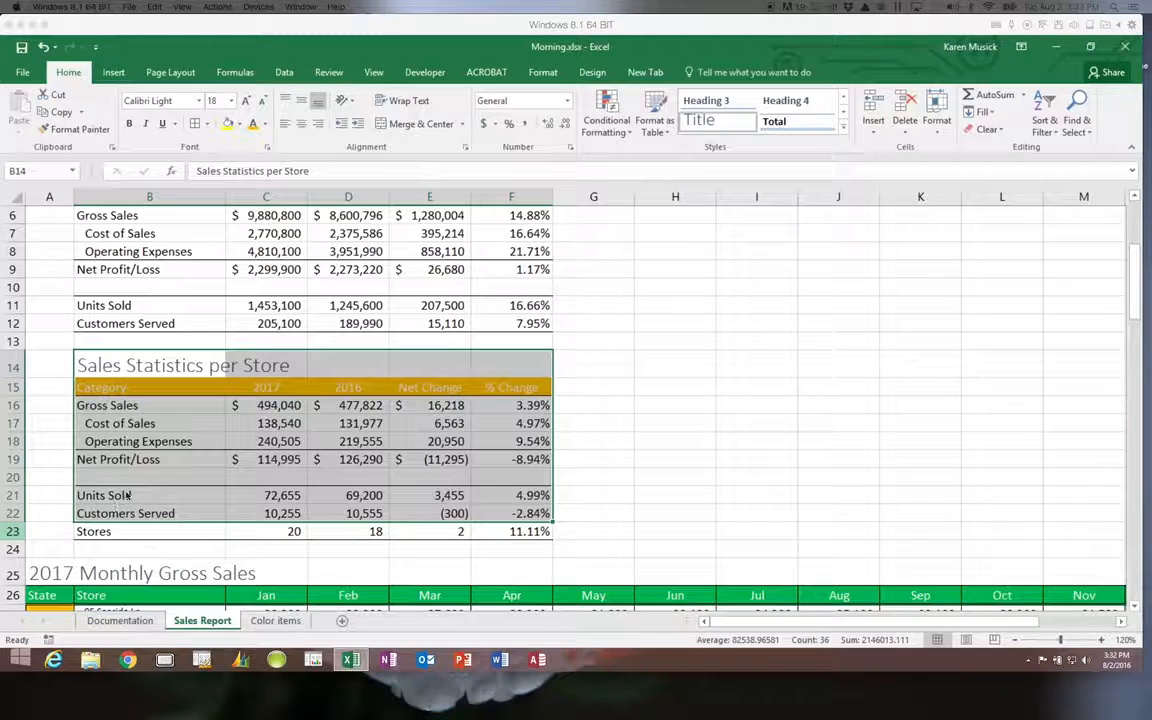
Copy the Sales Statistics table B4:F12 and paste only its formatting onto the Sales Statistics per Store table at B14.
drag(1133, 297, 1133, 231)
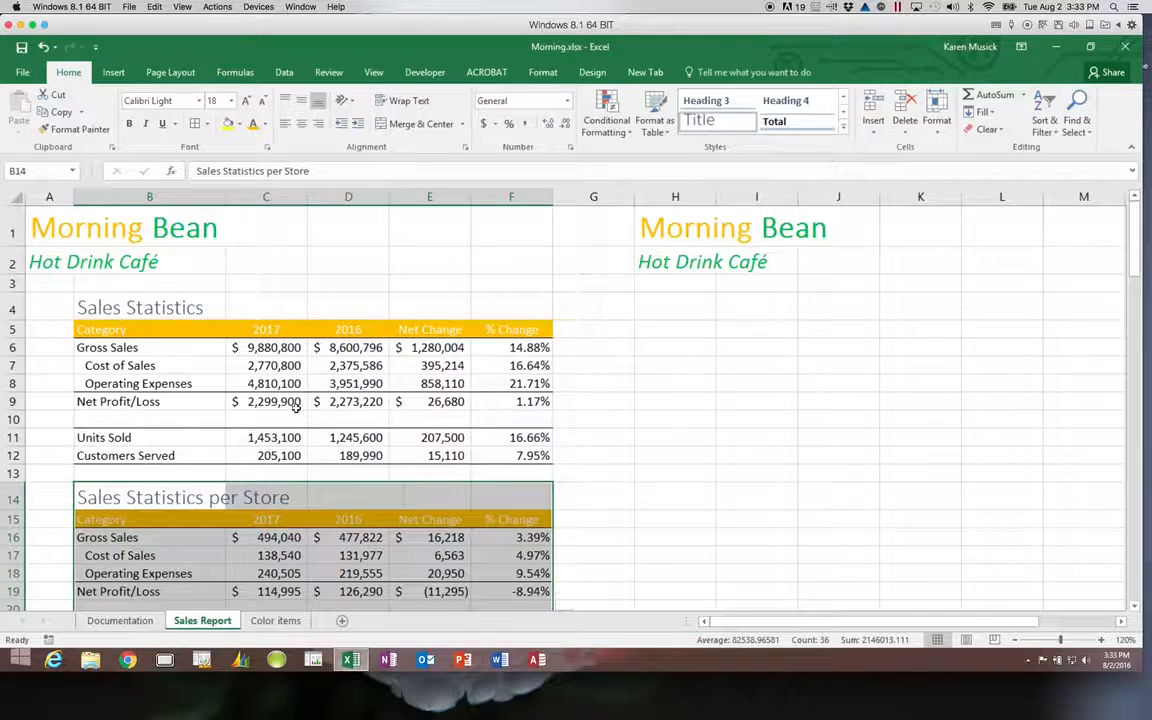
click(207, 309)
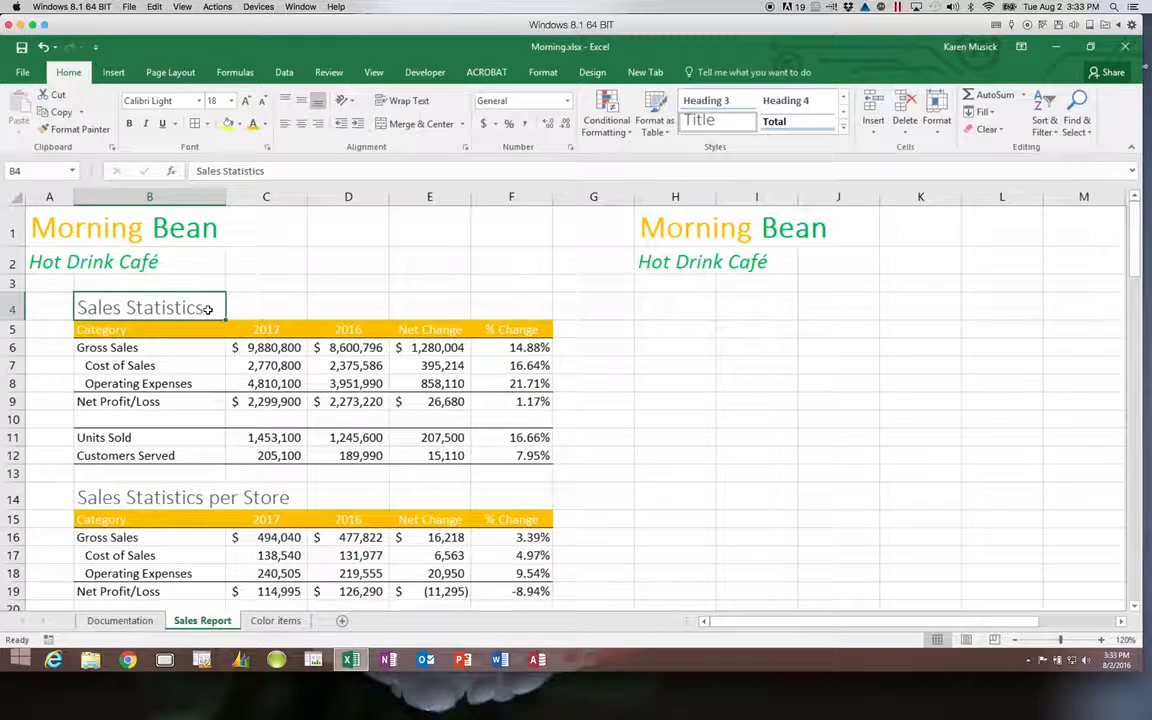
mouse_move(207, 309)
mouse_down()
mouse_move(373, 347)
mouse_move(476, 342)
mouse_move(507, 455)
mouse_up()
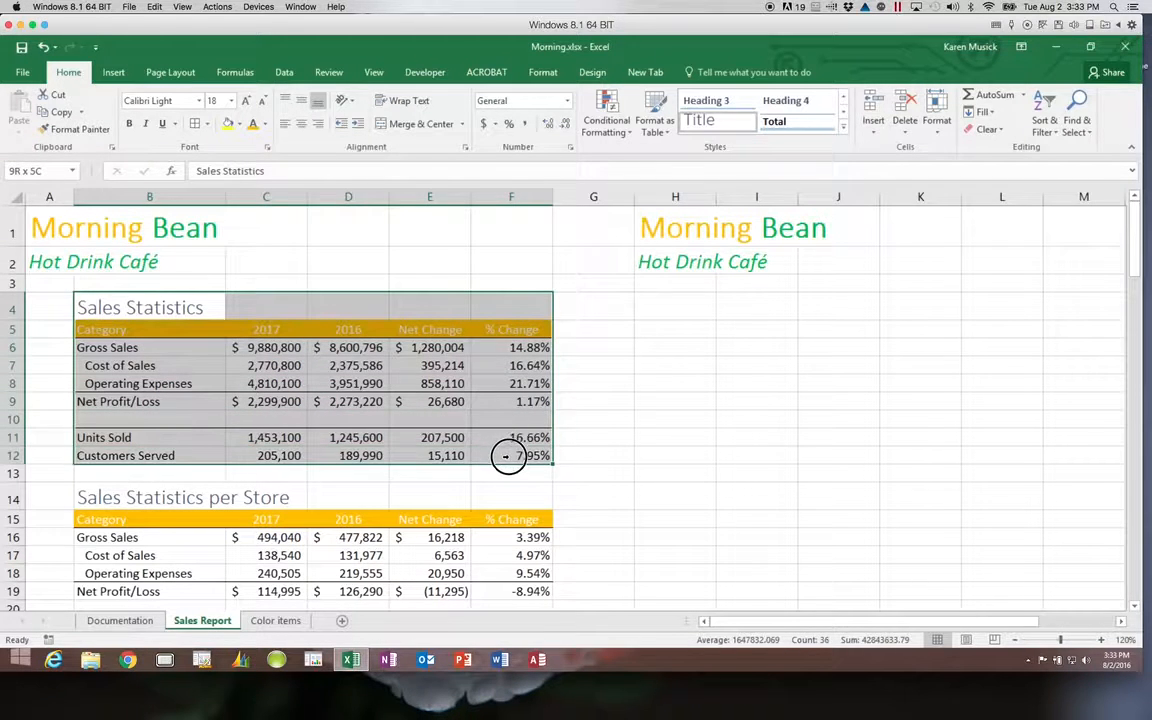
click(62, 112)
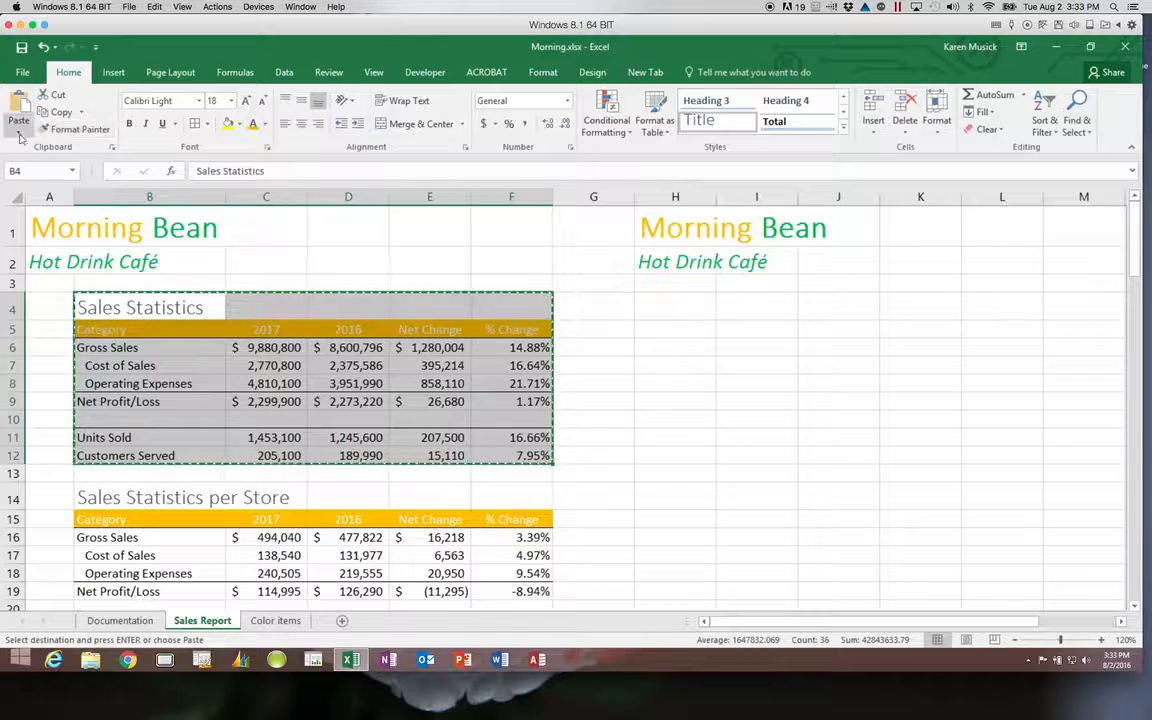
click(113, 494)
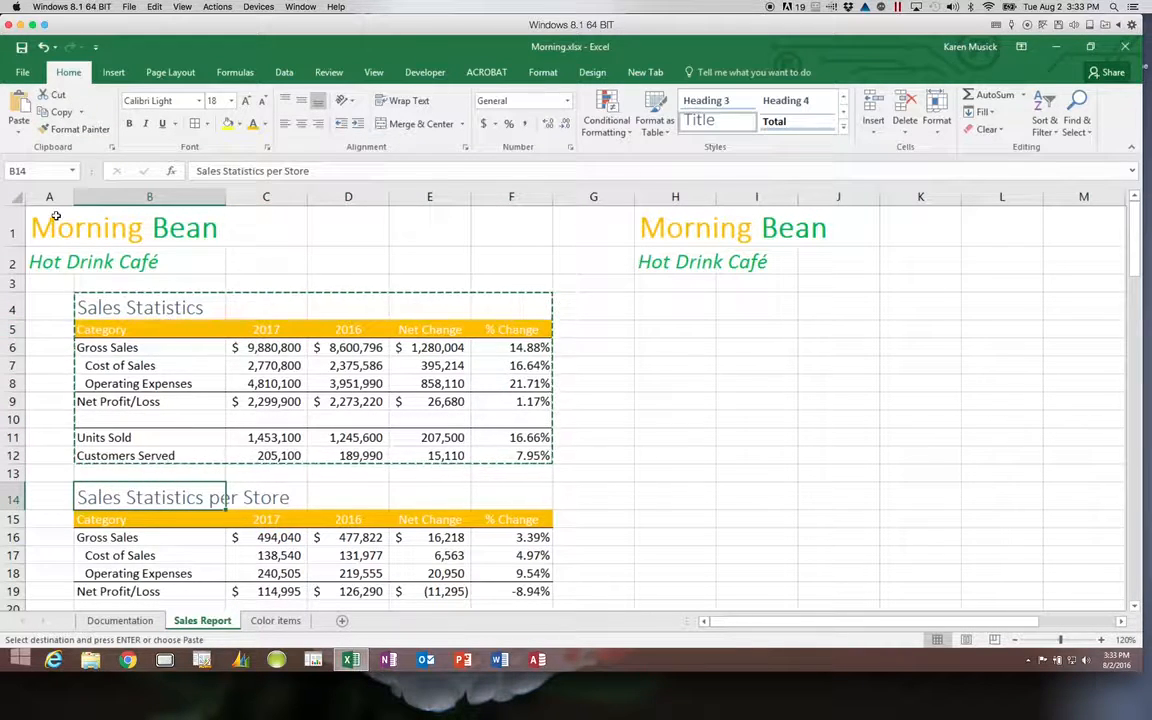
click(18, 128)
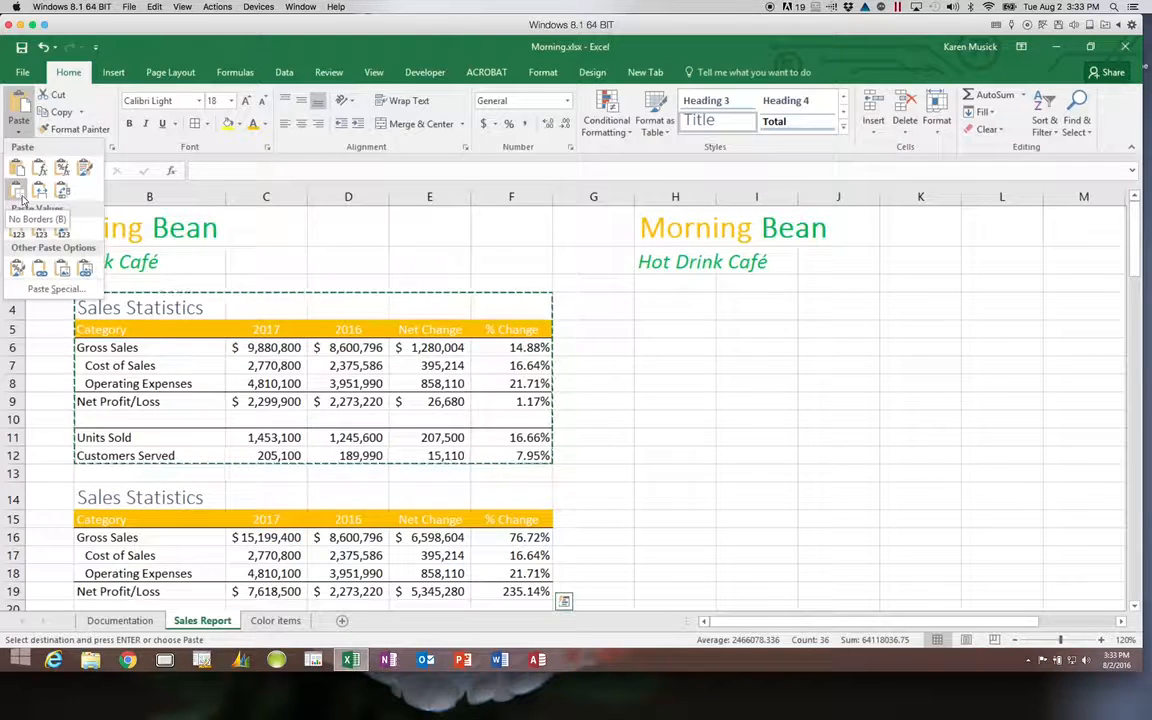
click(16, 270)
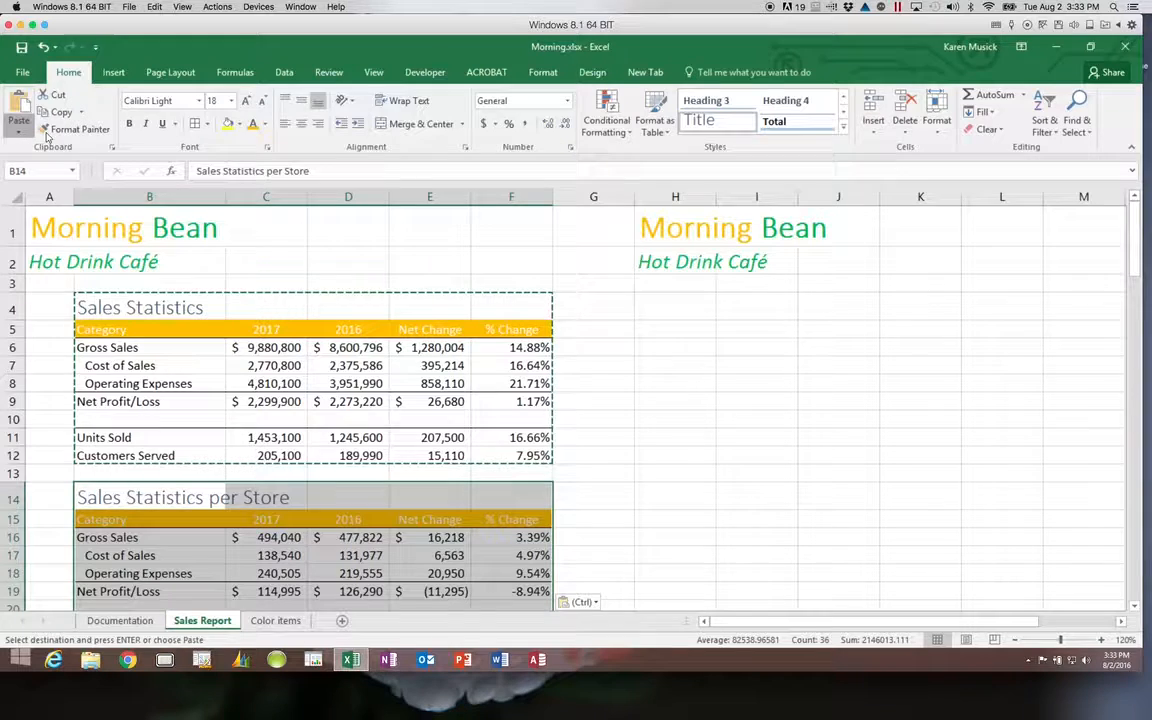
click(17, 124)
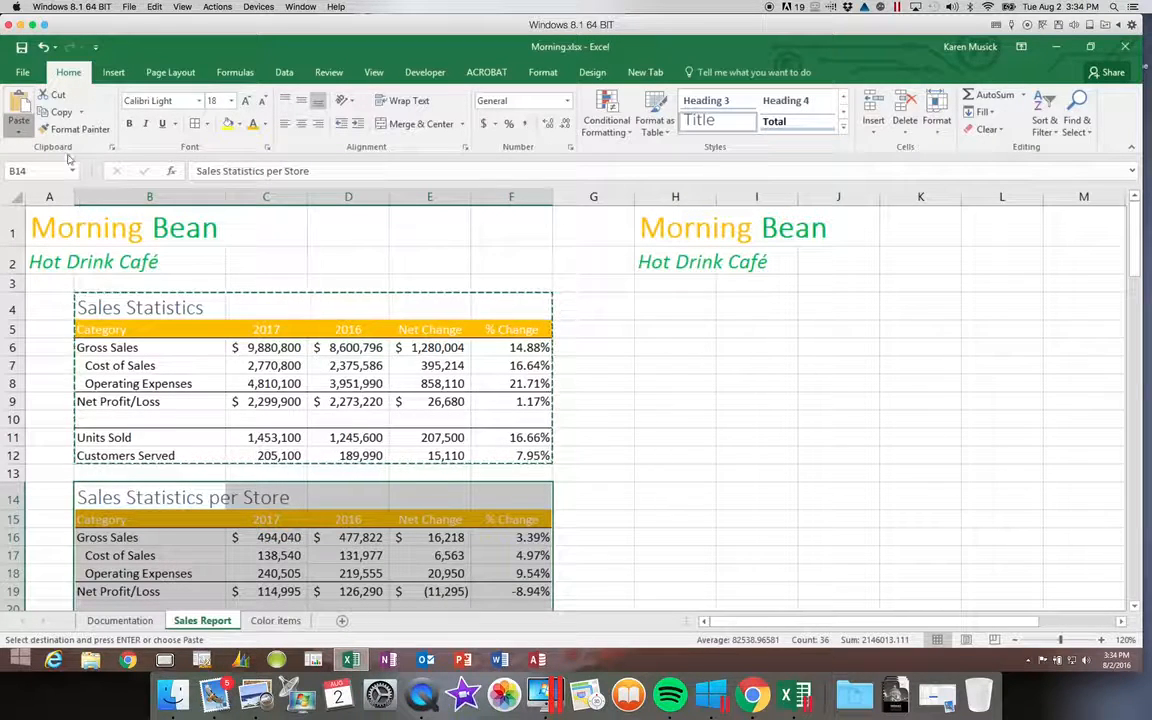
click(17, 127)
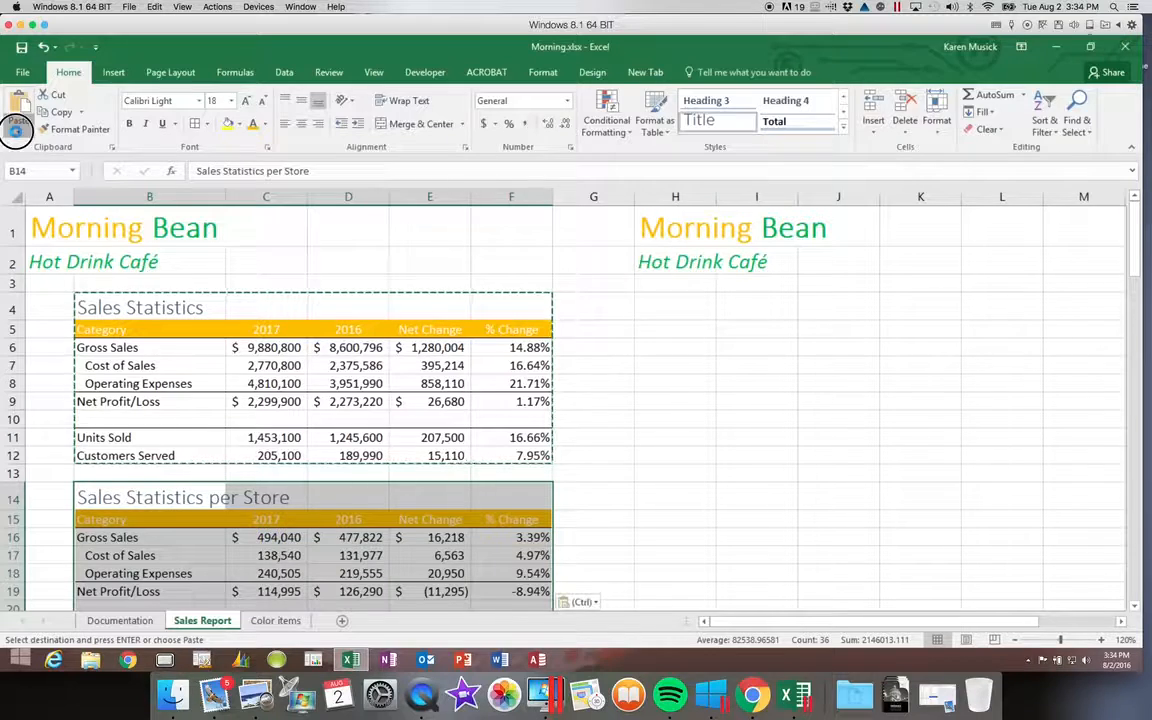
click(18, 129)
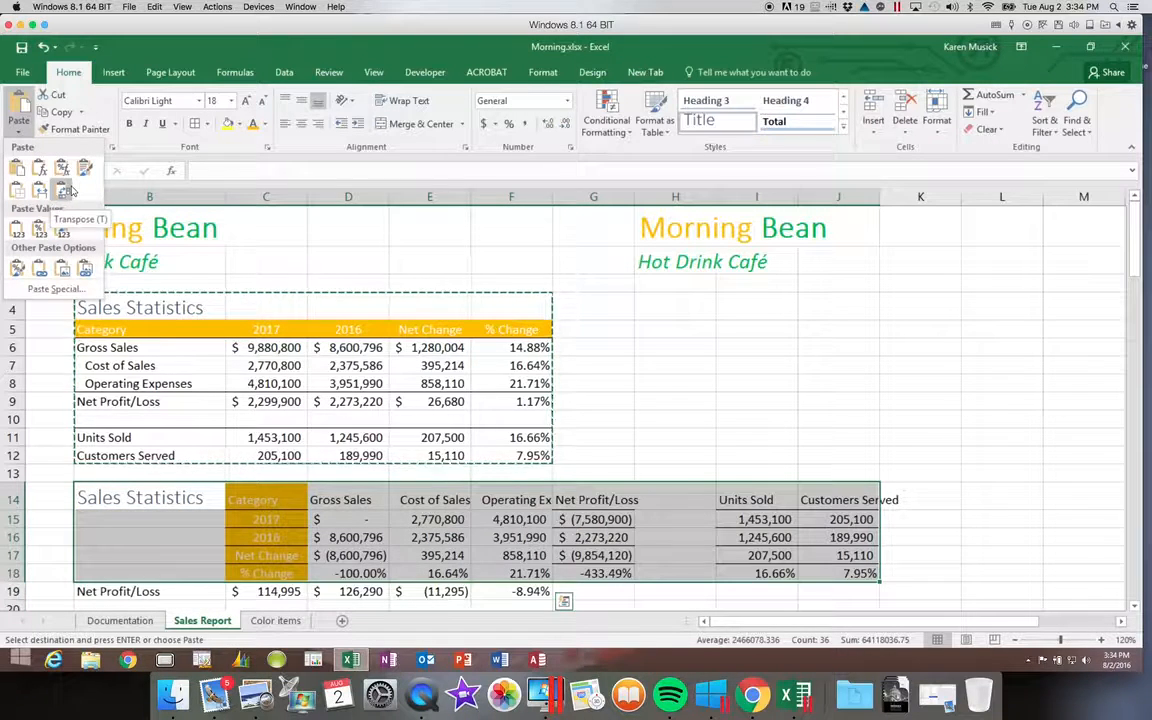
click(17, 136)
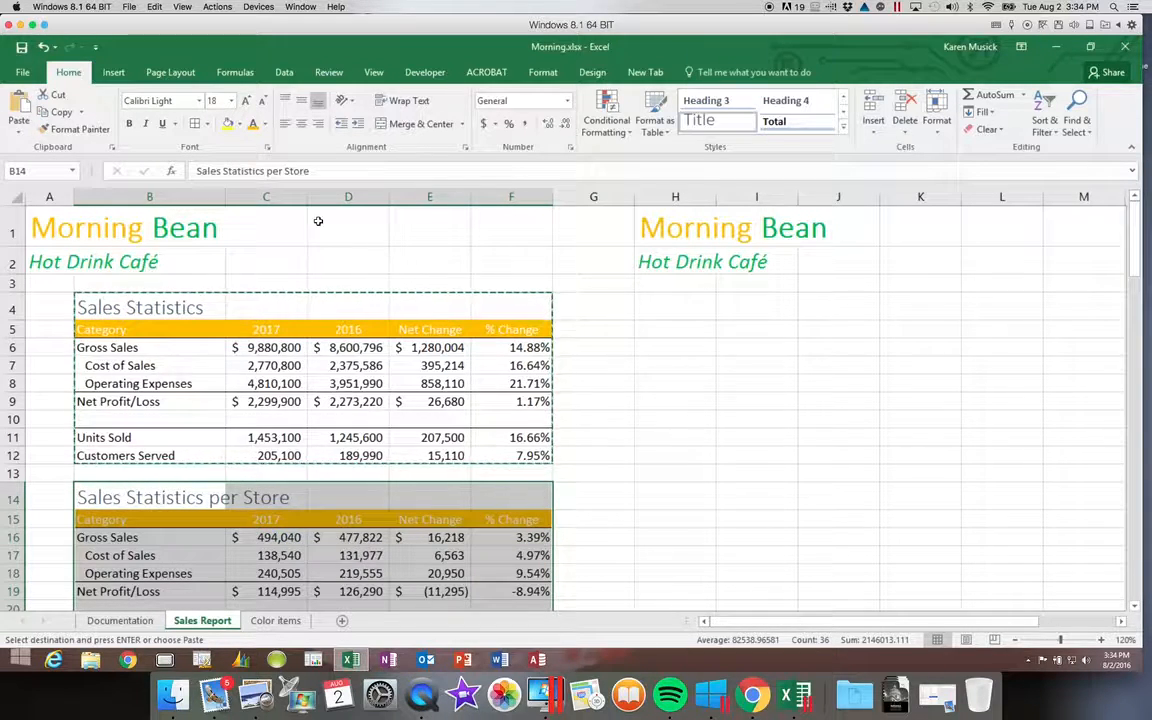
Save the workbook.
click(21, 50)
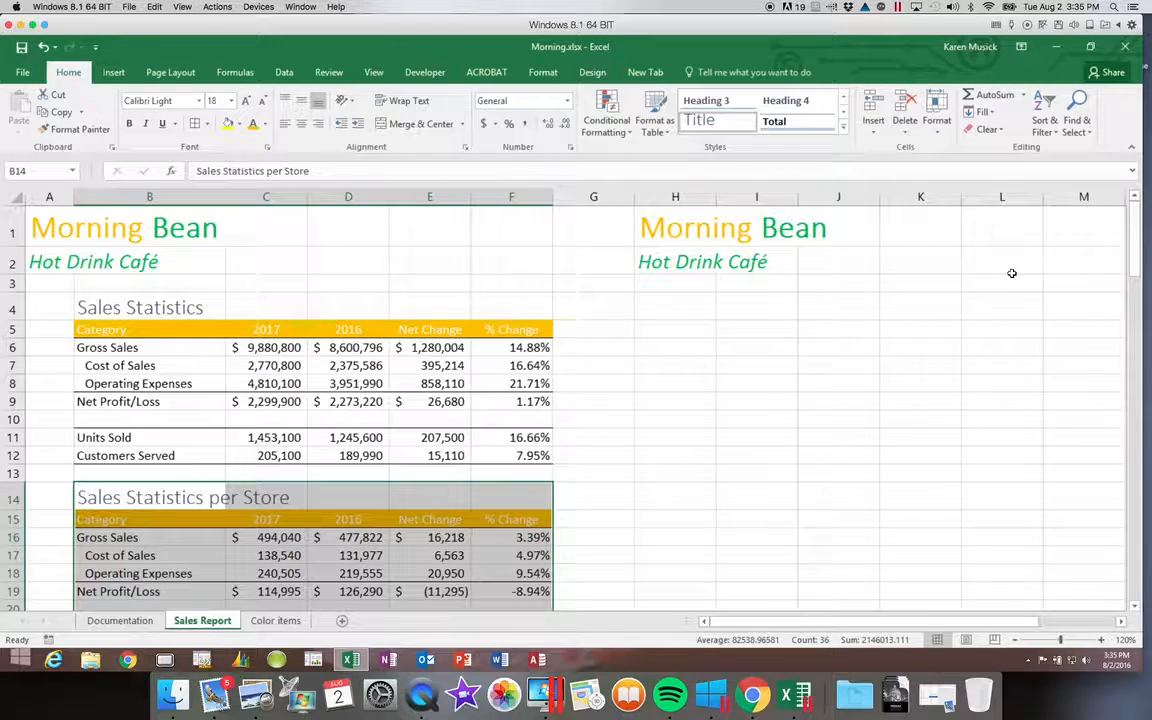
Set up Find and Replace from cell A14 on the Sales Report sheet, with Ave. as the search text and Avenue as the replacement.
drag(1132, 250, 1148, 412)
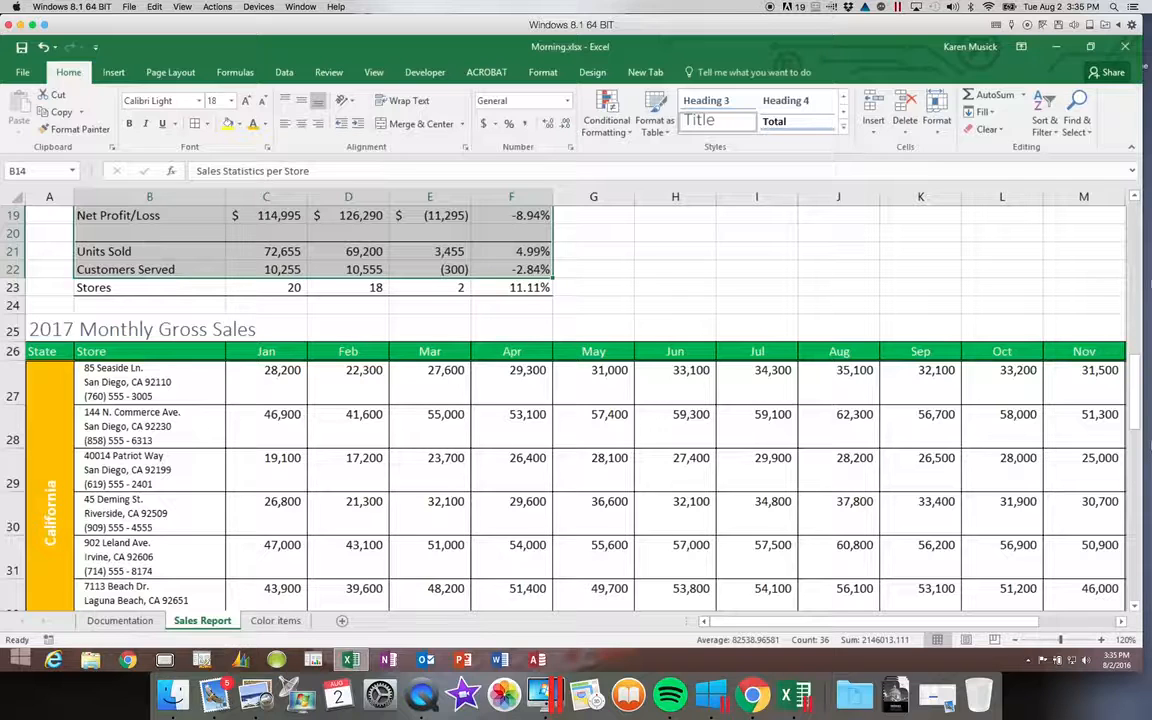
click(1079, 124)
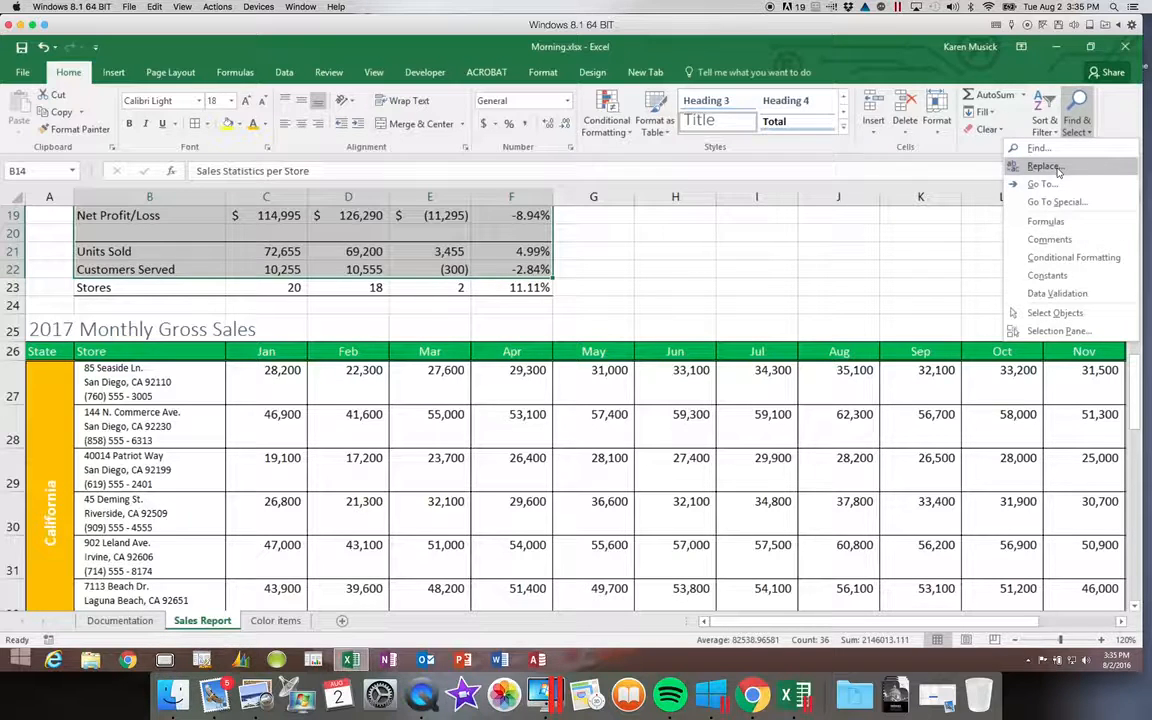
click(1052, 167)
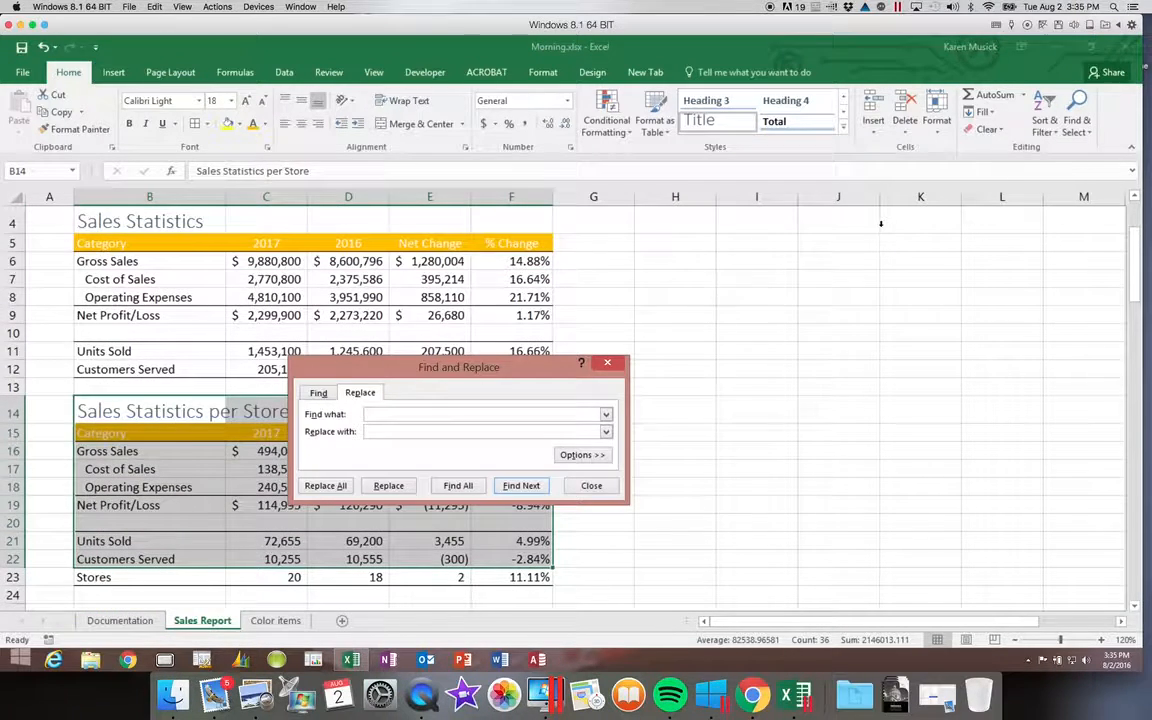
drag(509, 363, 756, 234)
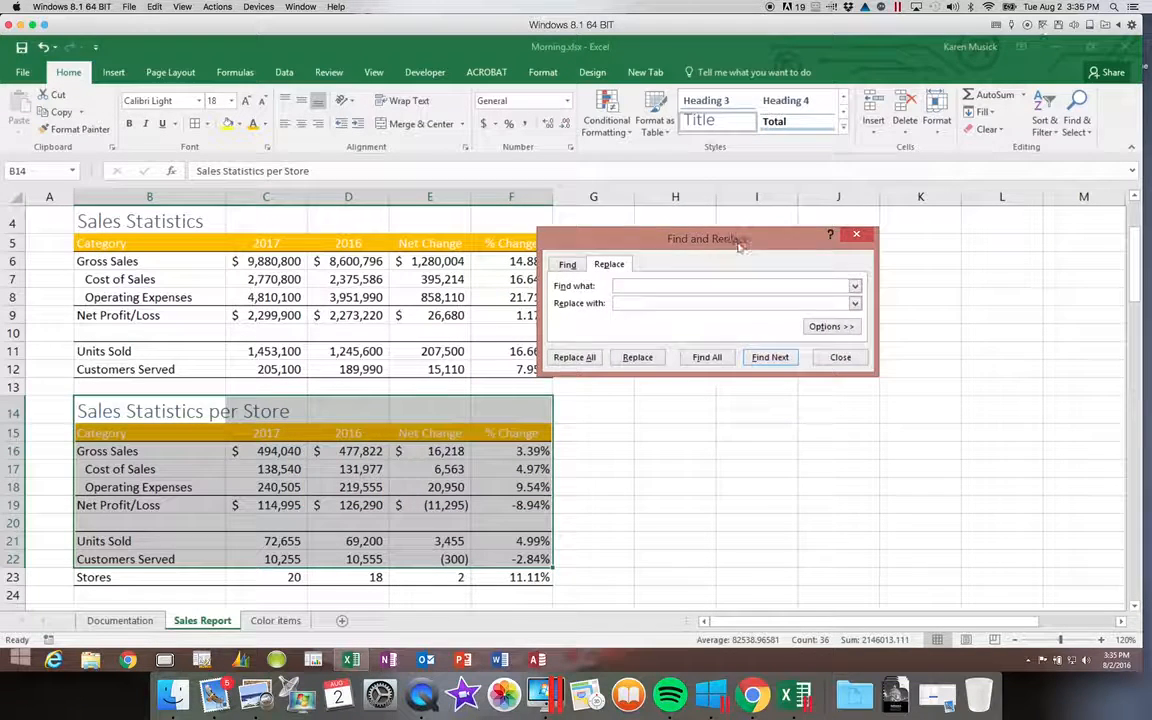
click(66, 411)
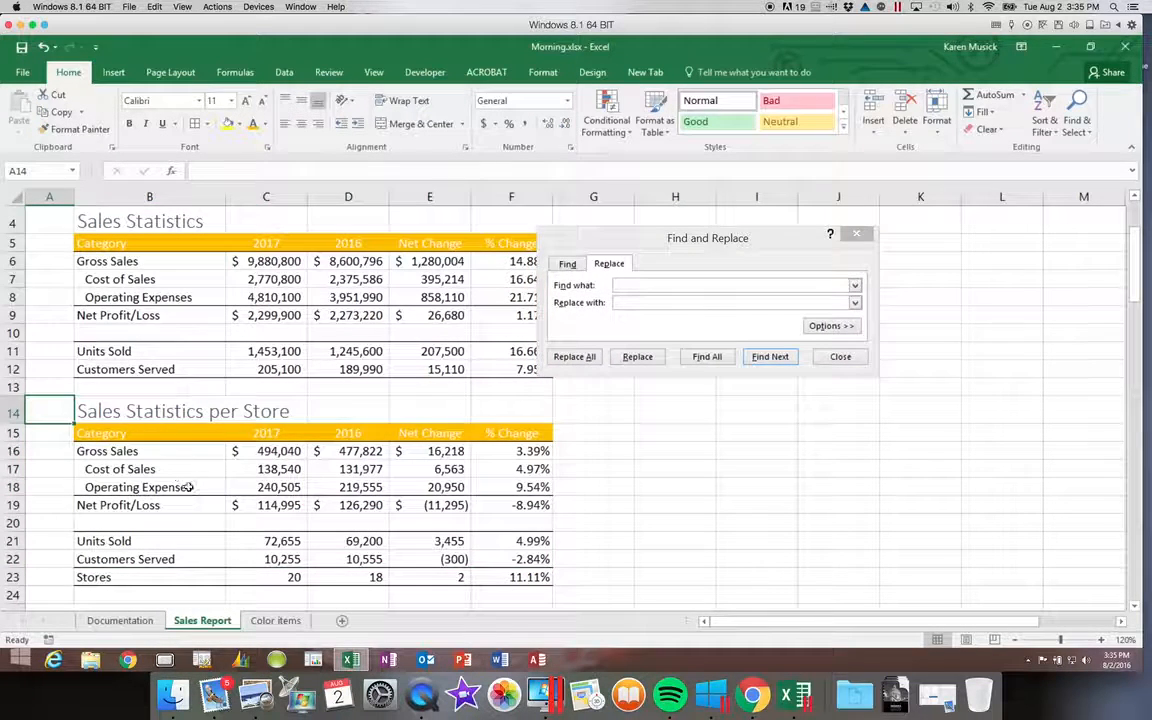
click(627, 286)
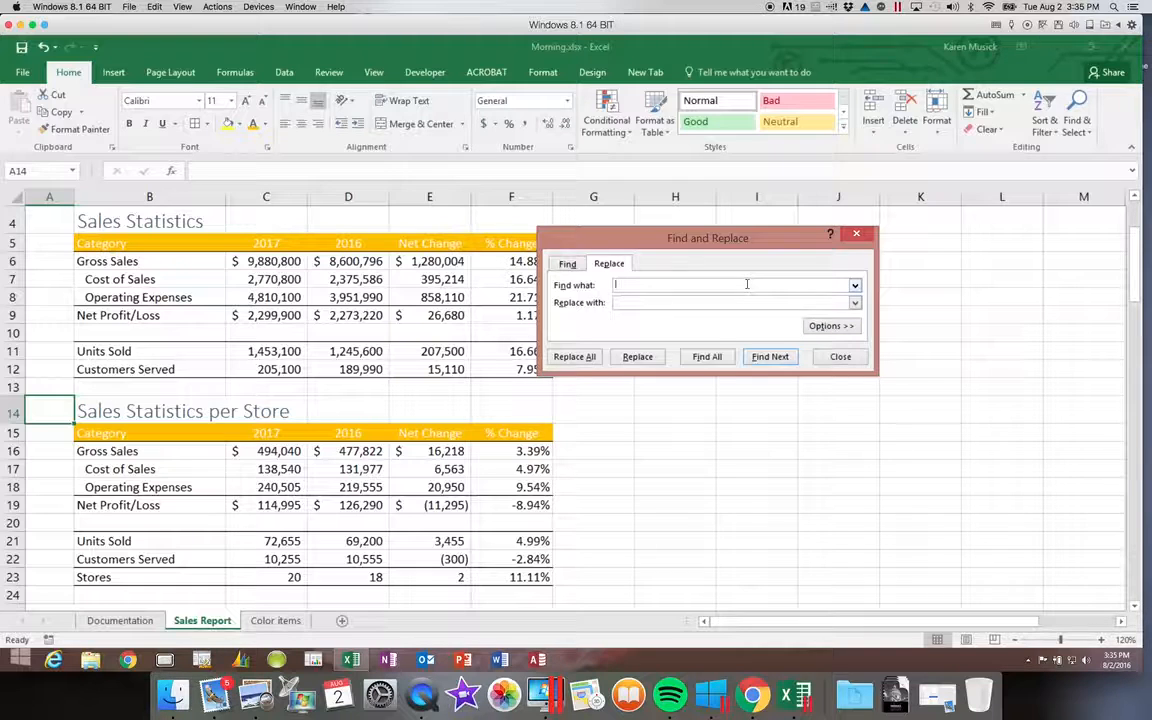
text(r)
key(BackSpace)
key(BackSpace)
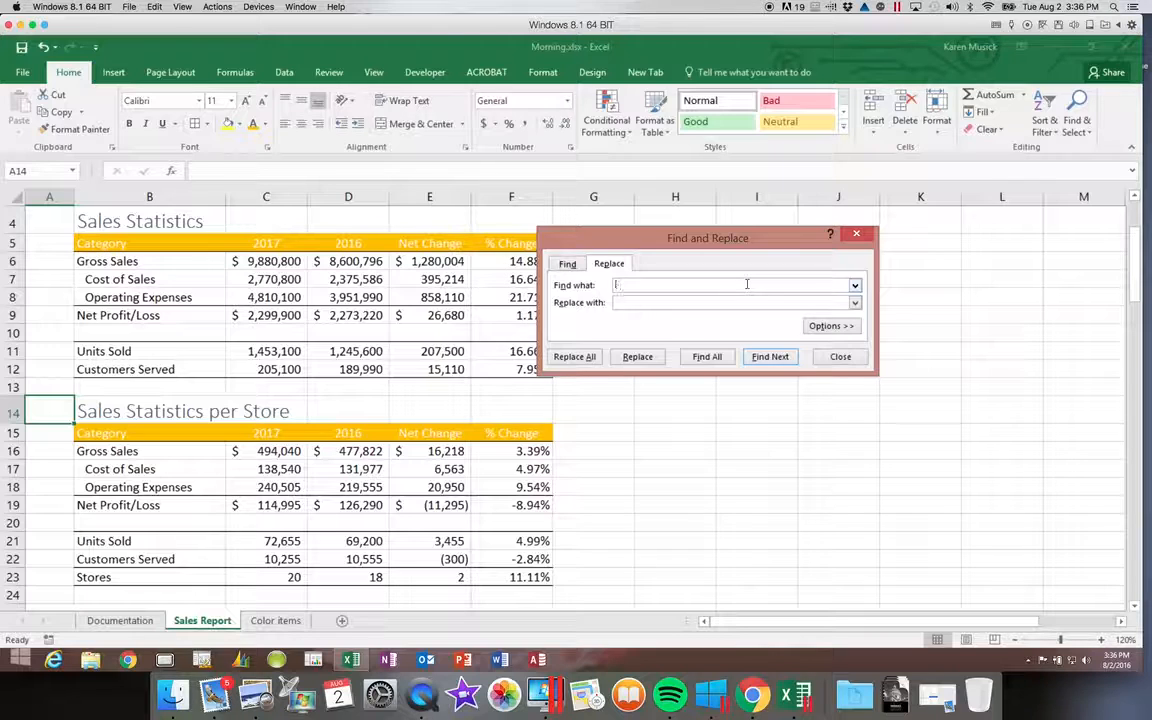
text(ve.)
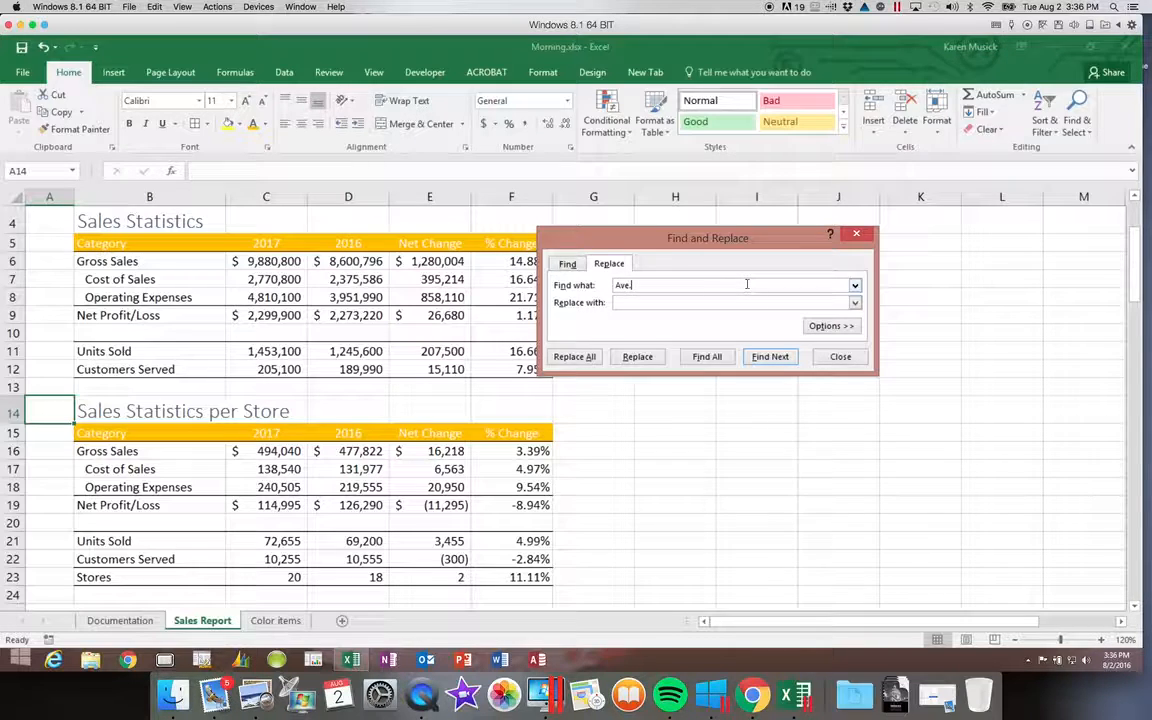
click(702, 301)
text(Avenue.)
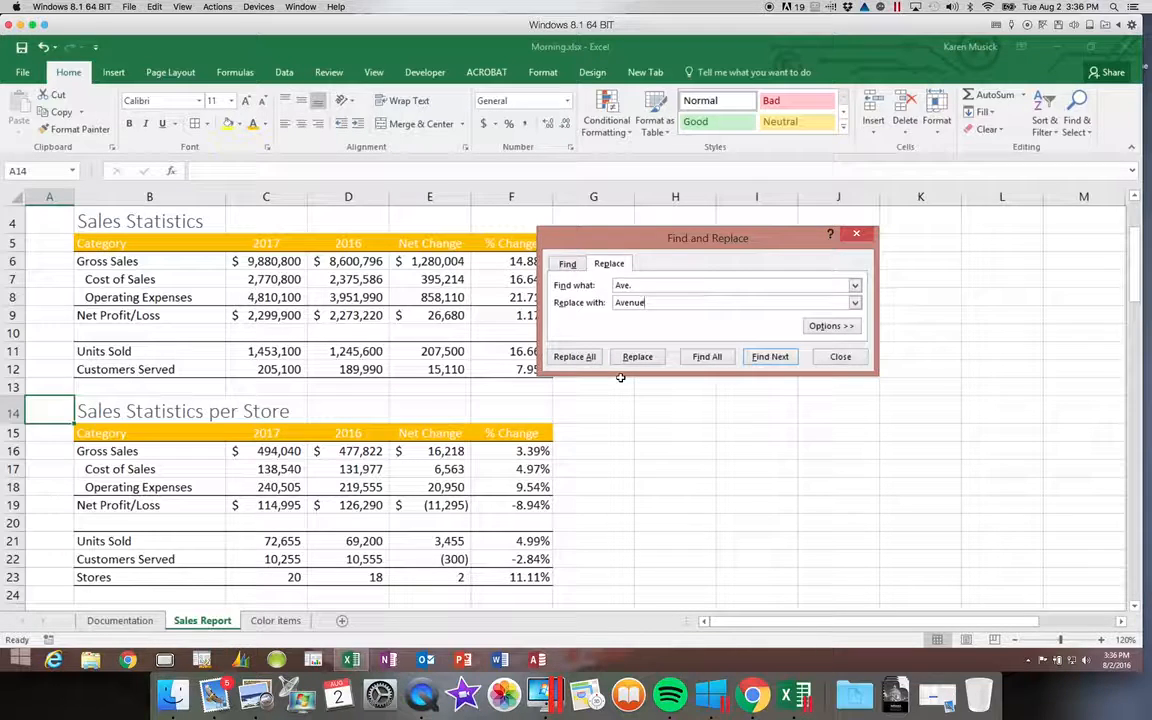
Shorten the search text to Ave without the period and step through its matches on the sheet.
click(633, 287)
key(BackSpace)
click(758, 360)
click(758, 360)
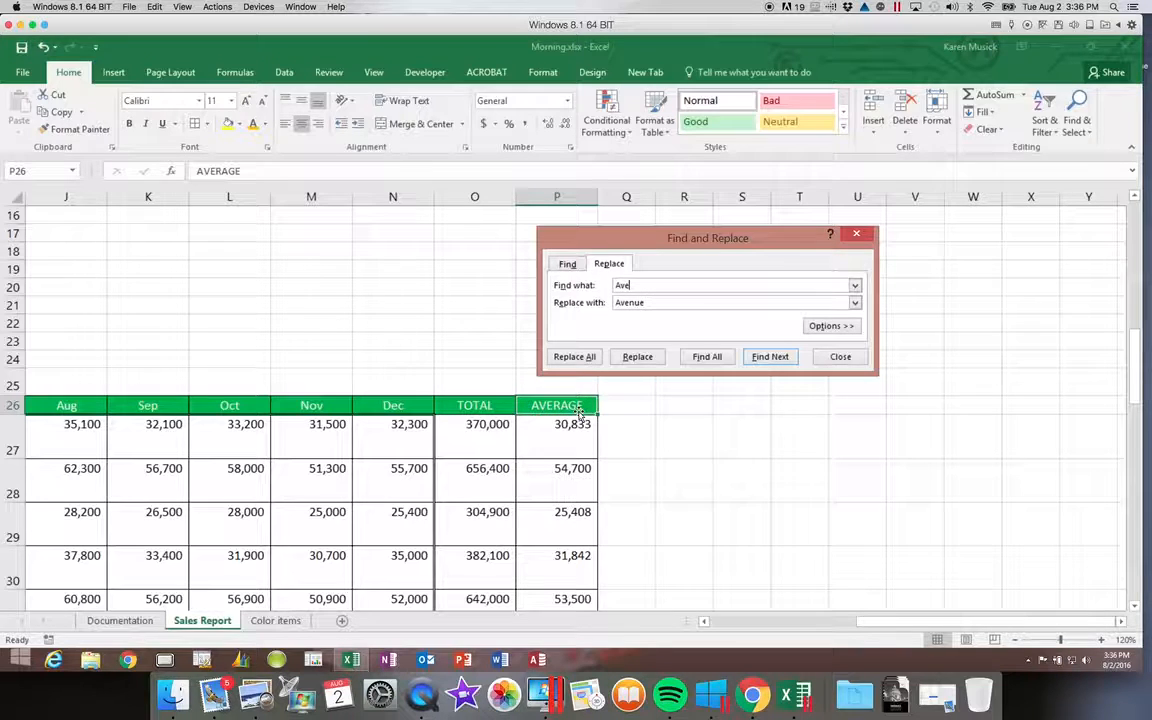
click(771, 357)
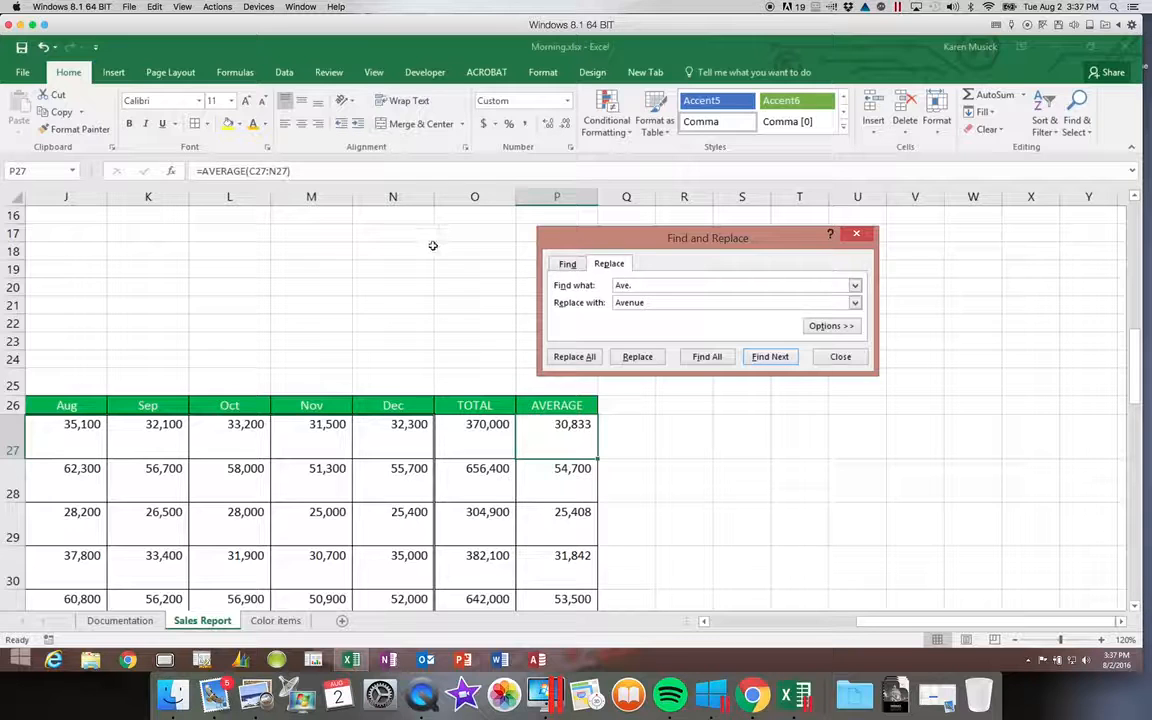
Replace Ave. with Avenue one match at a time in store addresses B28, B31 and B42, and search for any further matches.
click(772, 358)
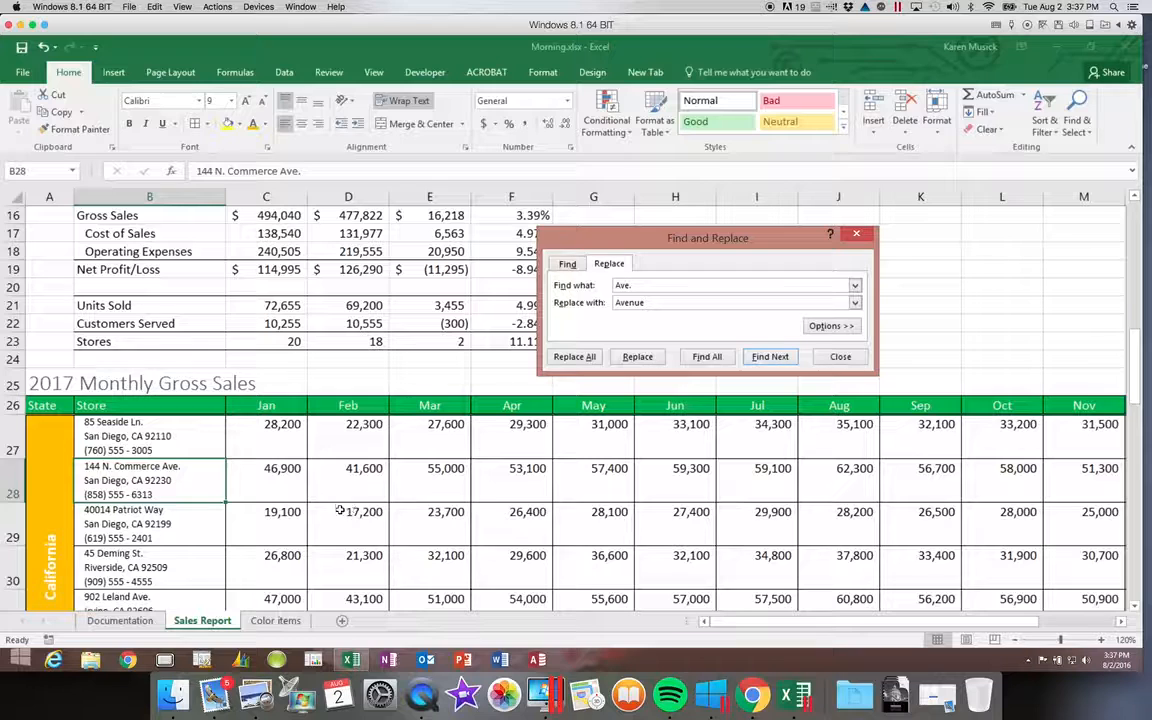
click(649, 359)
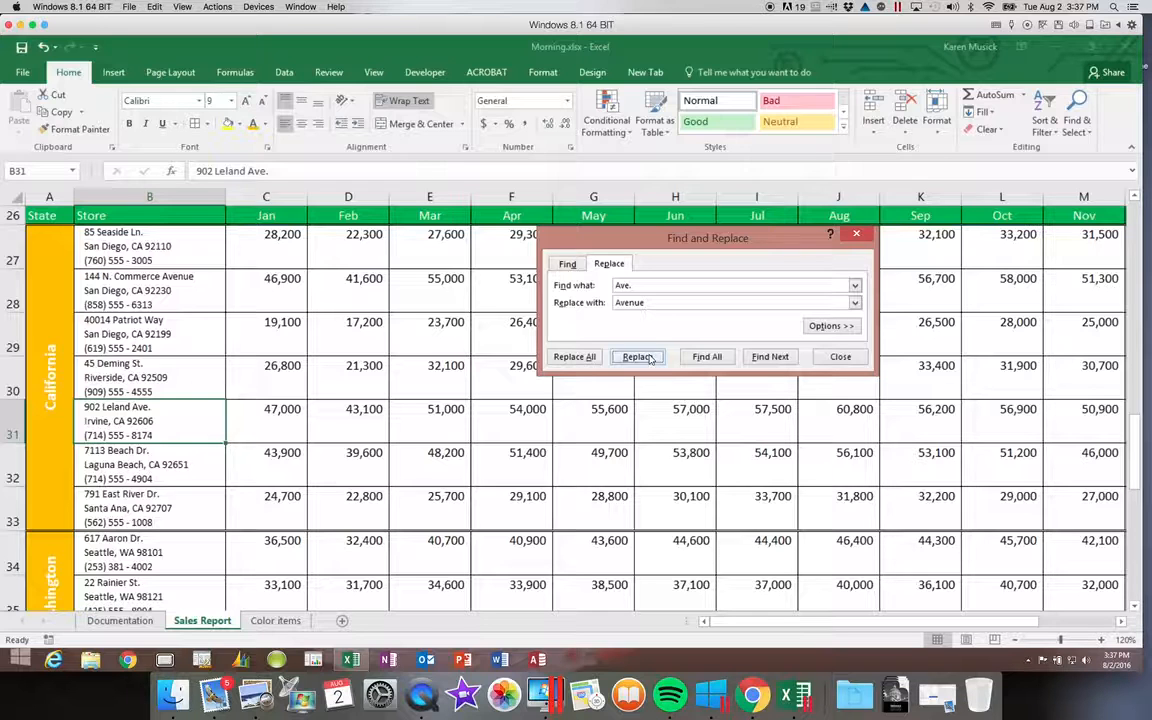
click(638, 357)
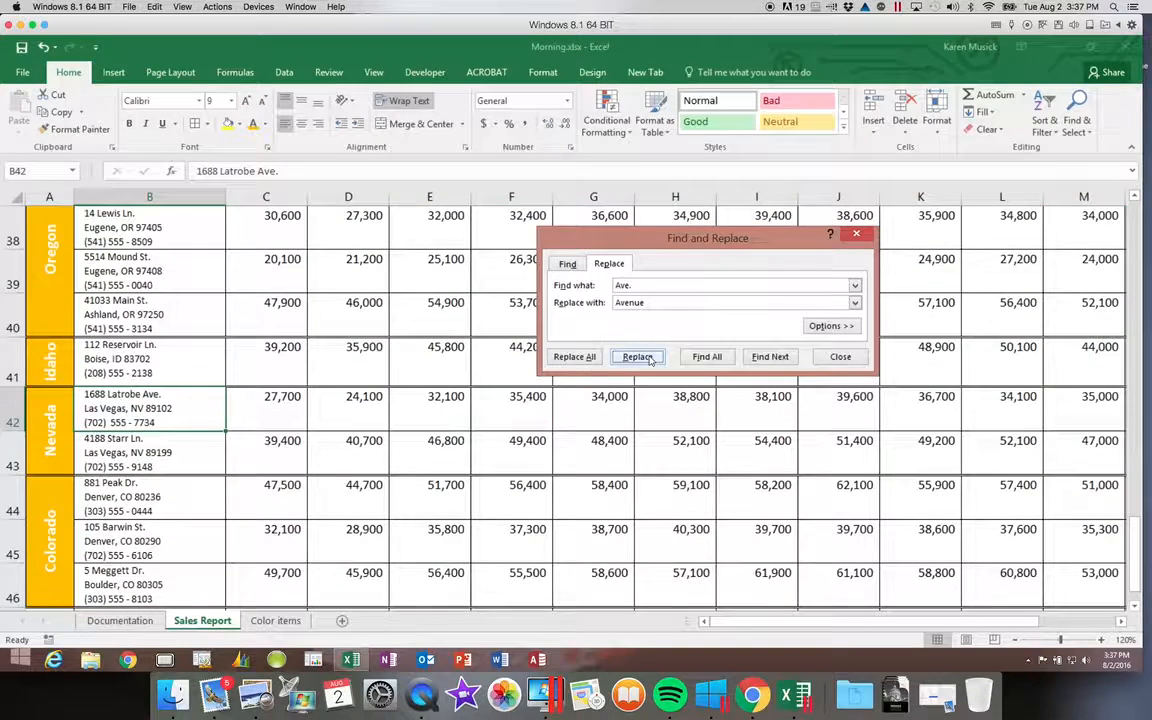
click(638, 357)
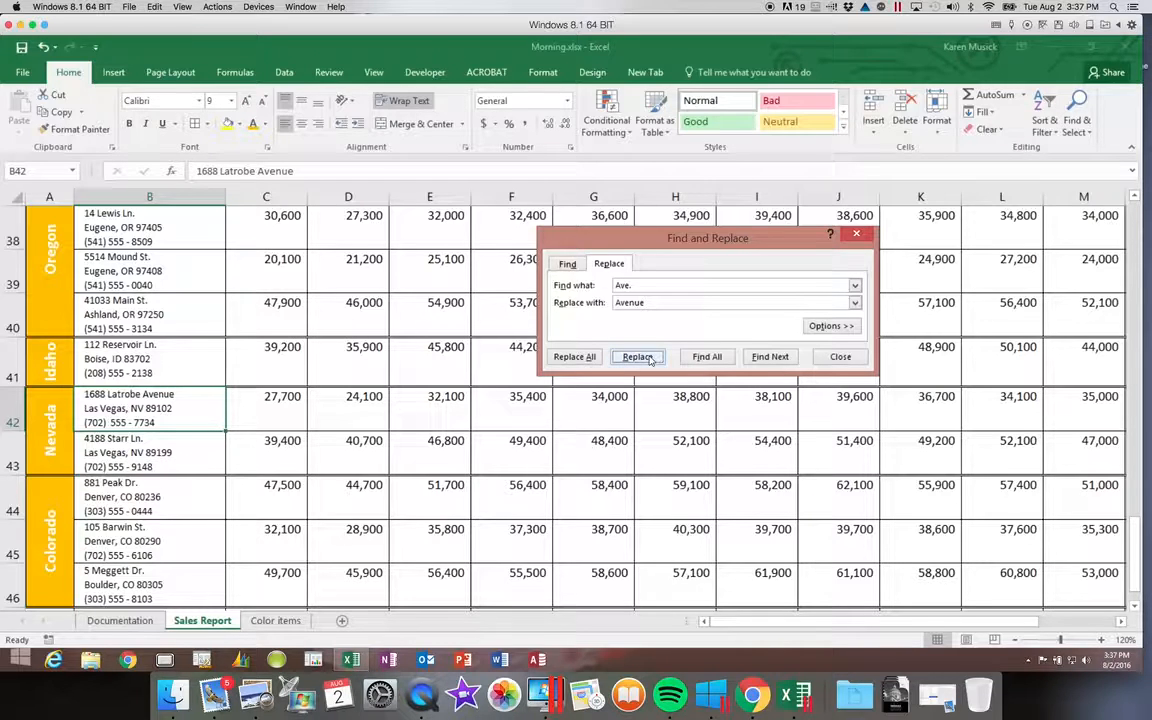
click(781, 357)
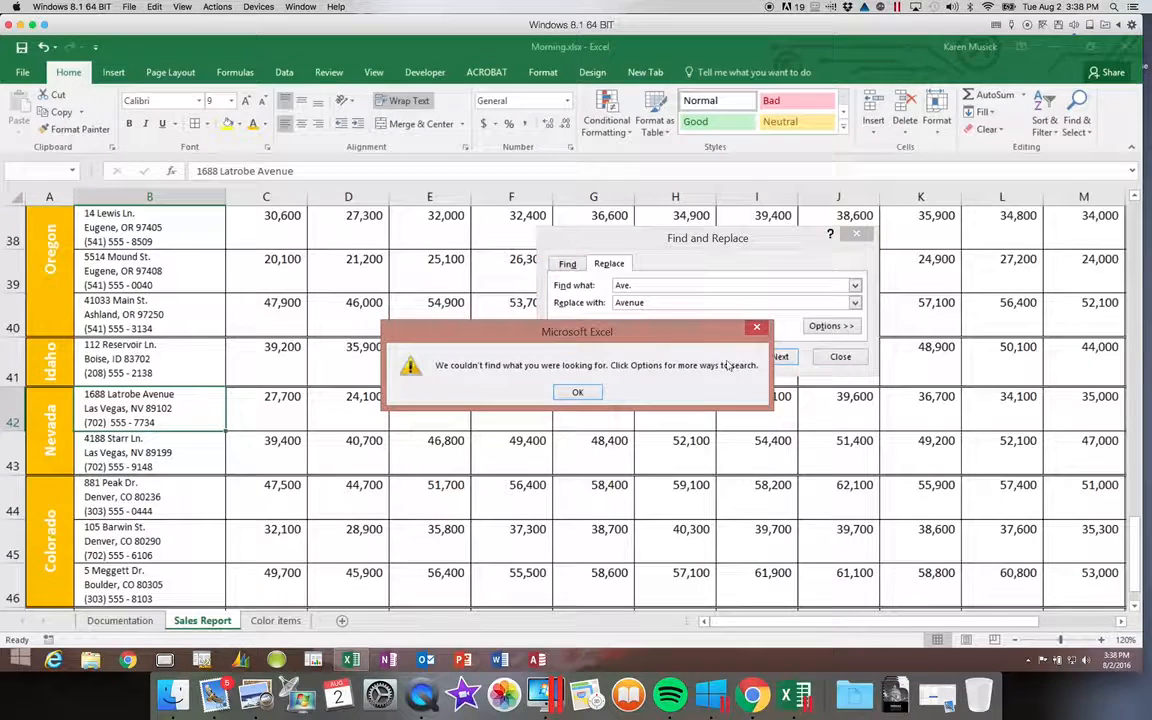
Dismiss the search message and set Find and Replace to search for St. and replace it with Street.
click(577, 393)
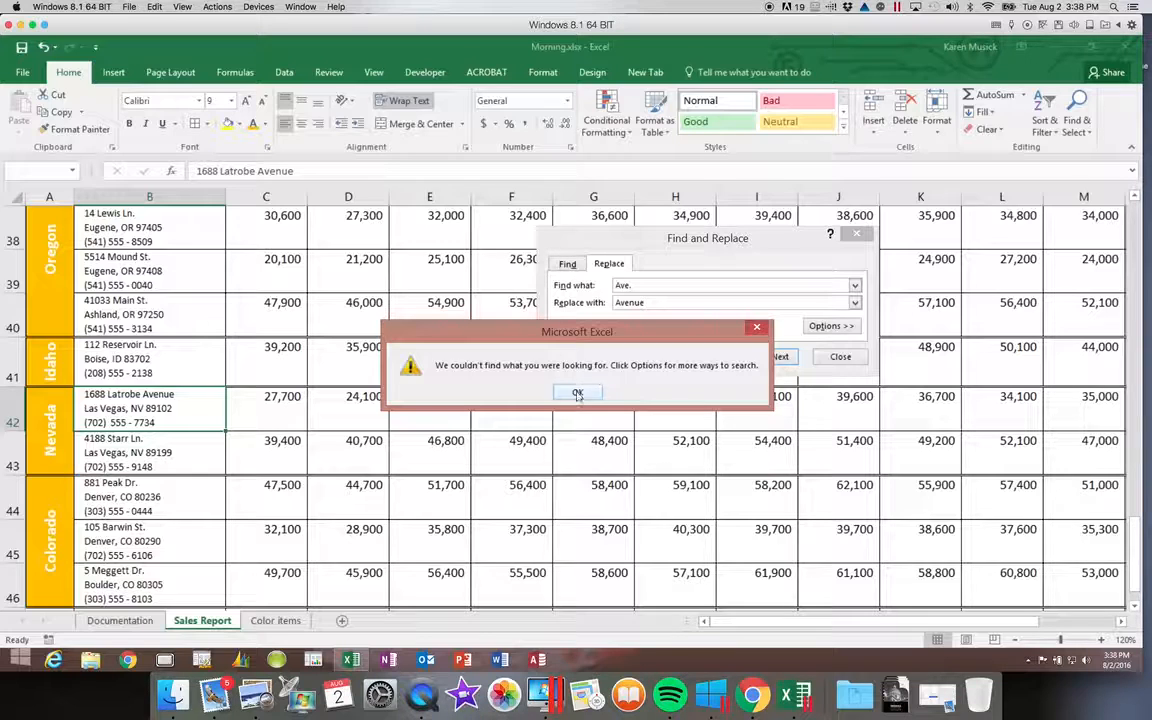
click(577, 393)
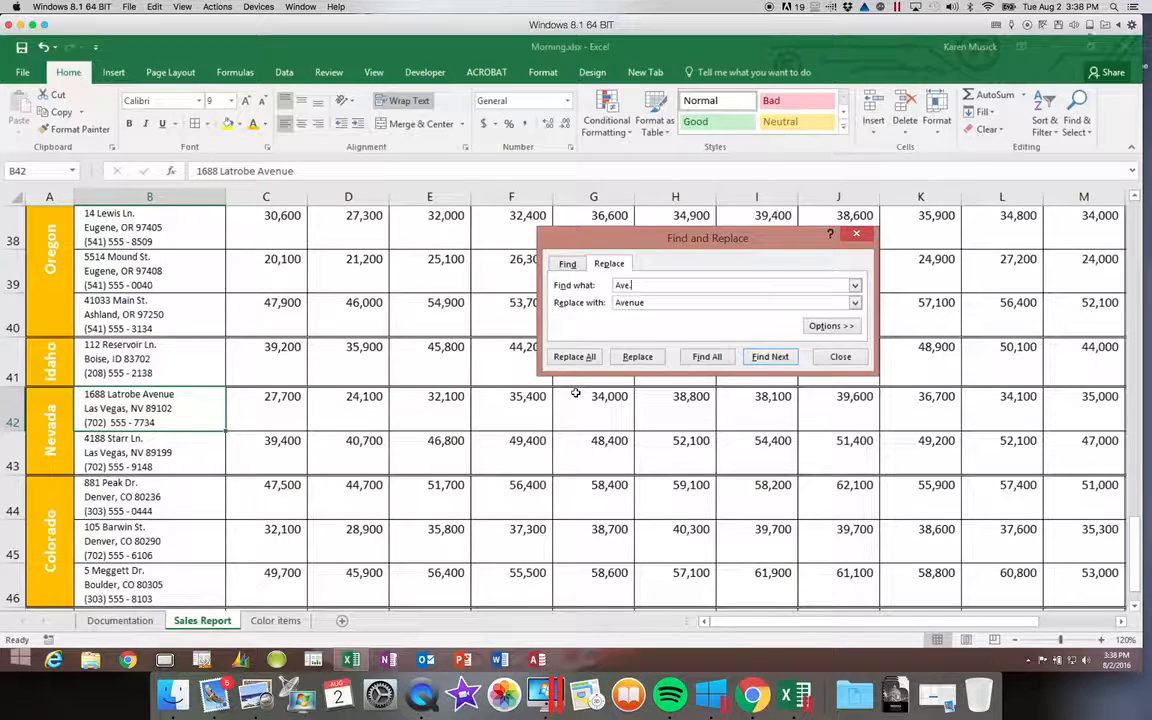
click(585, 288)
key(End)
text(St)
key(BackSpace)
key(BackSpace)
key(BackSpace)
key(BackSpace)
key(BackSpace)
key(BackSpace)
text(St.)
key(Tab)
text(Street)
Replace St. with Street one match at a time in store addresses B30, B35, B39, B40 and B45, and search for any further matches.
click(768, 358)
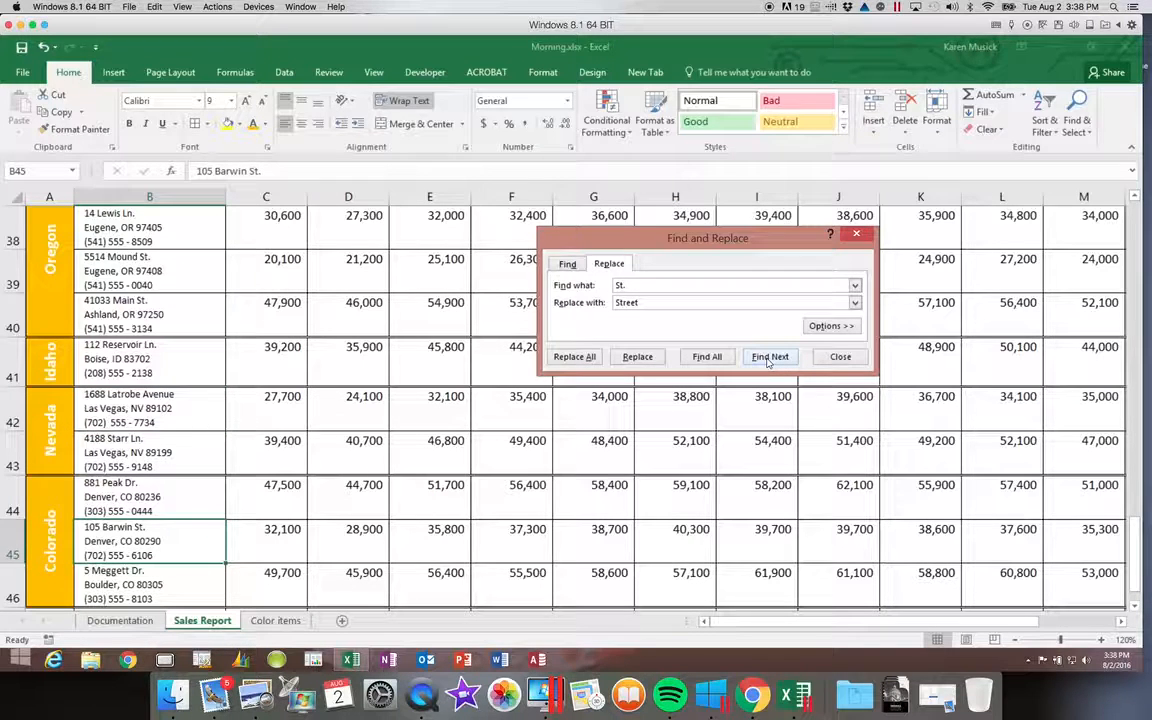
click(768, 358)
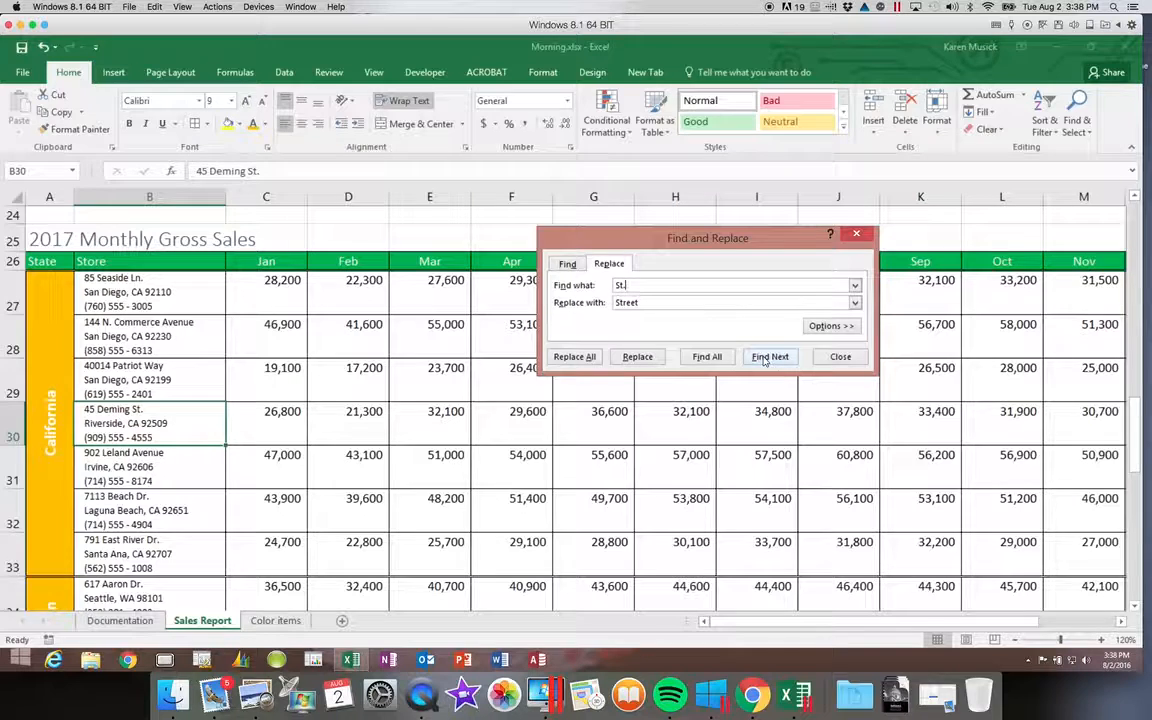
click(645, 357)
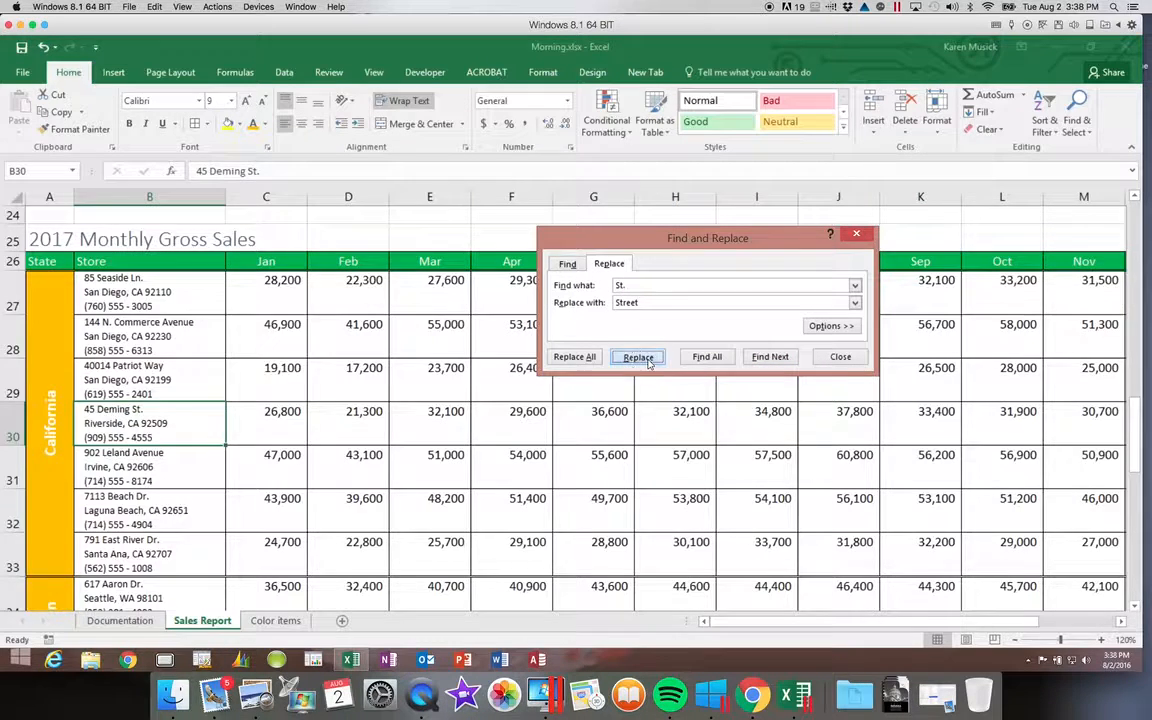
click(646, 360)
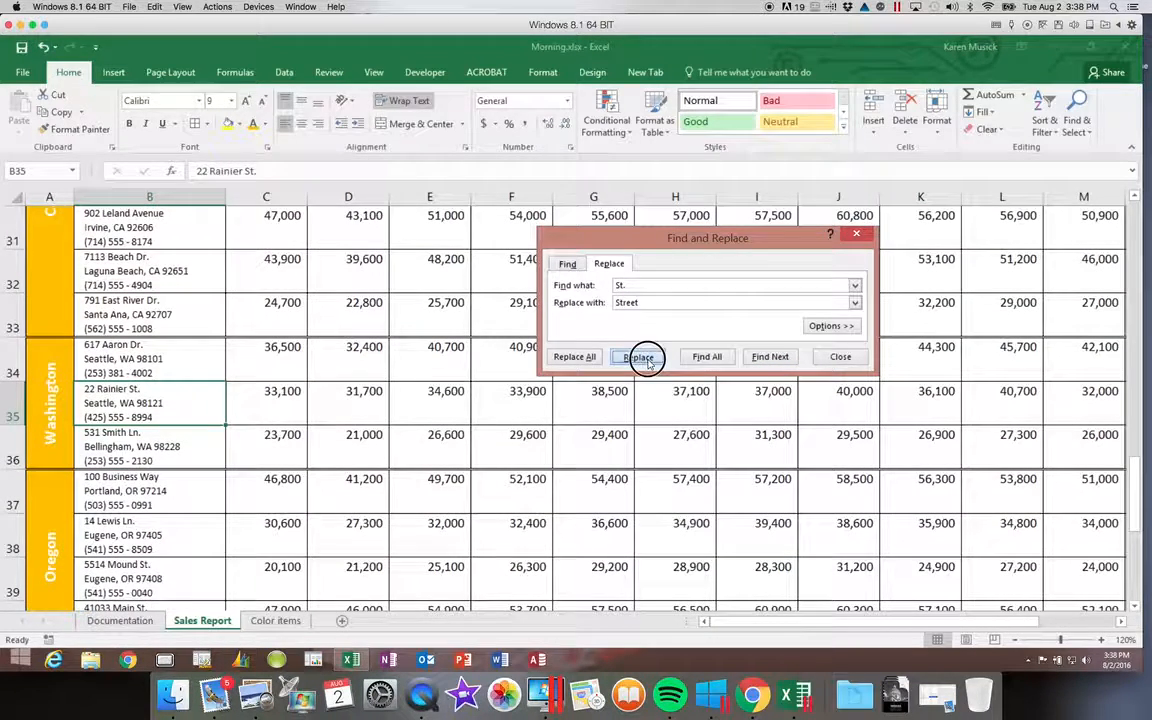
click(646, 359)
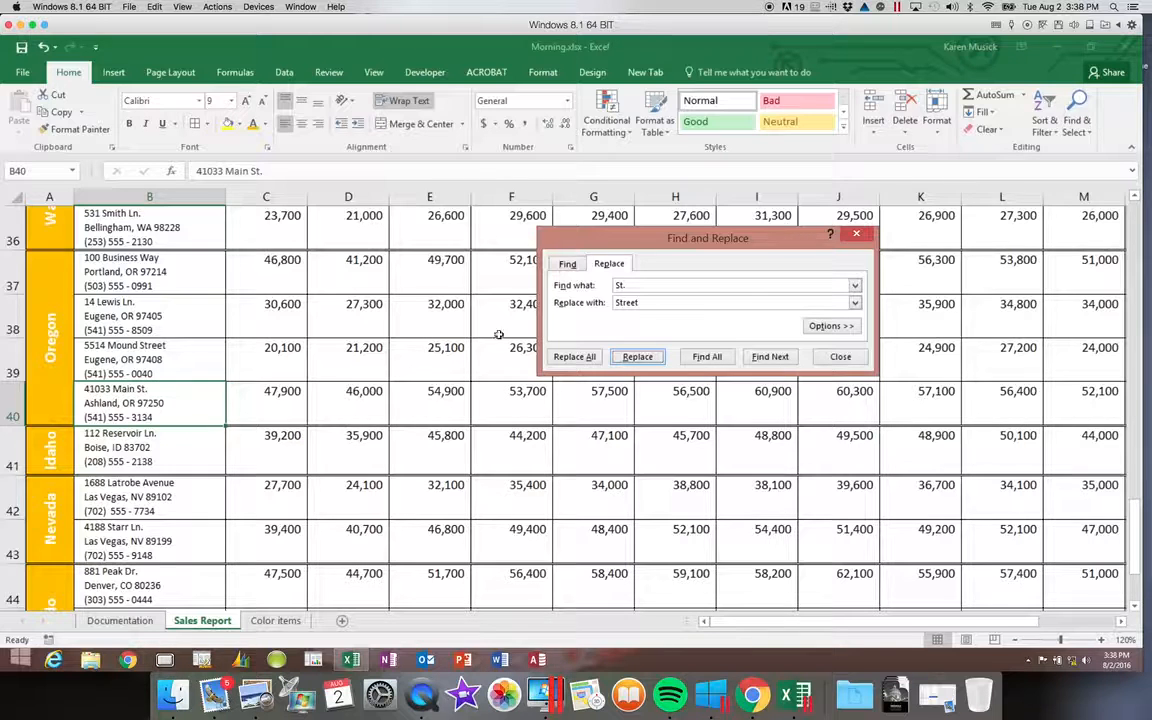
click(637, 358)
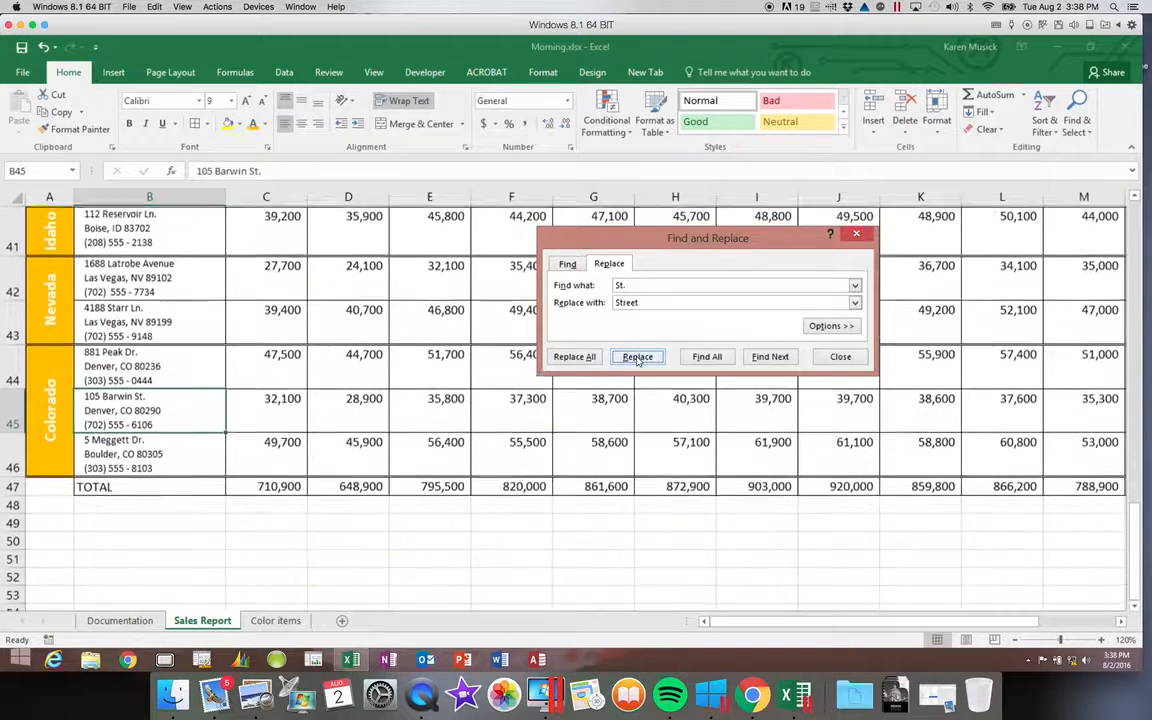
click(634, 358)
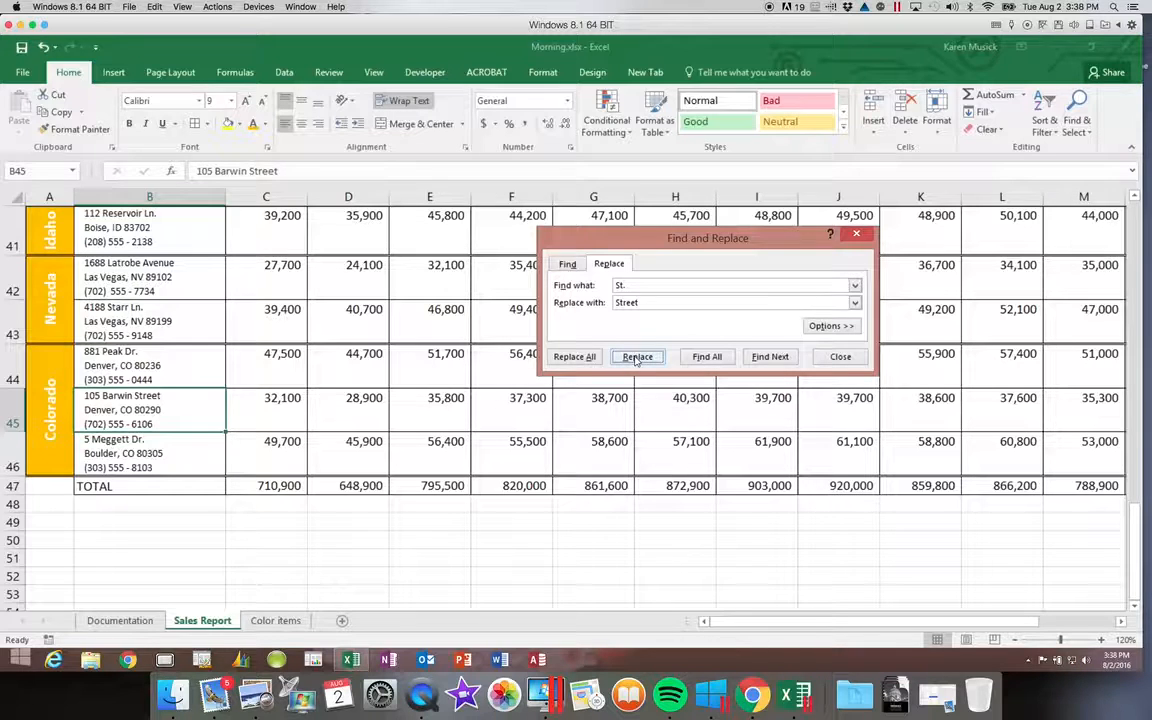
click(758, 359)
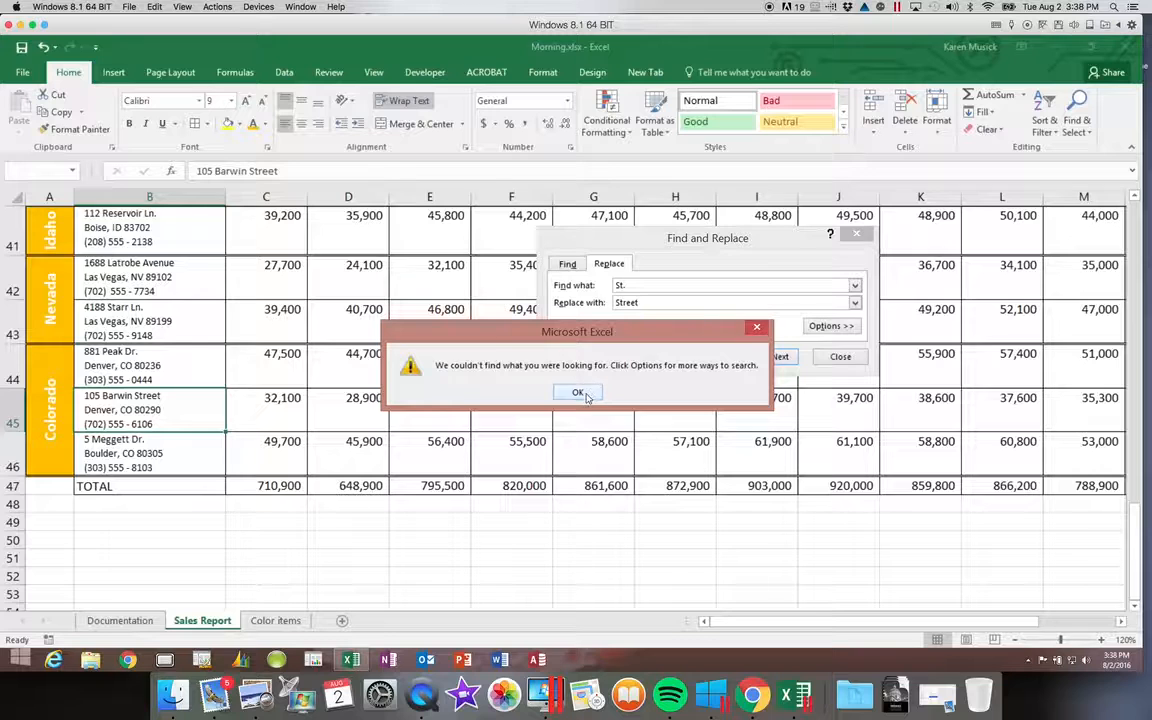
click(580, 393)
Change the search text to Ln. and the replacement text to Lane.
click(636, 288)
drag(636, 288, 591, 288)
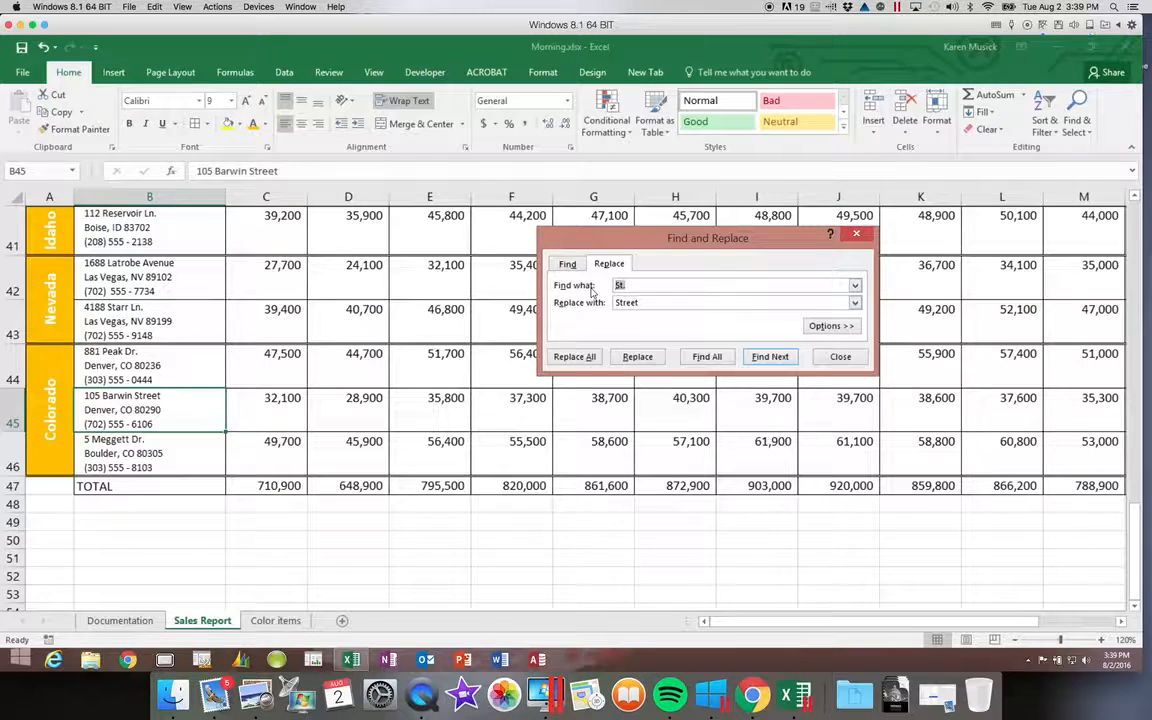
text(Ln.)
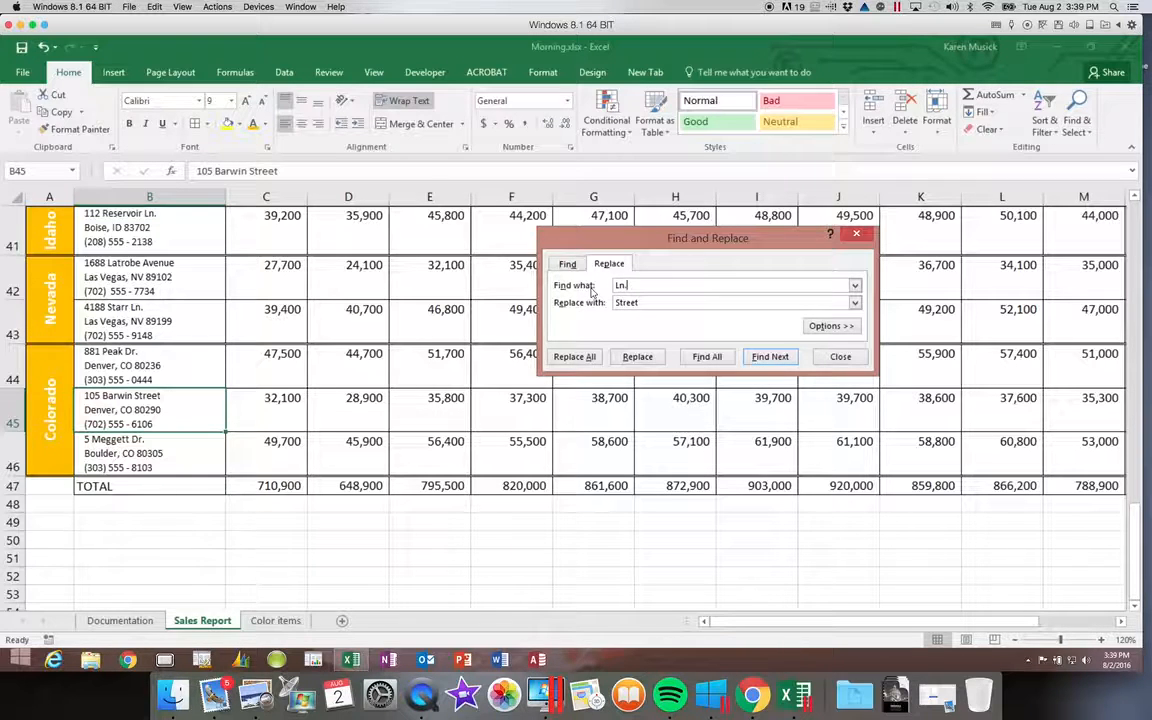
key(Tab)
text(Lane)
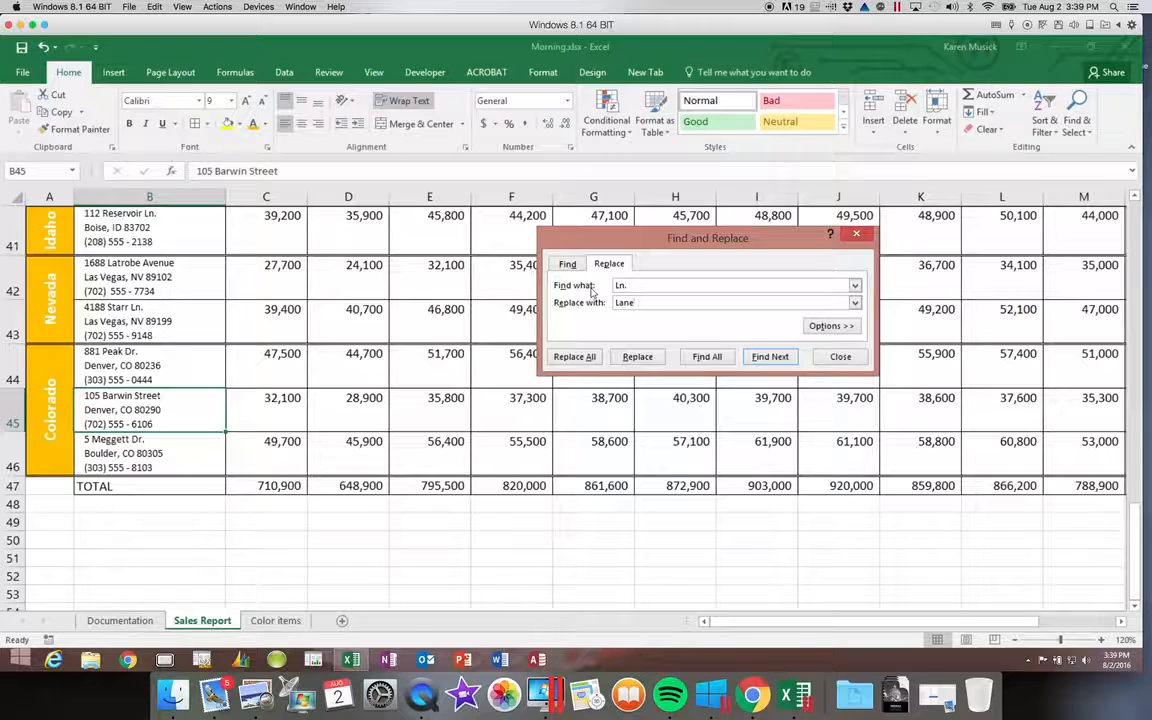
Replace Ln. with Lane one match at a time in store addresses B27, B36, B38, B41 and B43, and search for any further matches.
click(767, 357)
click(638, 358)
click(638, 358)
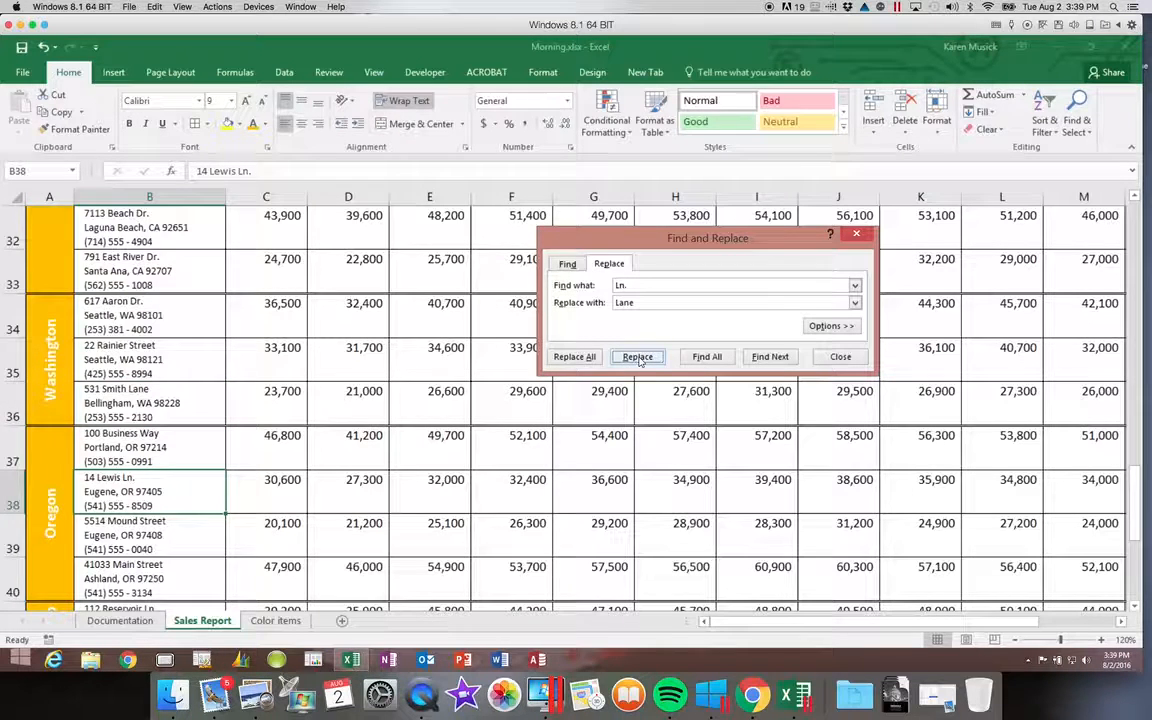
click(638, 358)
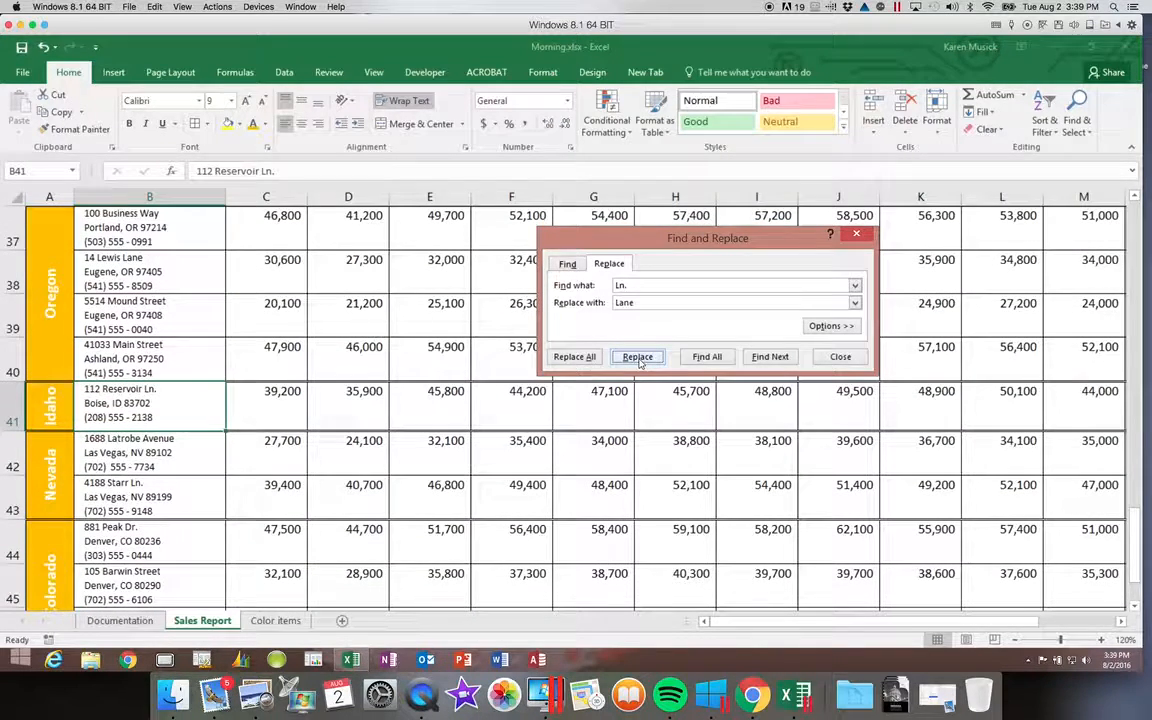
click(638, 358)
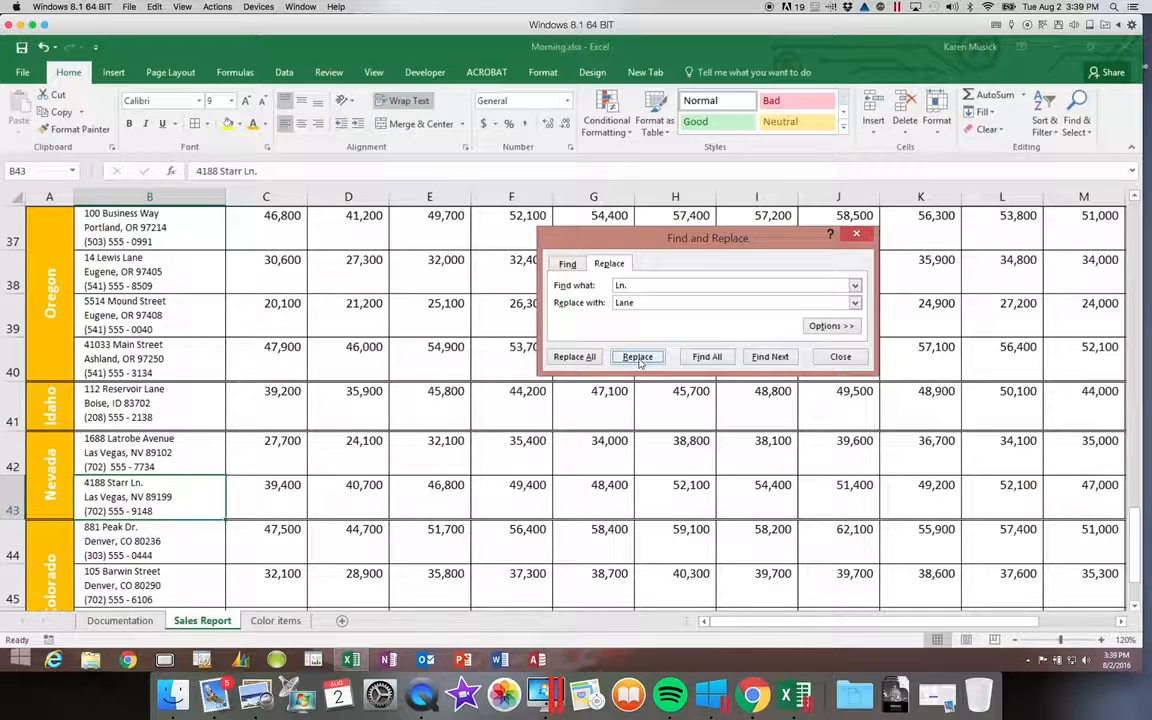
click(638, 358)
click(772, 357)
click(584, 464)
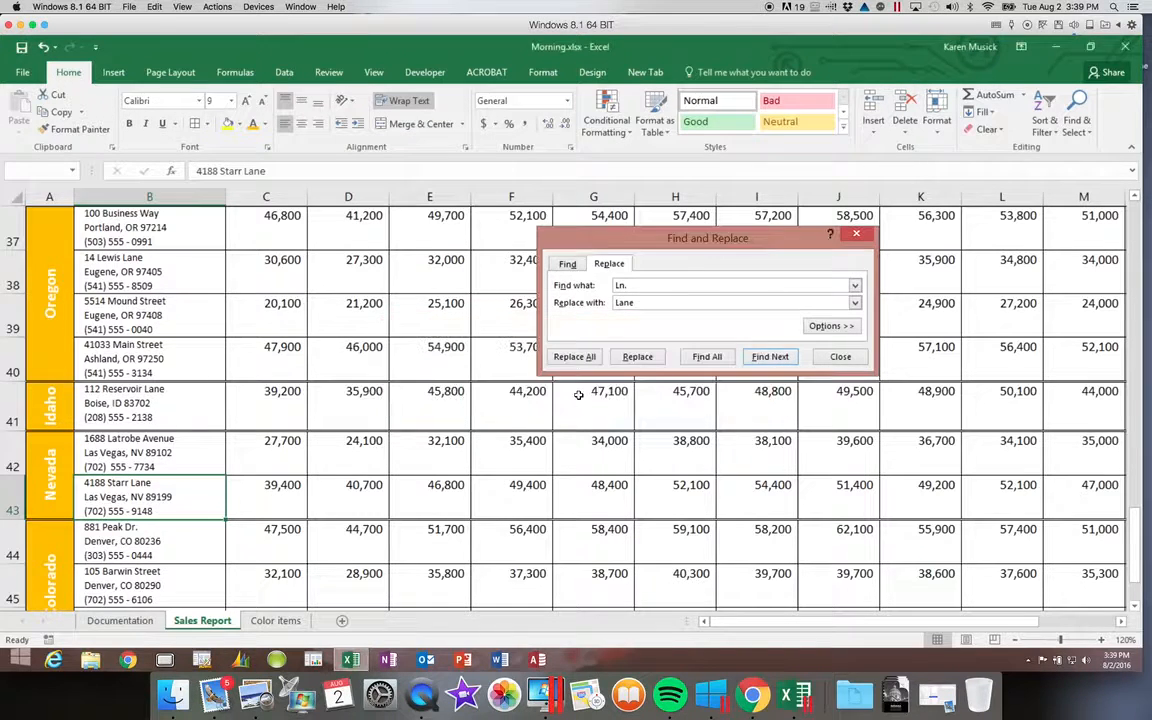
Change the search text to Dr. and the replacement text to Drive.
drag(632, 286, 597, 289)
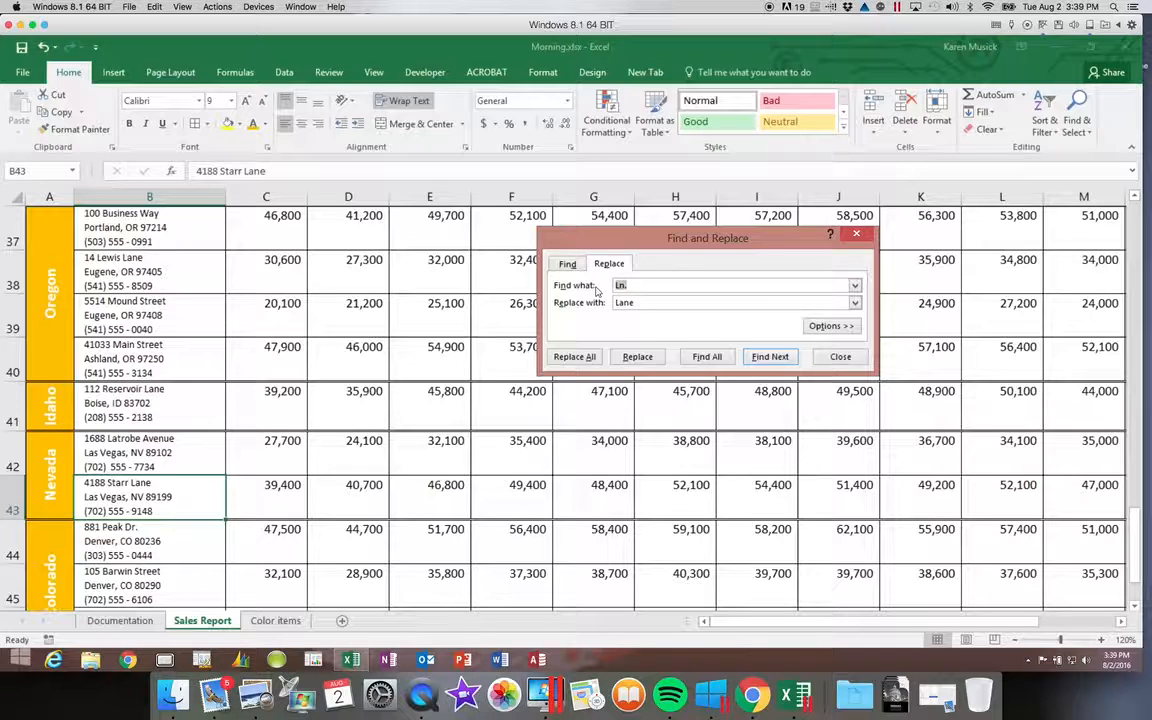
text(Dr.)
key(Tab)
text(D)
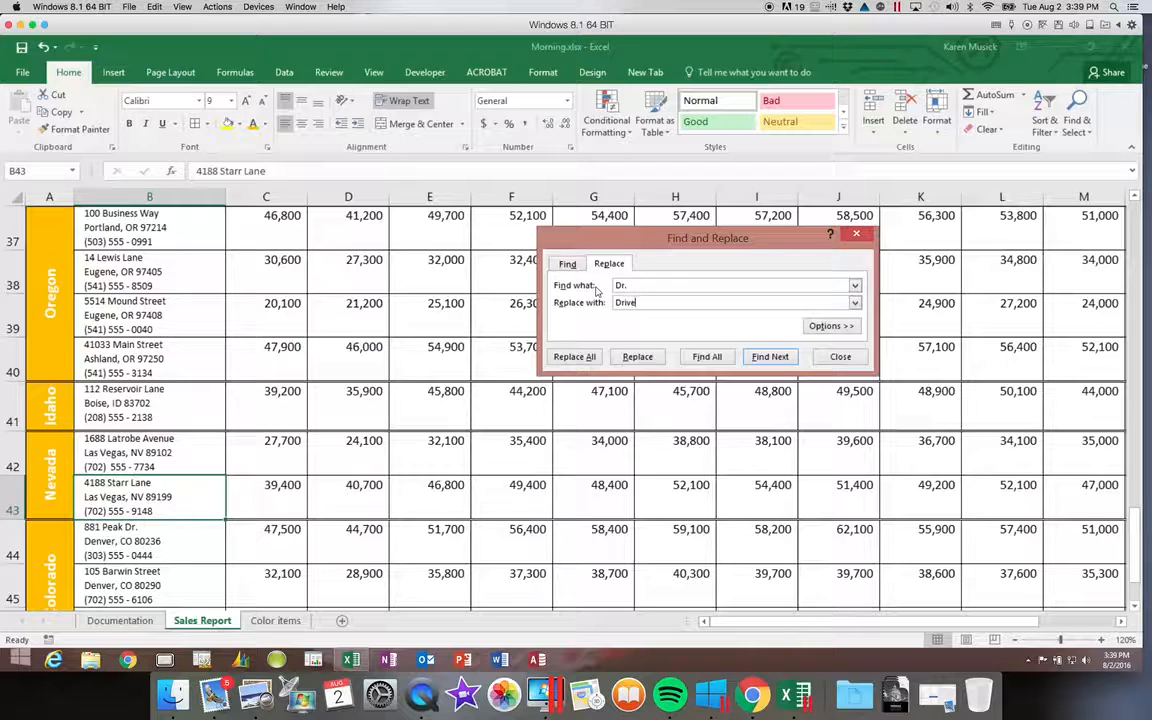
Replace Dr. with Drive match by match in B44, B46, B32, B33 and B34, check for further matches, and close Find and Replace.
click(768, 357)
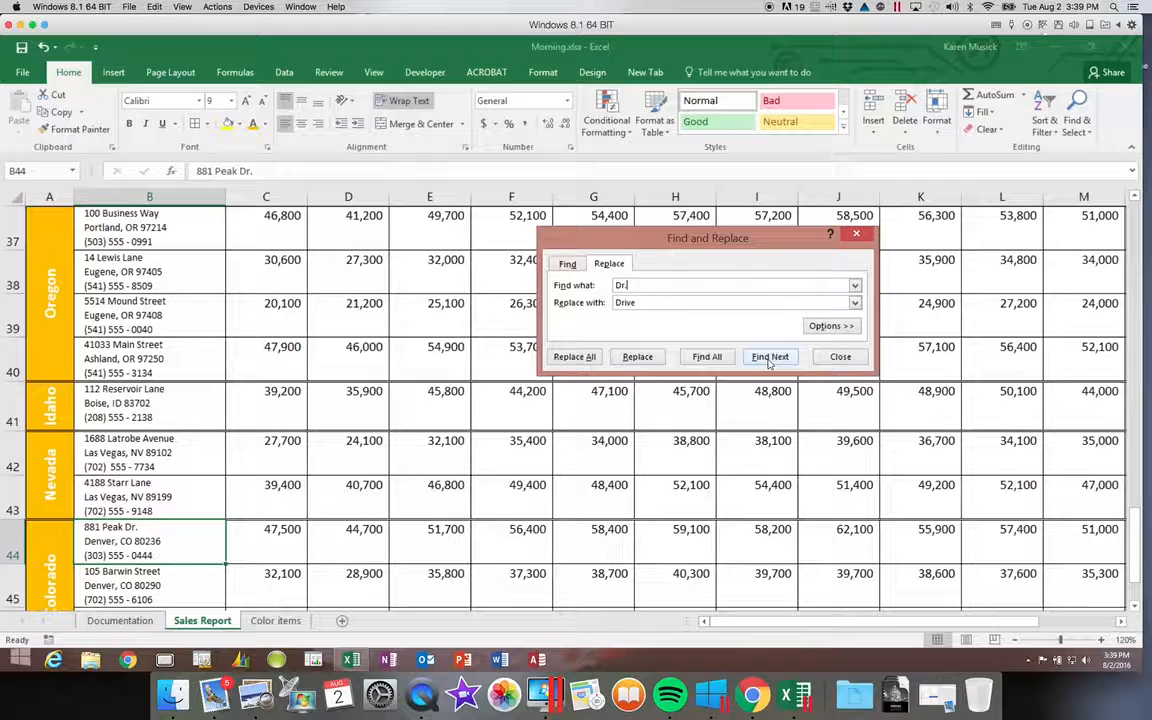
click(638, 357)
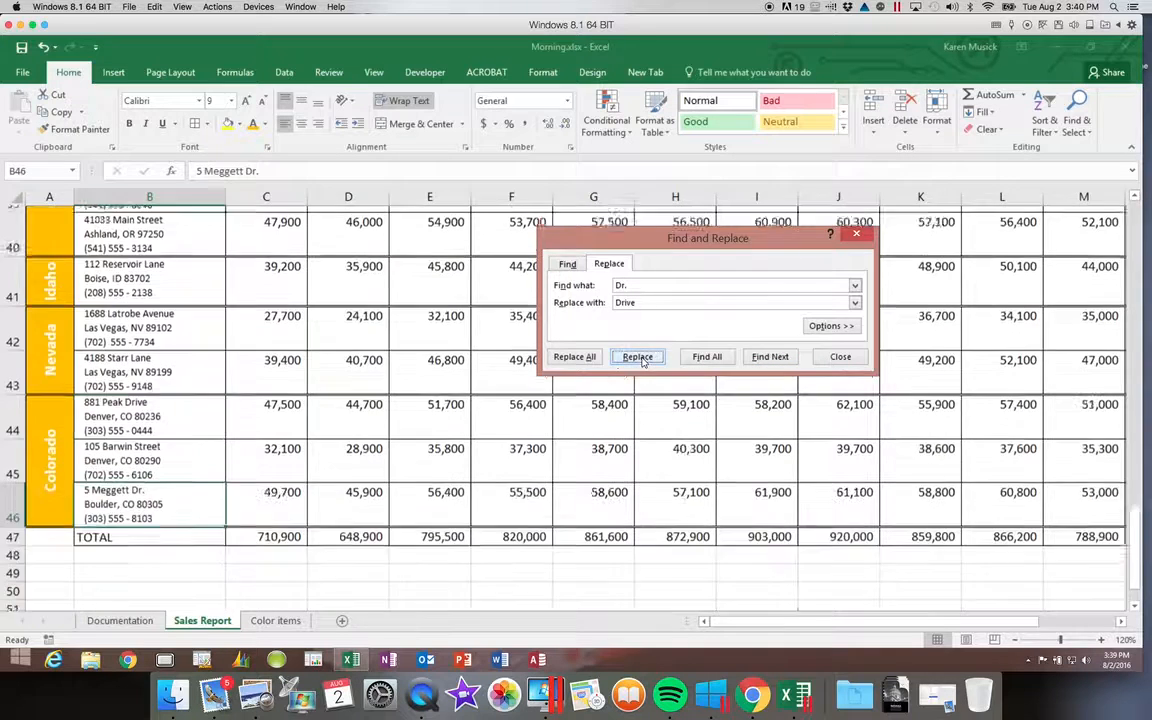
click(638, 357)
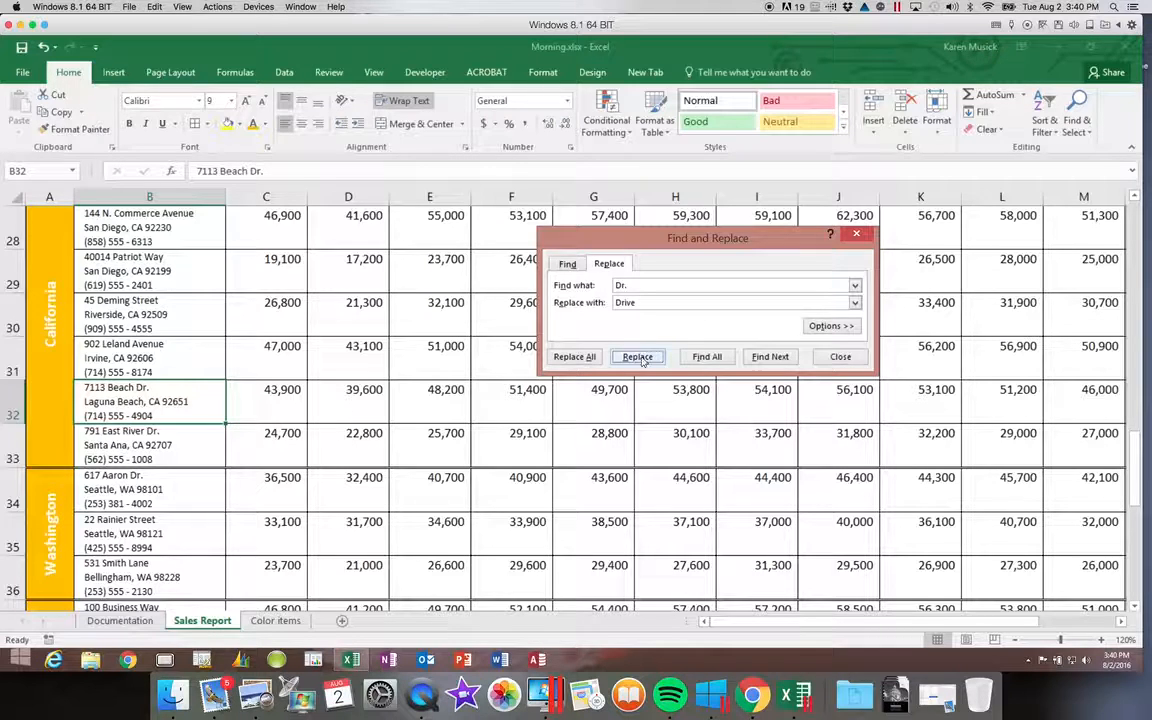
click(638, 357)
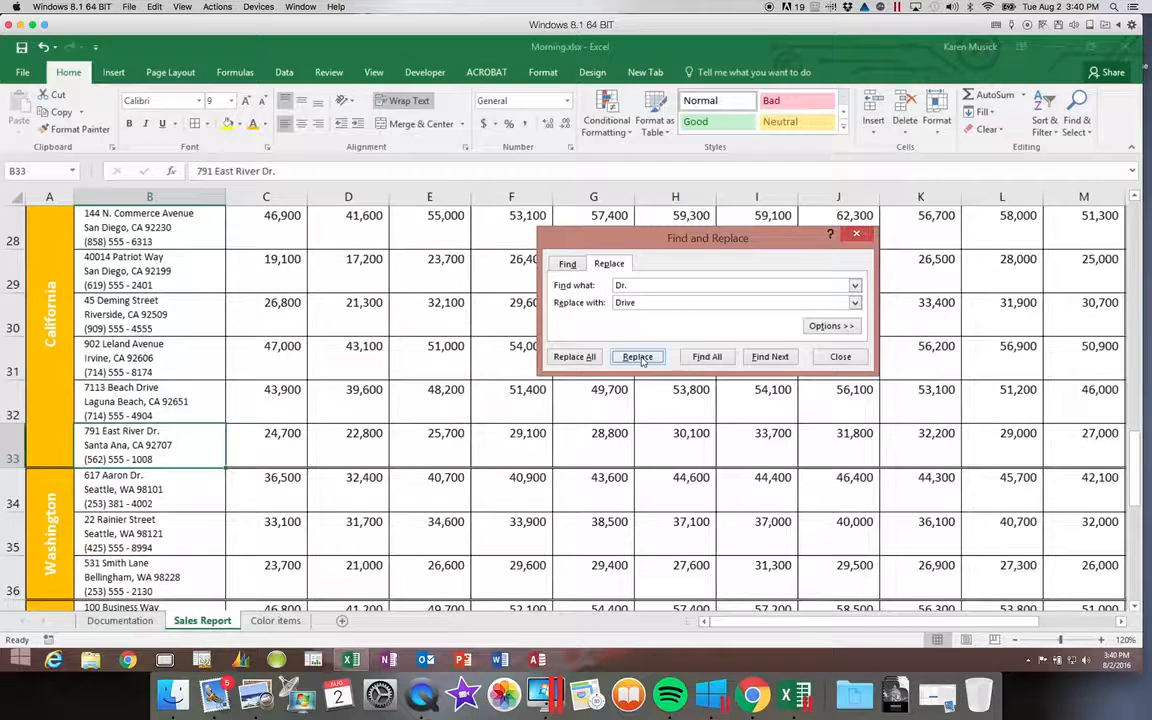
click(638, 357)
click(638, 357)
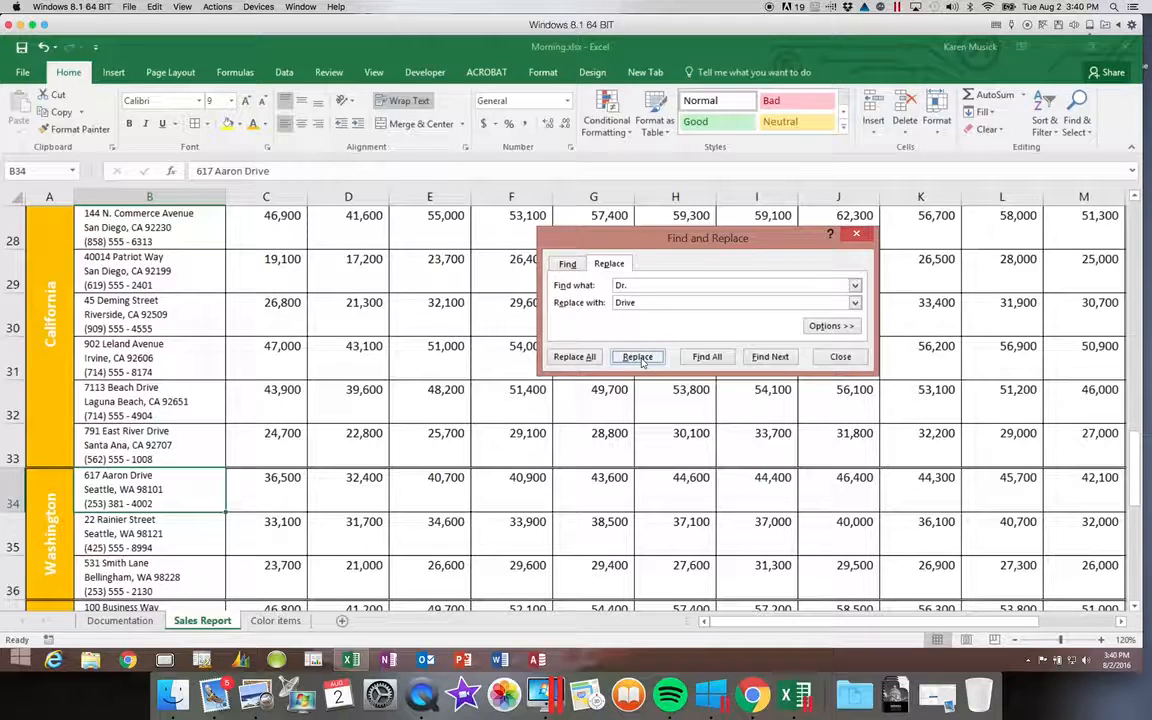
click(757, 358)
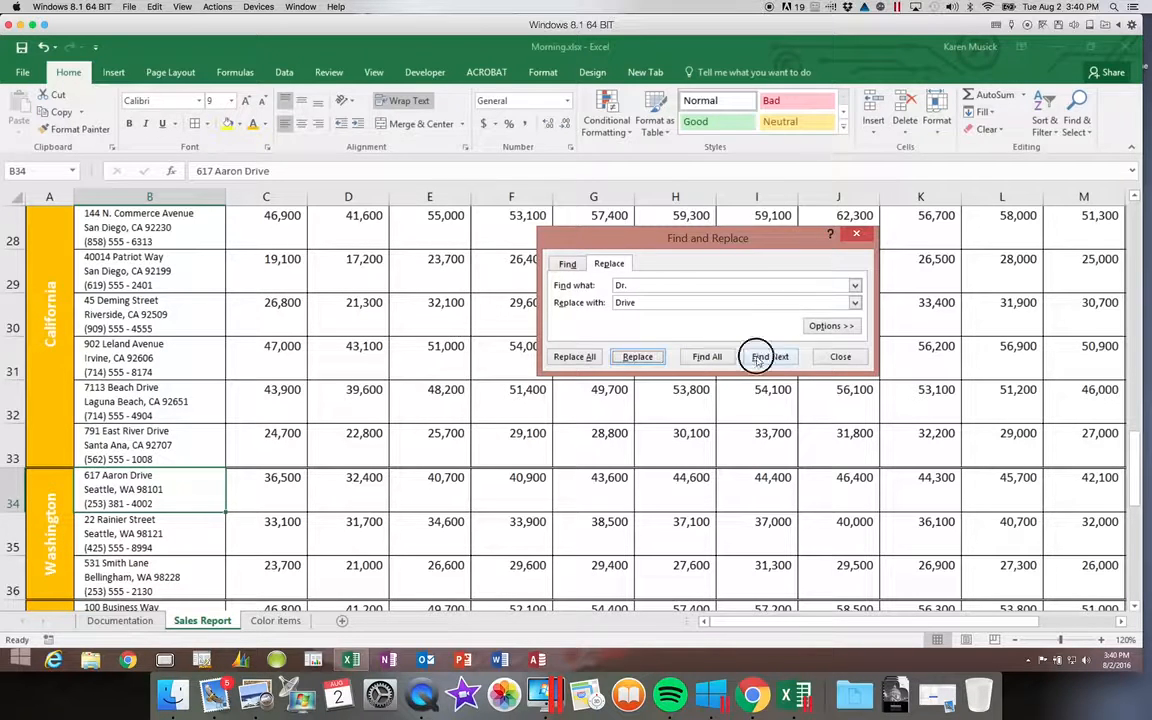
click(581, 465)
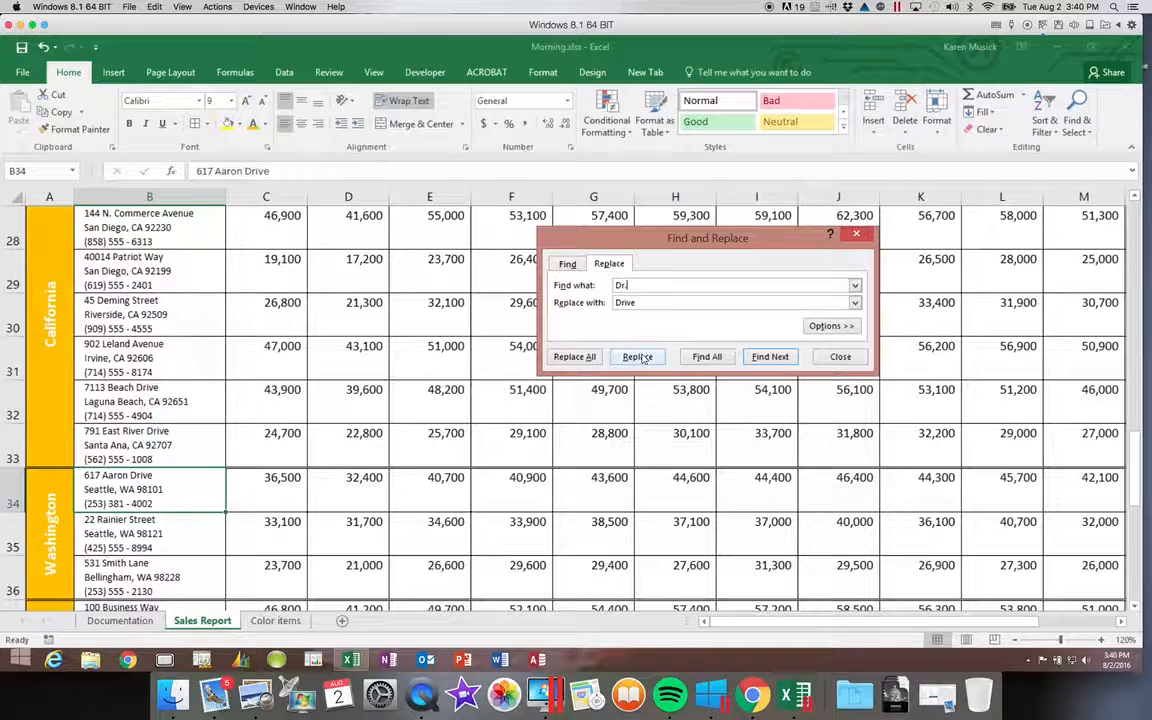
click(839, 356)
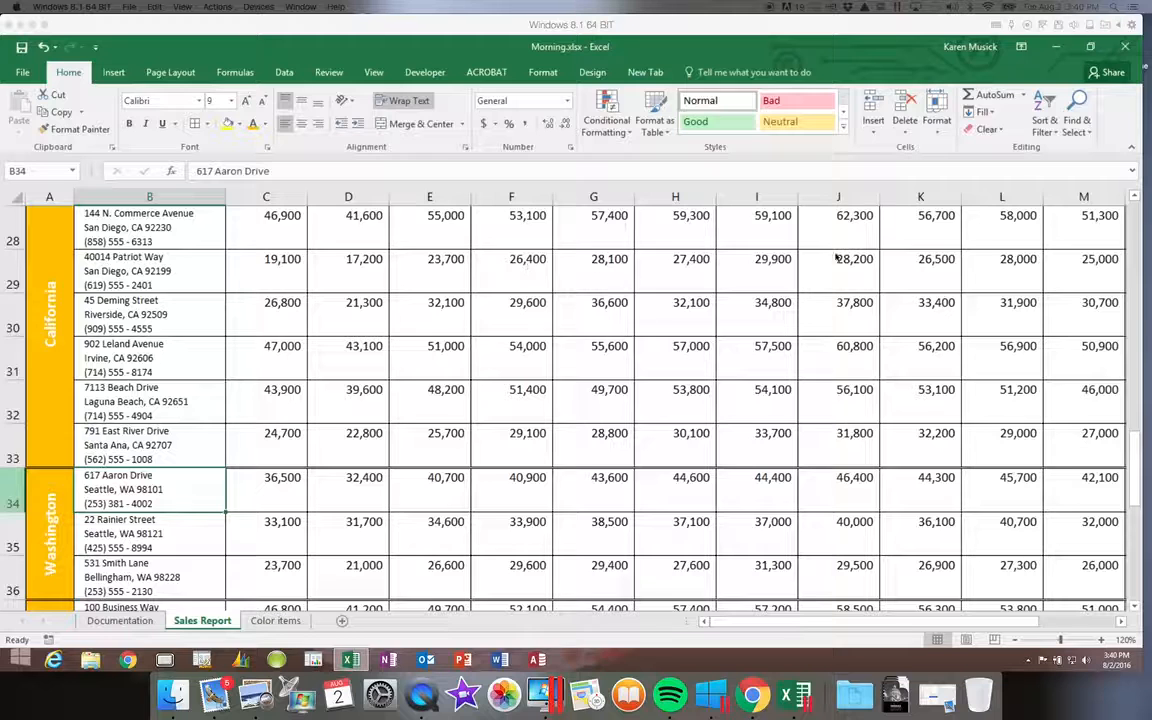
Reopen Find and Replace for replacing, clear both the search and replacement text, and show the additional search options.
click(1133, 200)
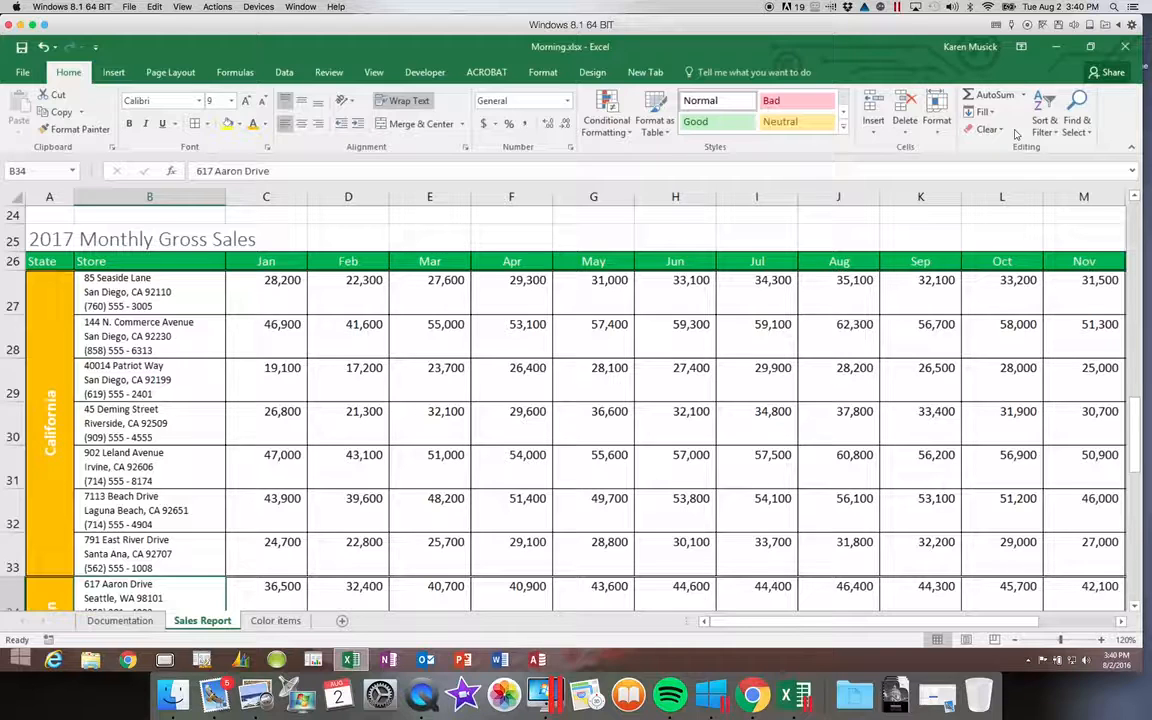
click(1076, 132)
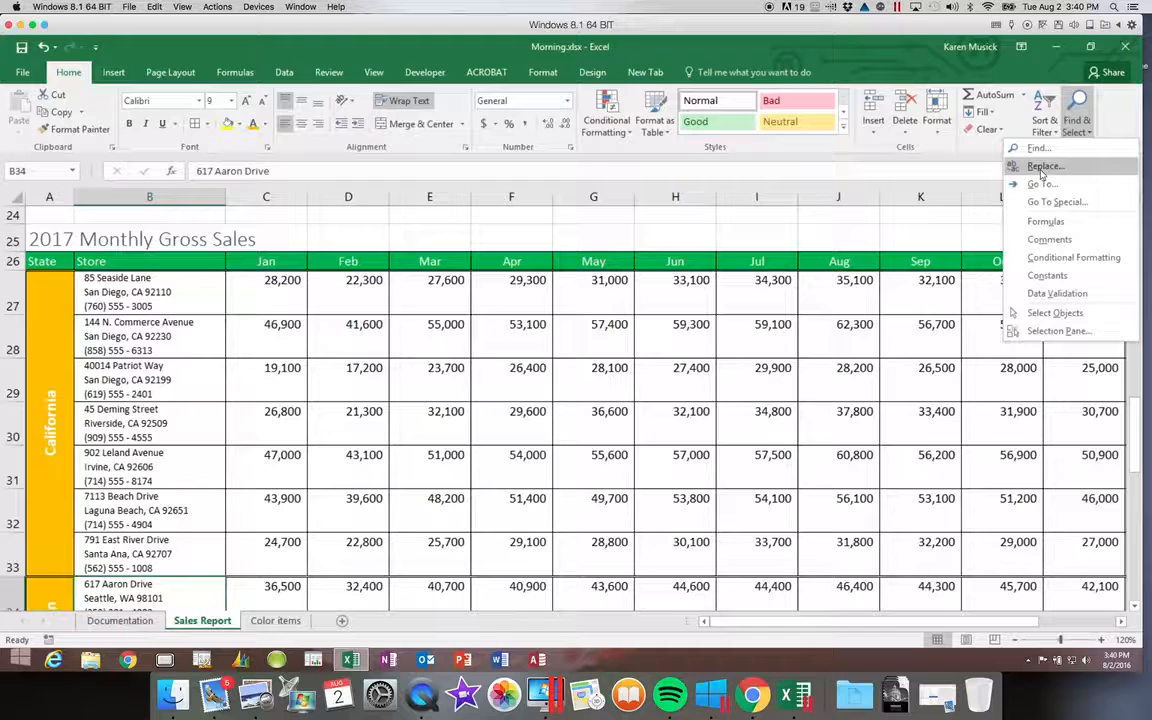
click(1041, 167)
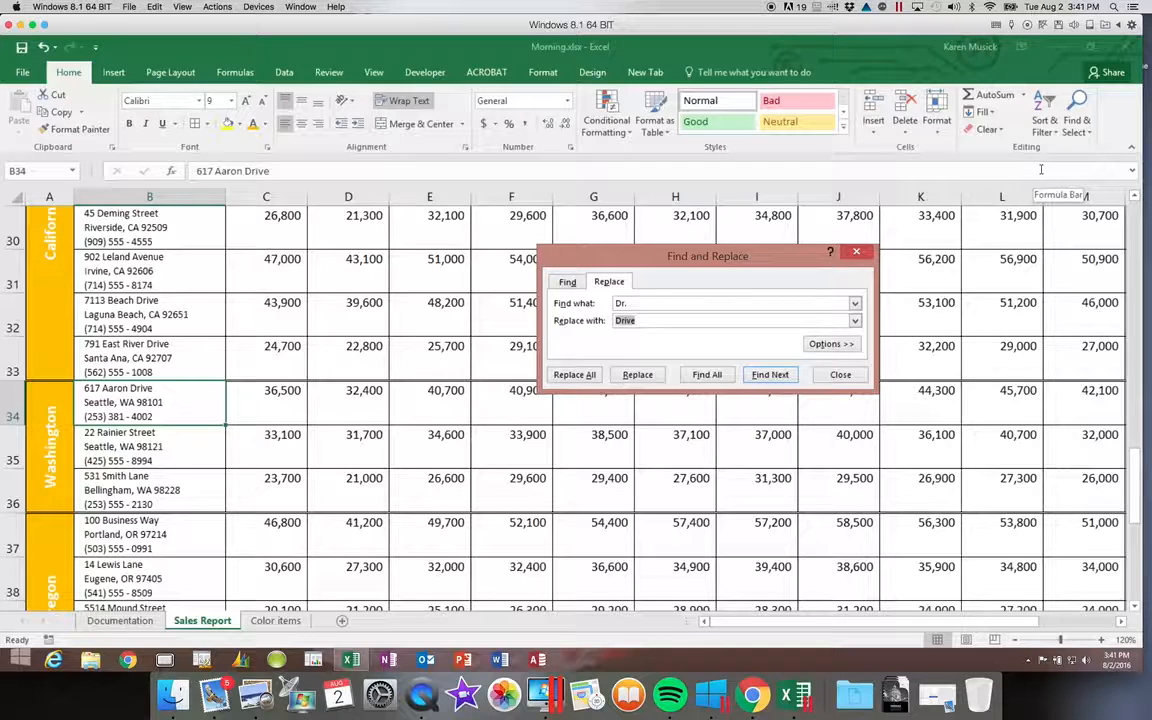
key(BackSpace)
click(640, 308)
key(BackSpace)
click(832, 344)
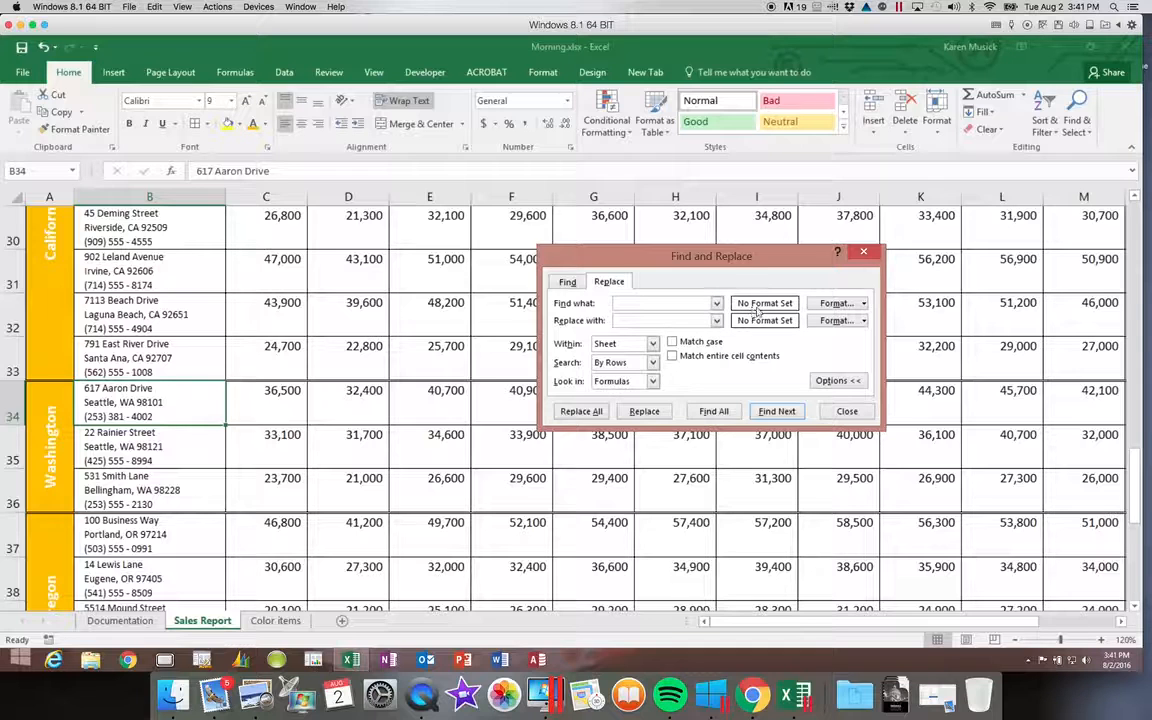
Set the format to find to a white font color with a gold theme background fill.
click(864, 303)
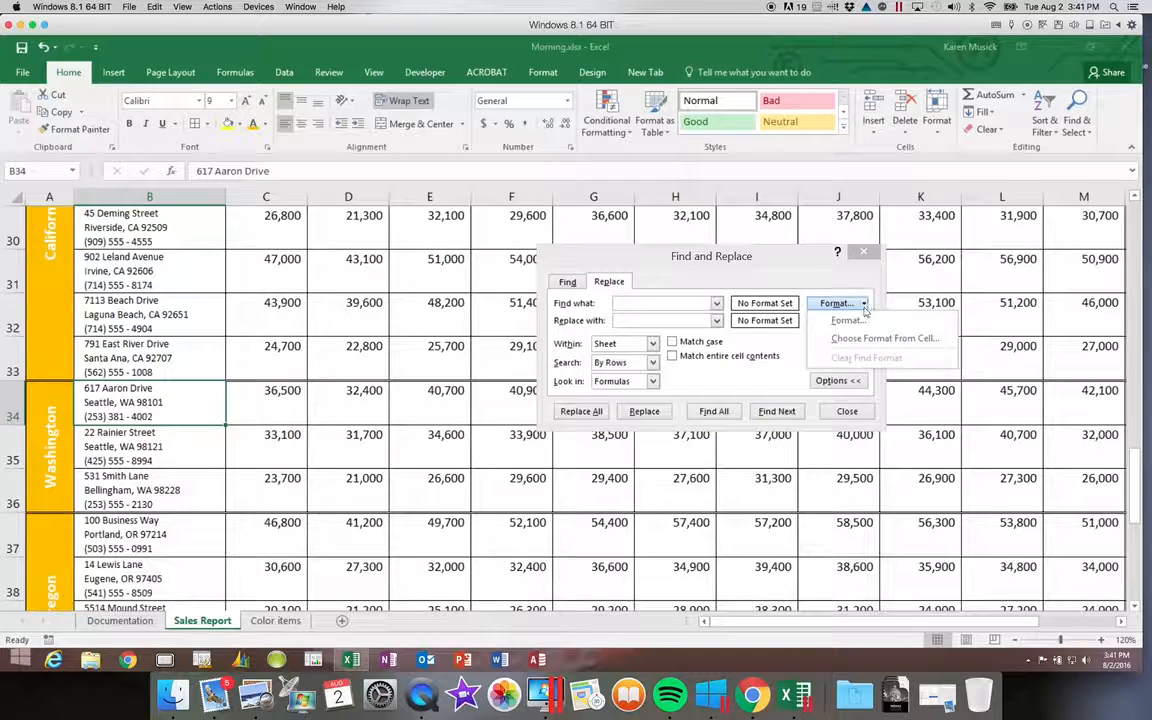
click(850, 321)
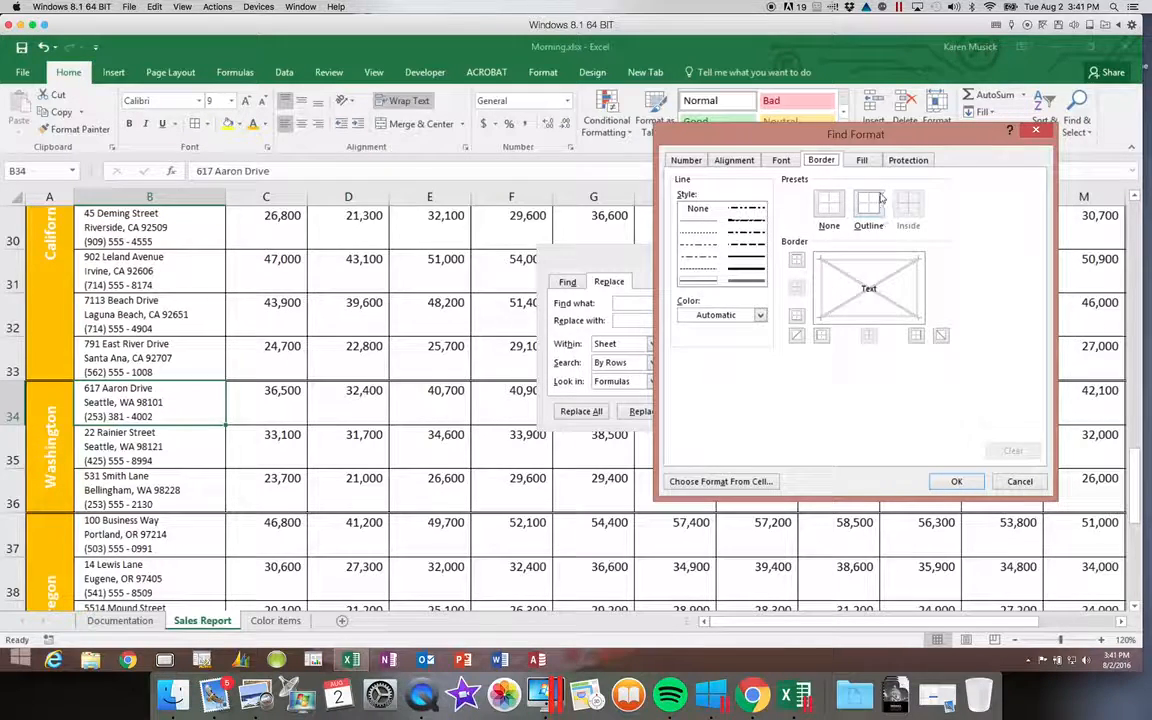
click(781, 161)
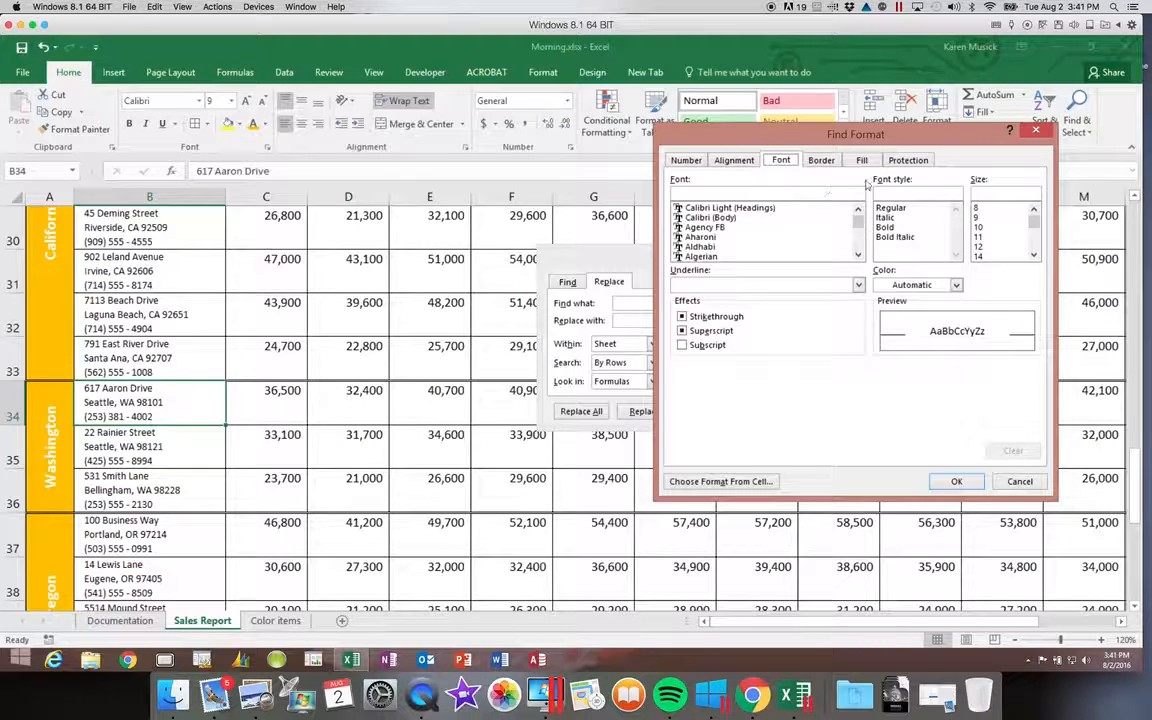
click(955, 285)
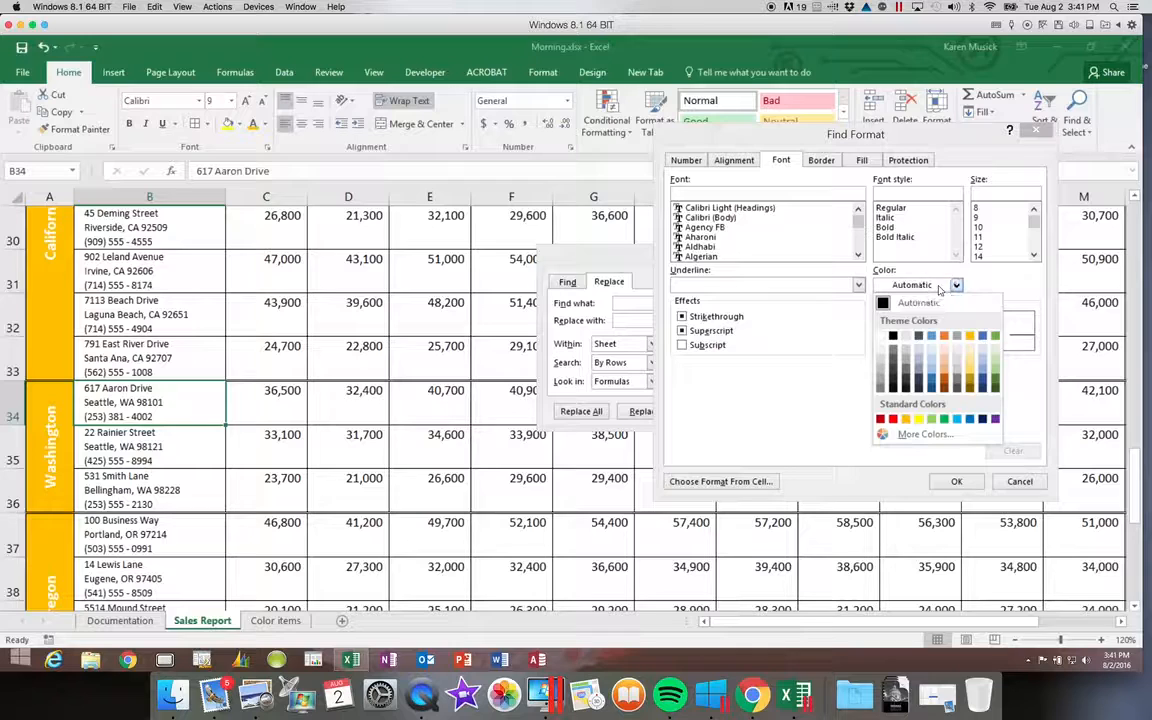
click(881, 335)
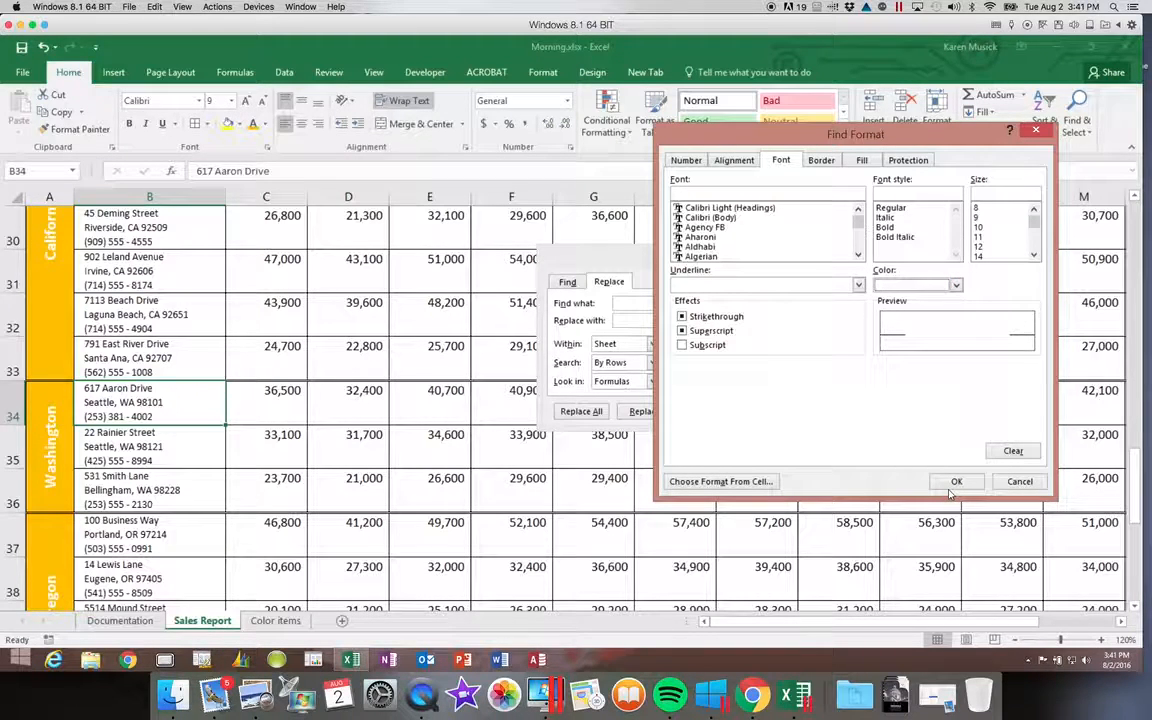
click(861, 162)
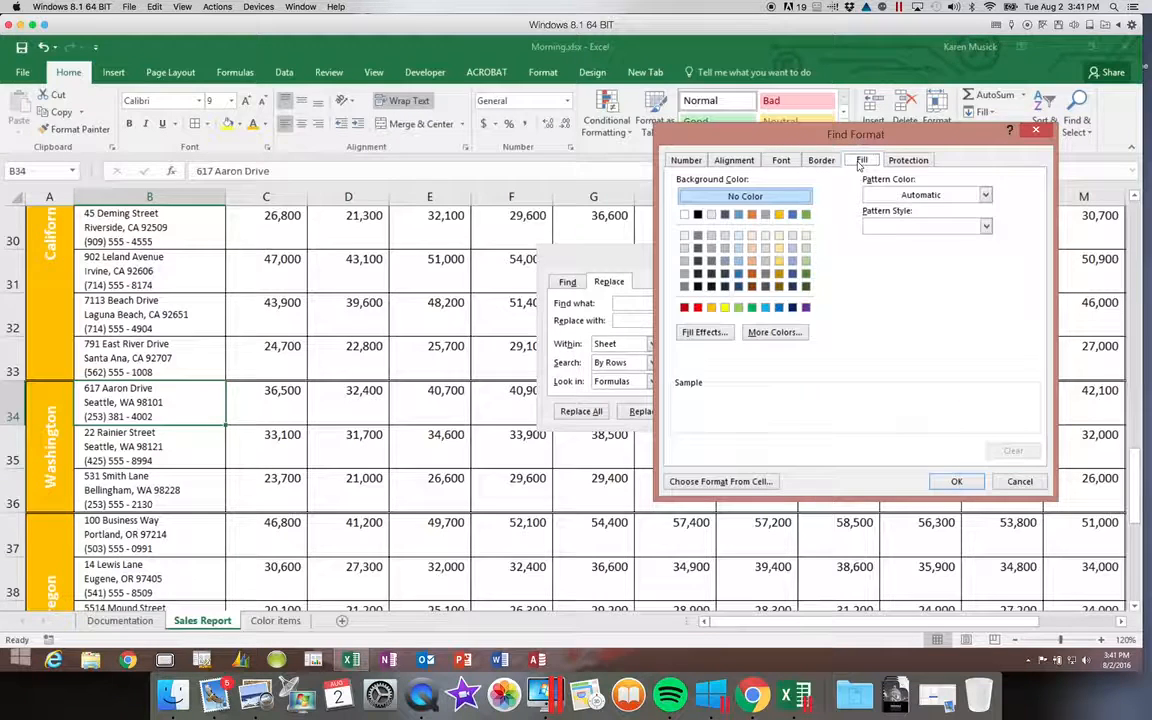
click(779, 215)
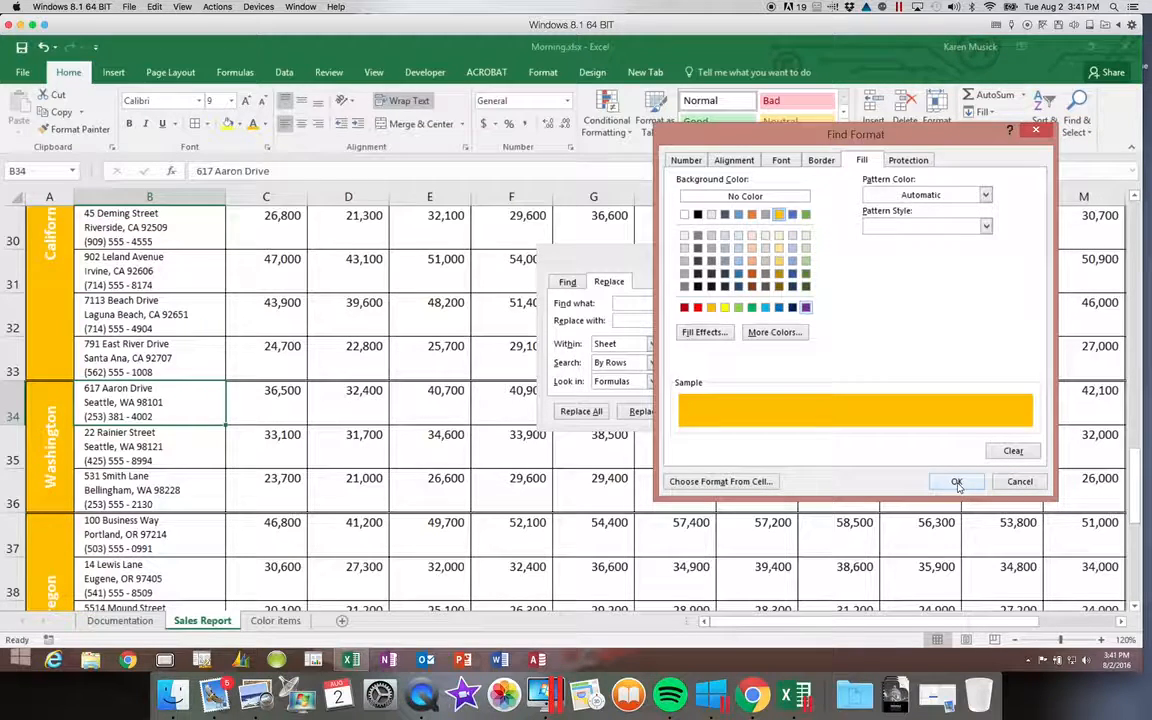
click(957, 483)
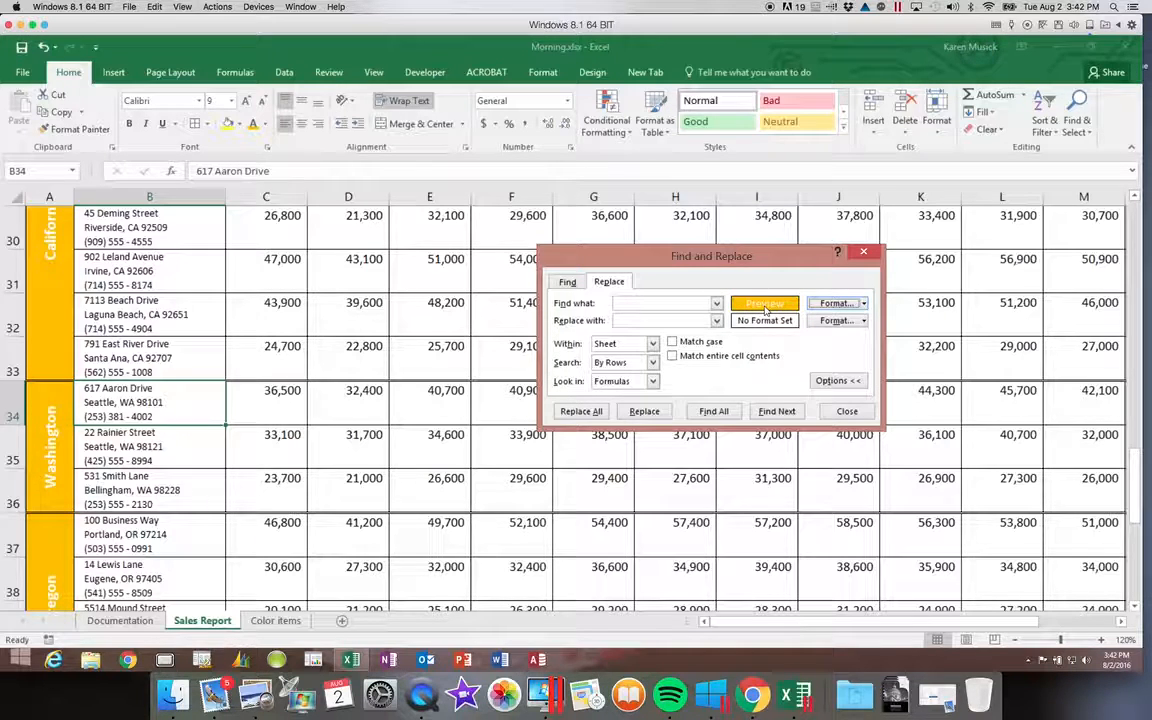
Set the replacement format to a gold fill with a standard green font, and replace all matching cells on the sheet.
click(864, 321)
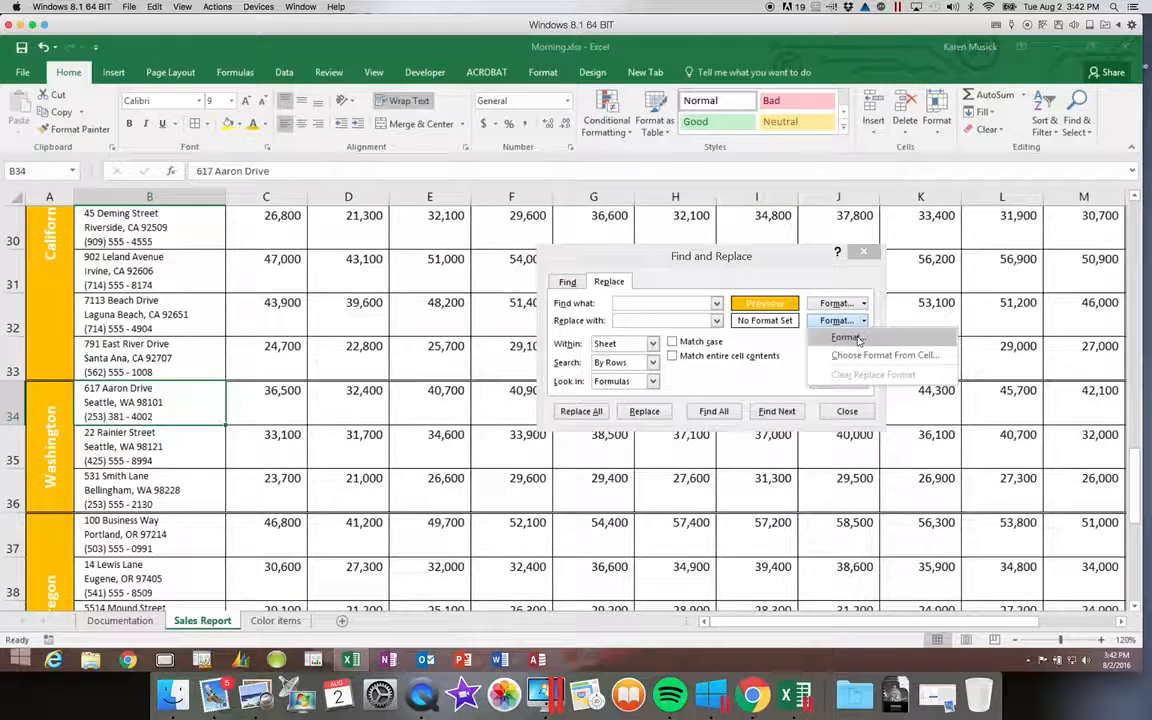
click(859, 339)
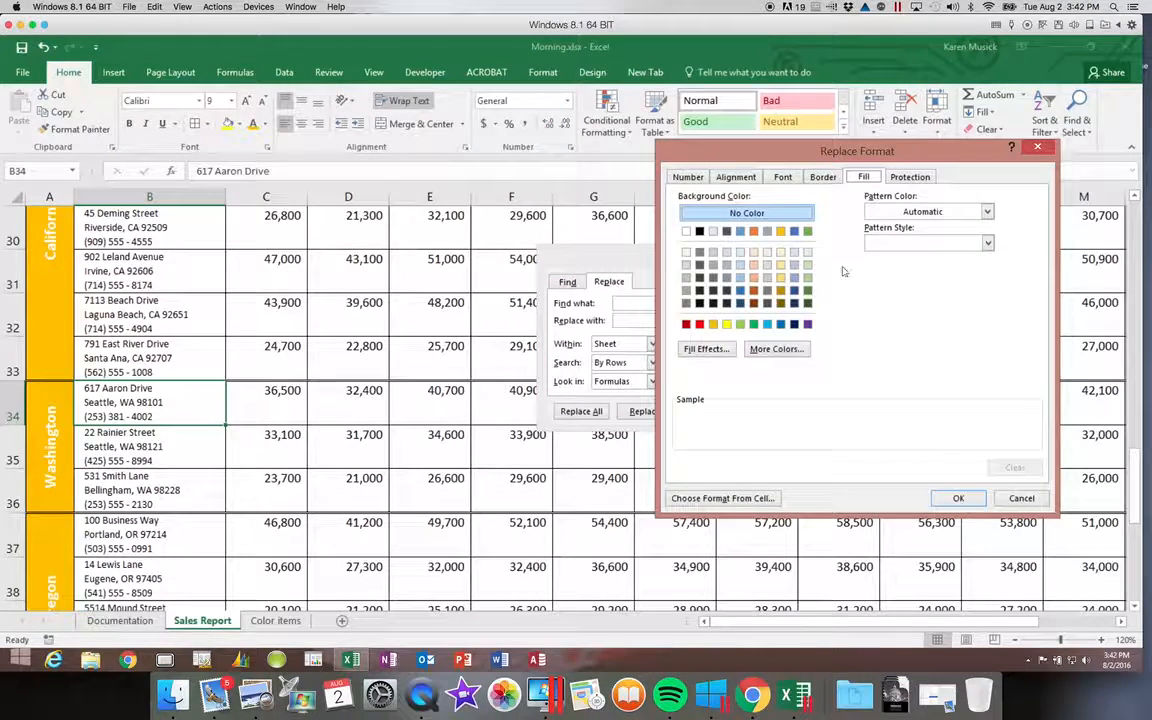
click(781, 232)
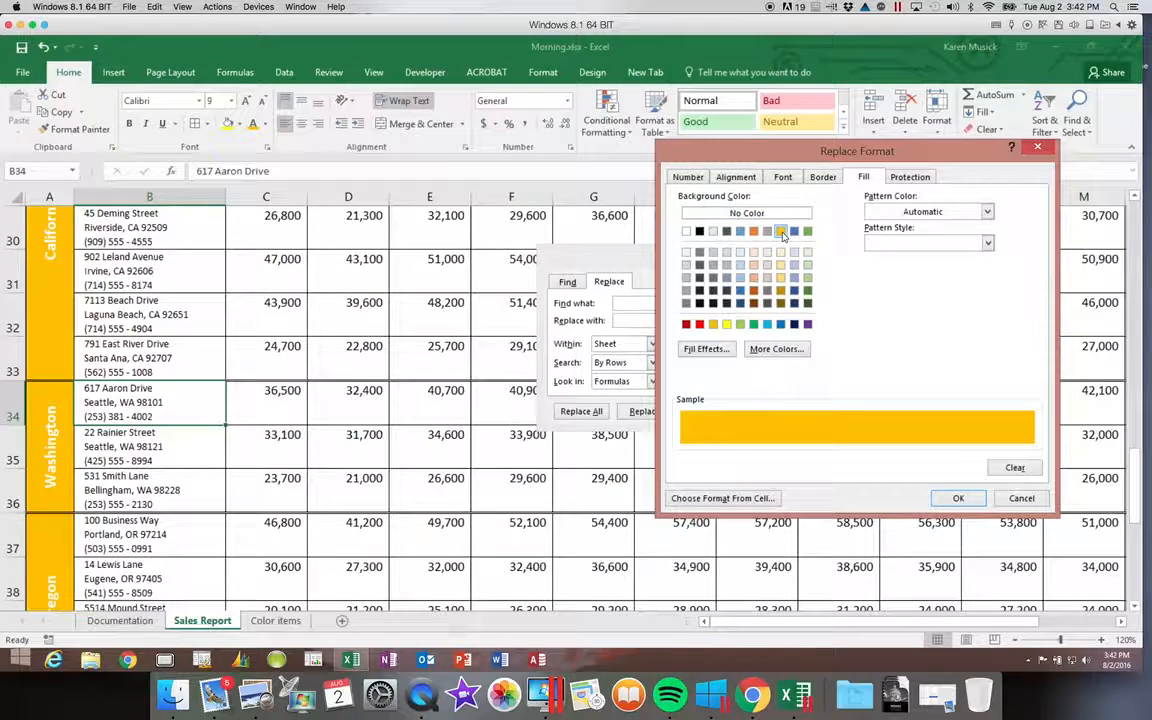
click(785, 178)
click(956, 301)
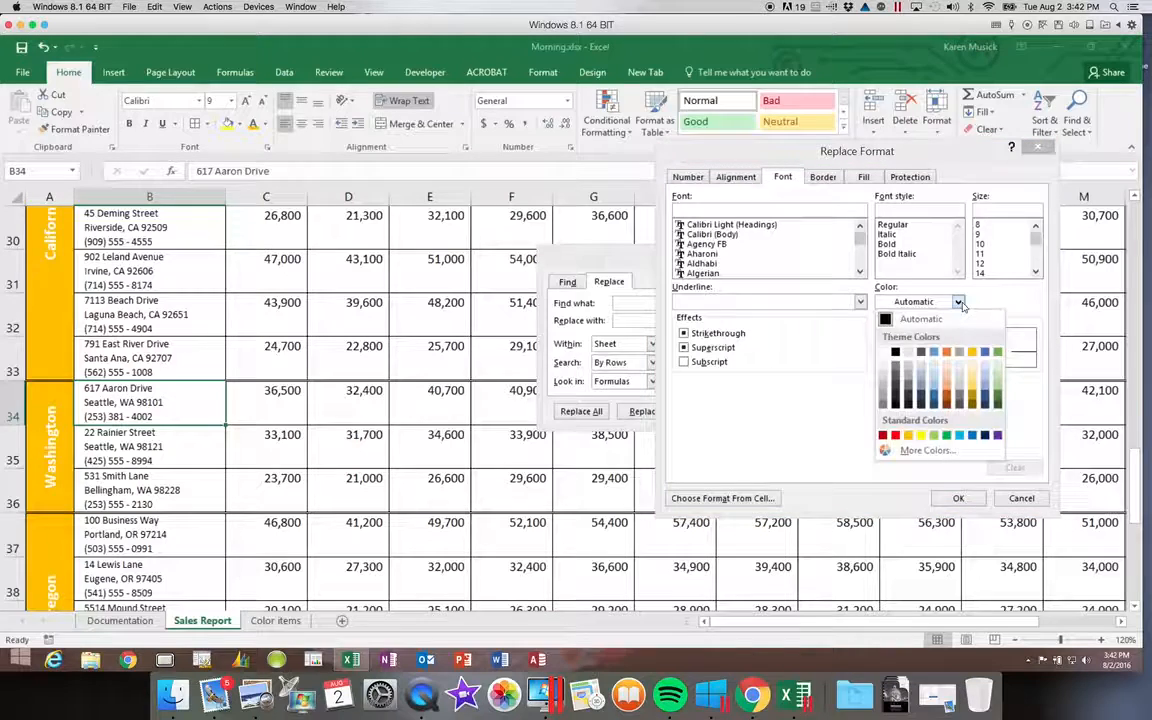
click(946, 435)
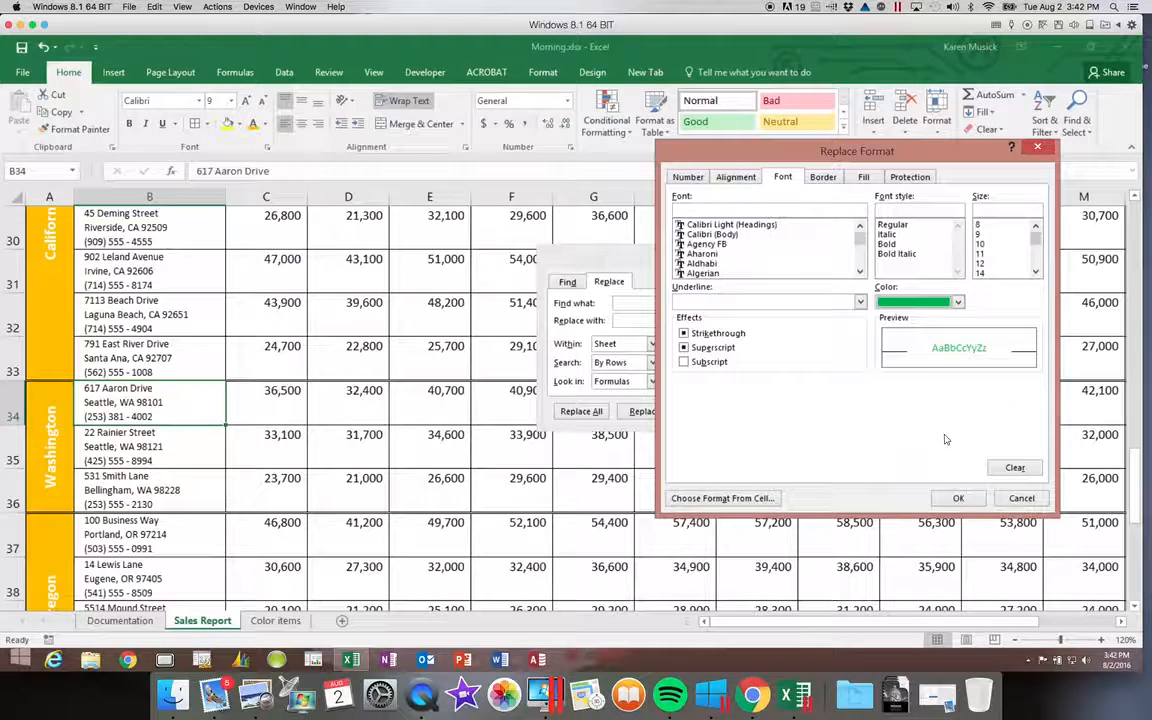
click(958, 499)
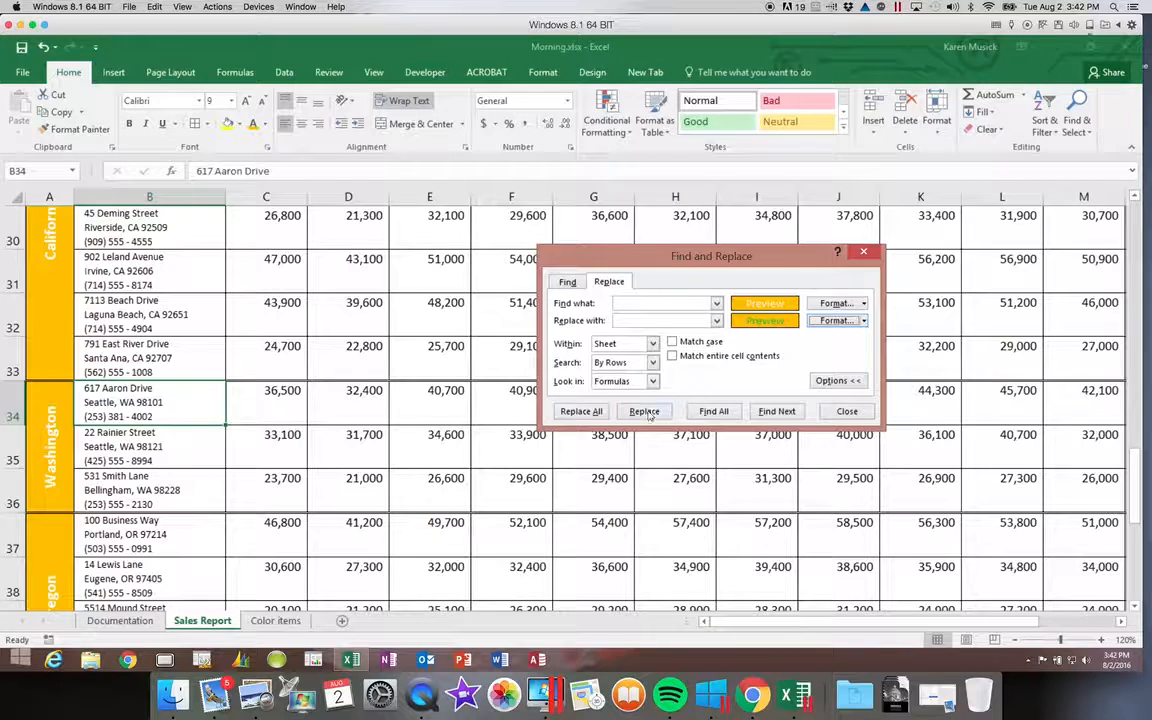
click(581, 411)
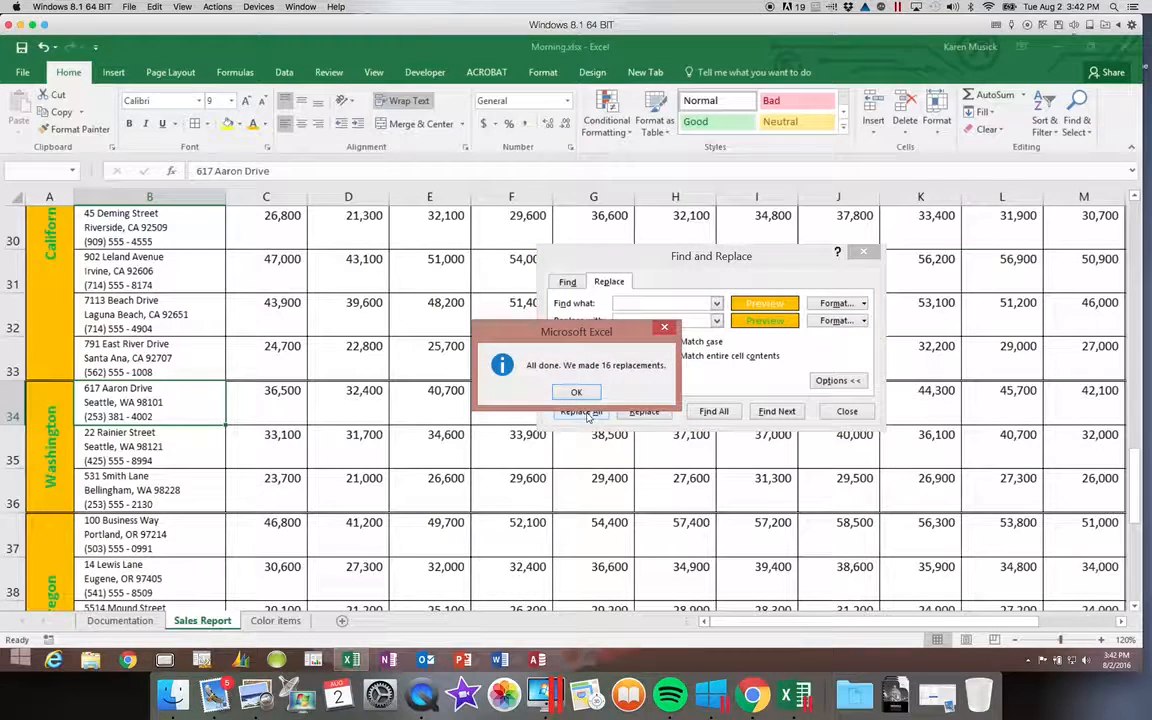
click(576, 392)
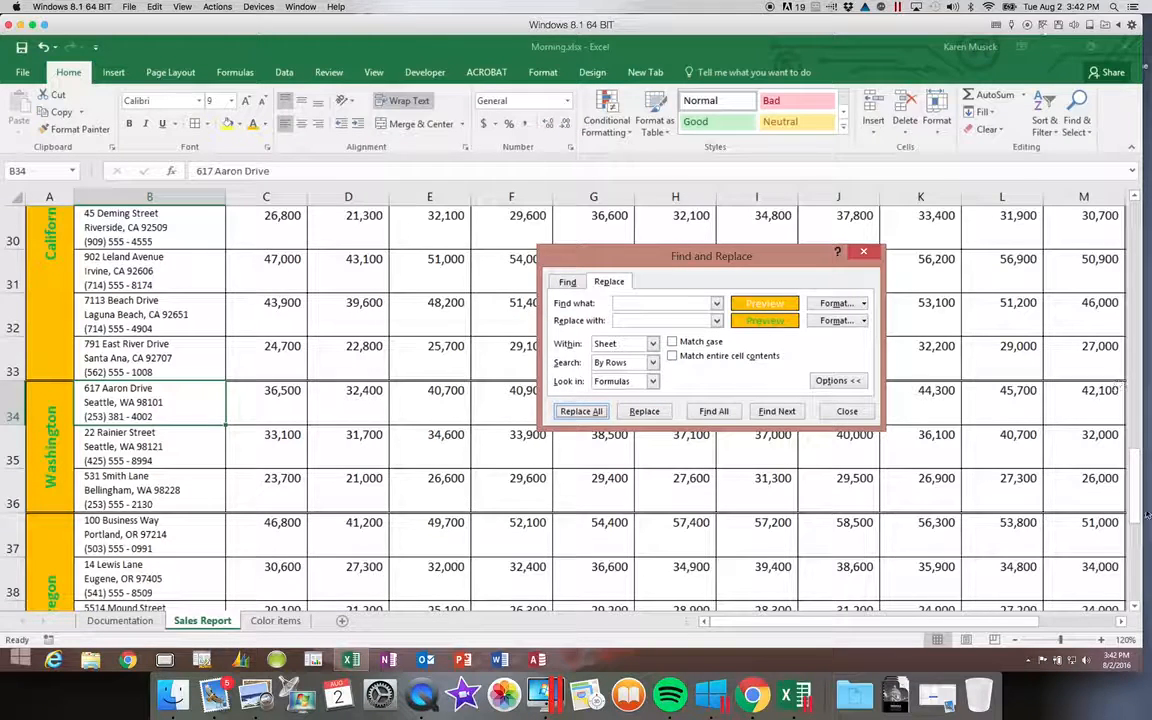
Change the background fill in the format to find to standard green, keeping the white font color.
drag(1136, 505, 1126, 386)
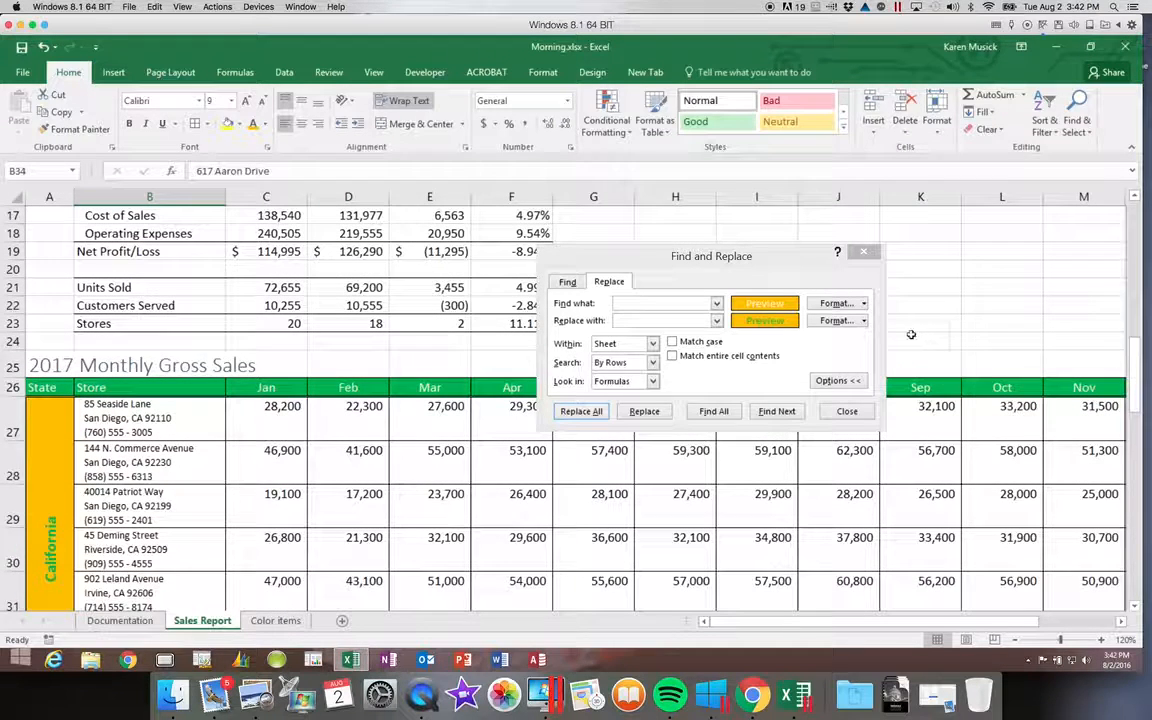
click(864, 304)
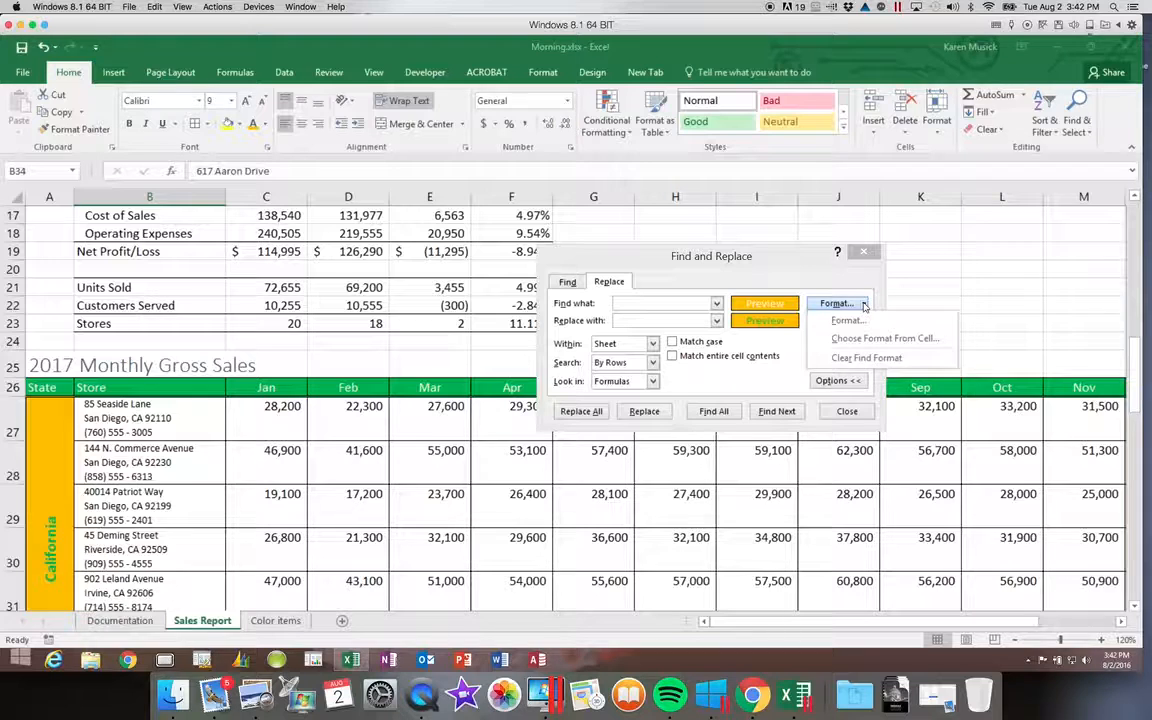
click(860, 322)
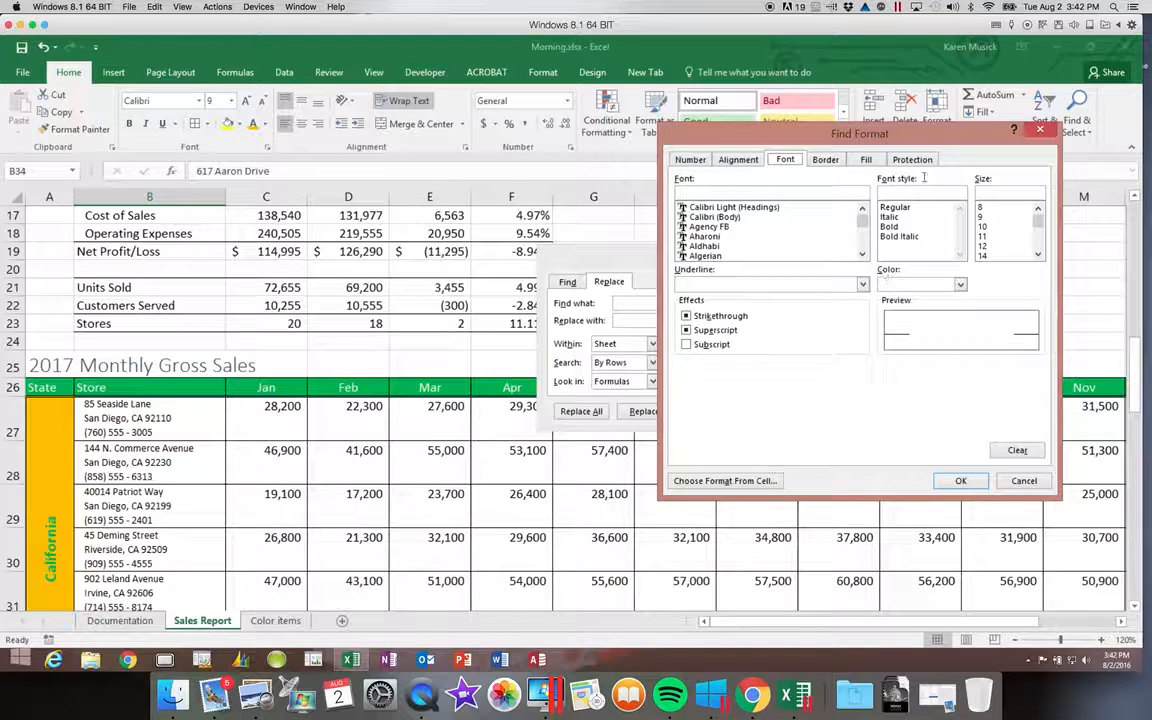
click(869, 160)
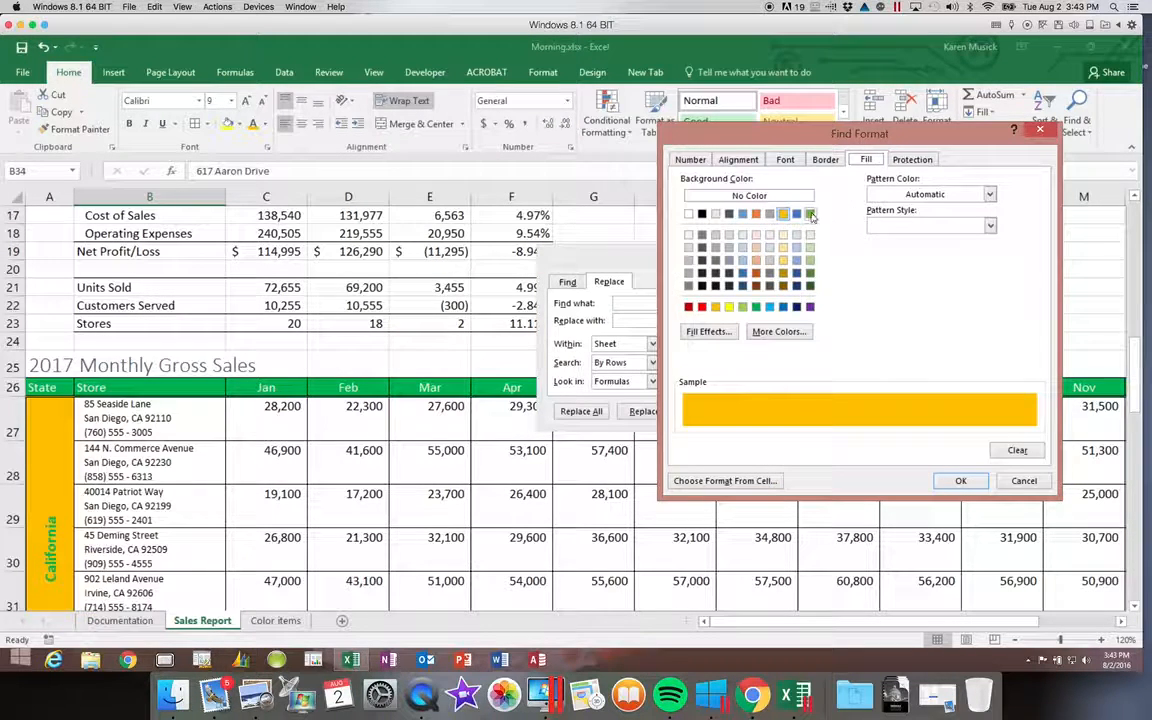
click(756, 307)
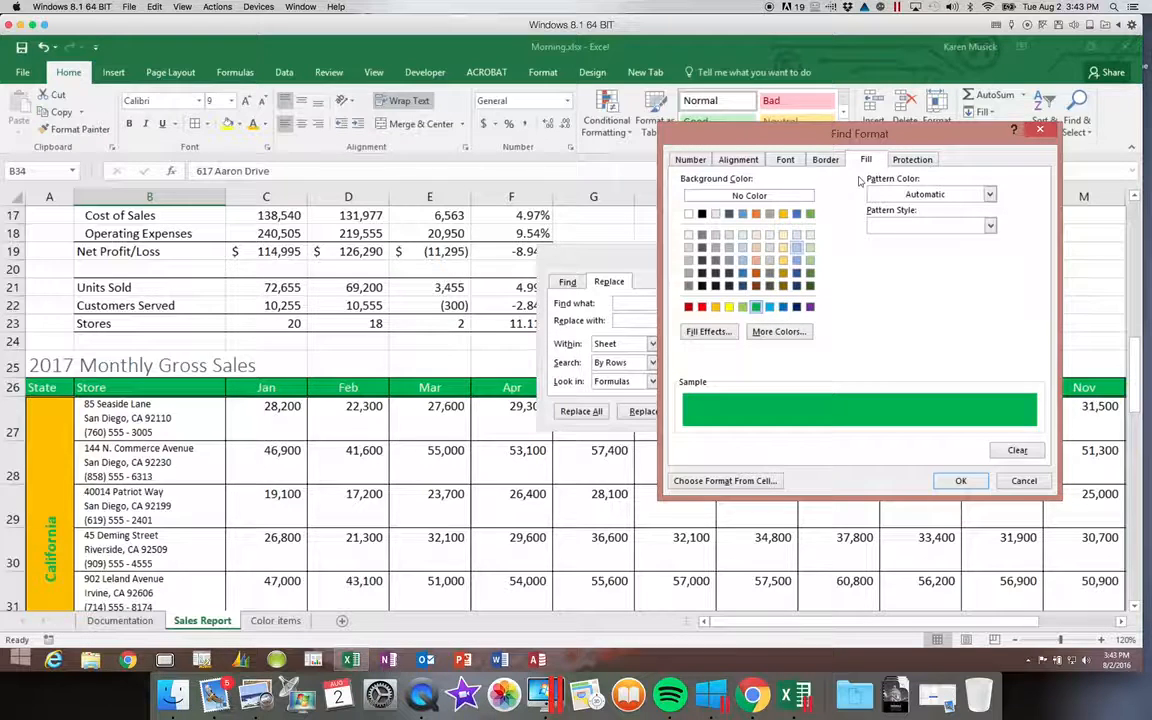
click(790, 161)
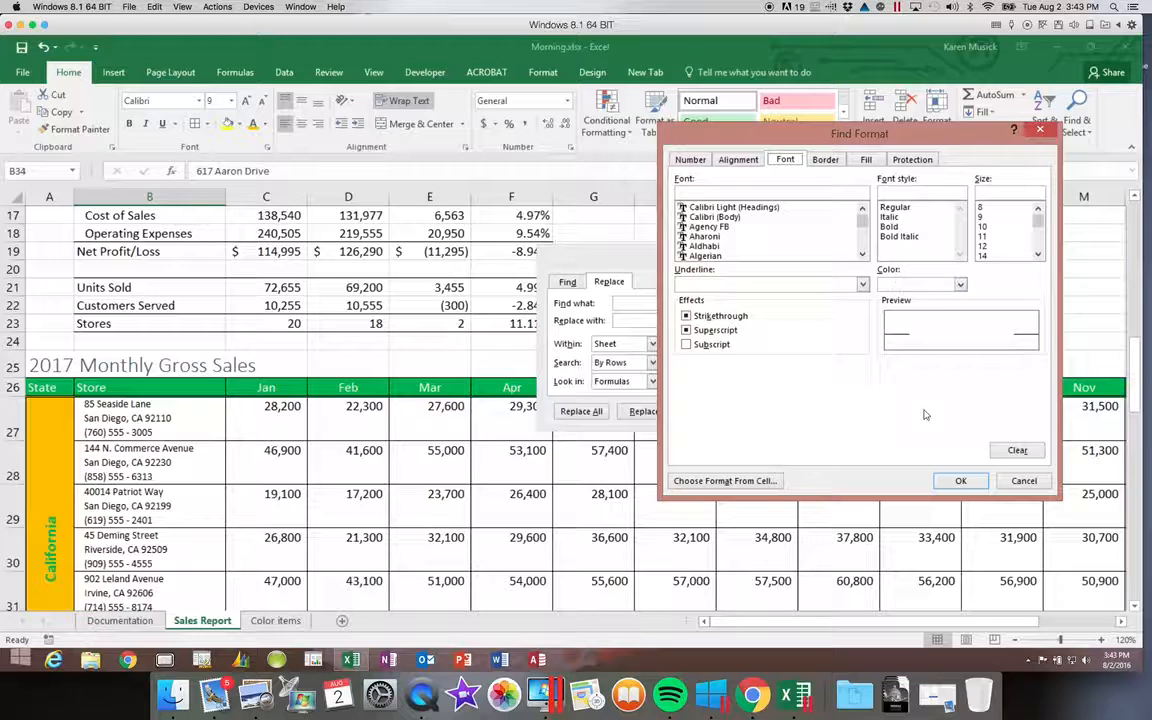
click(955, 479)
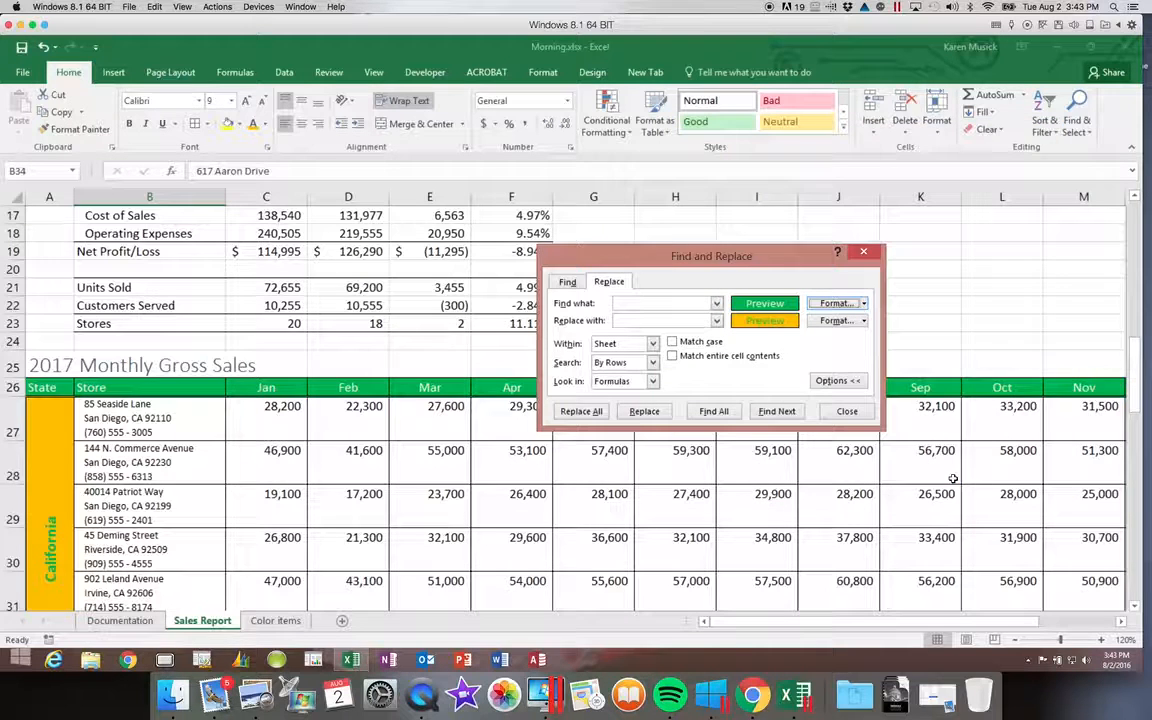
Set the replacement format to a gold font on a standard green fill, and replace all matching cells on the sheet.
click(864, 321)
click(846, 337)
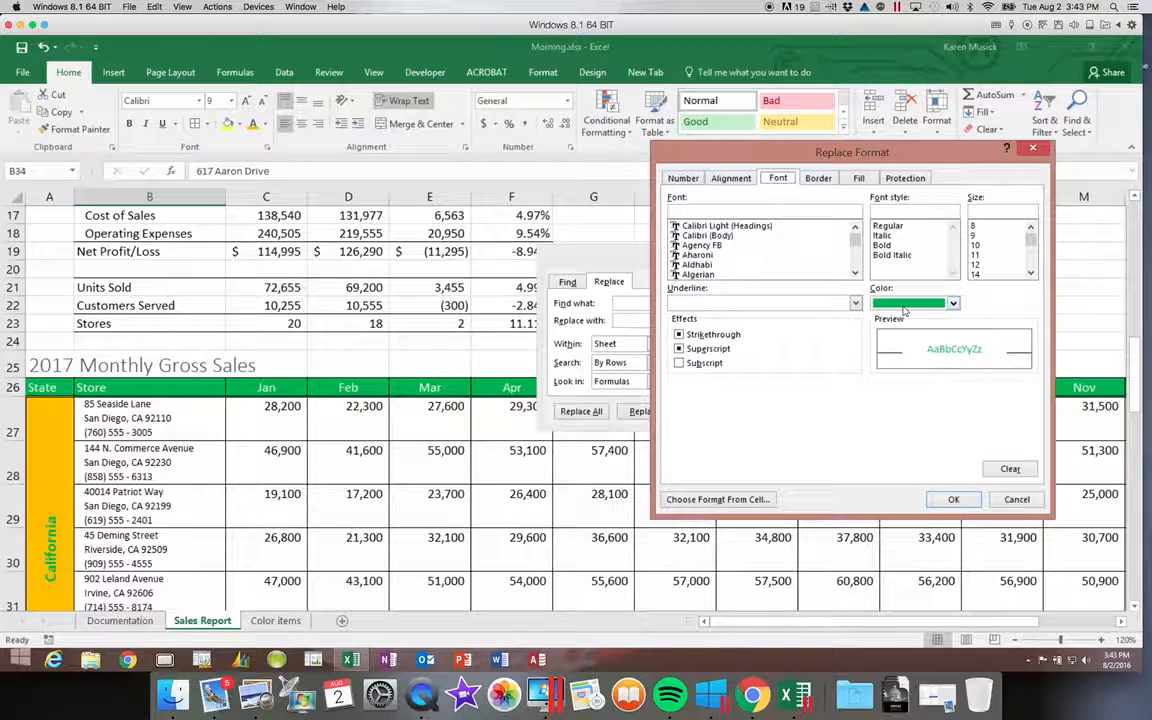
click(953, 303)
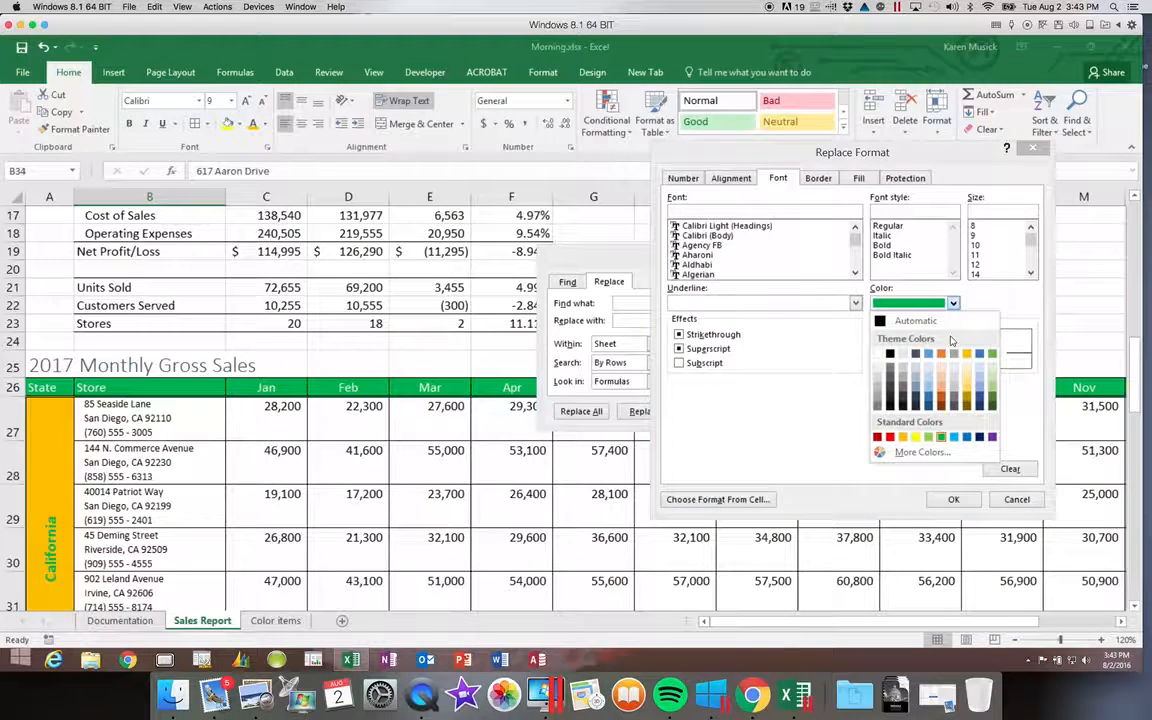
click(966, 354)
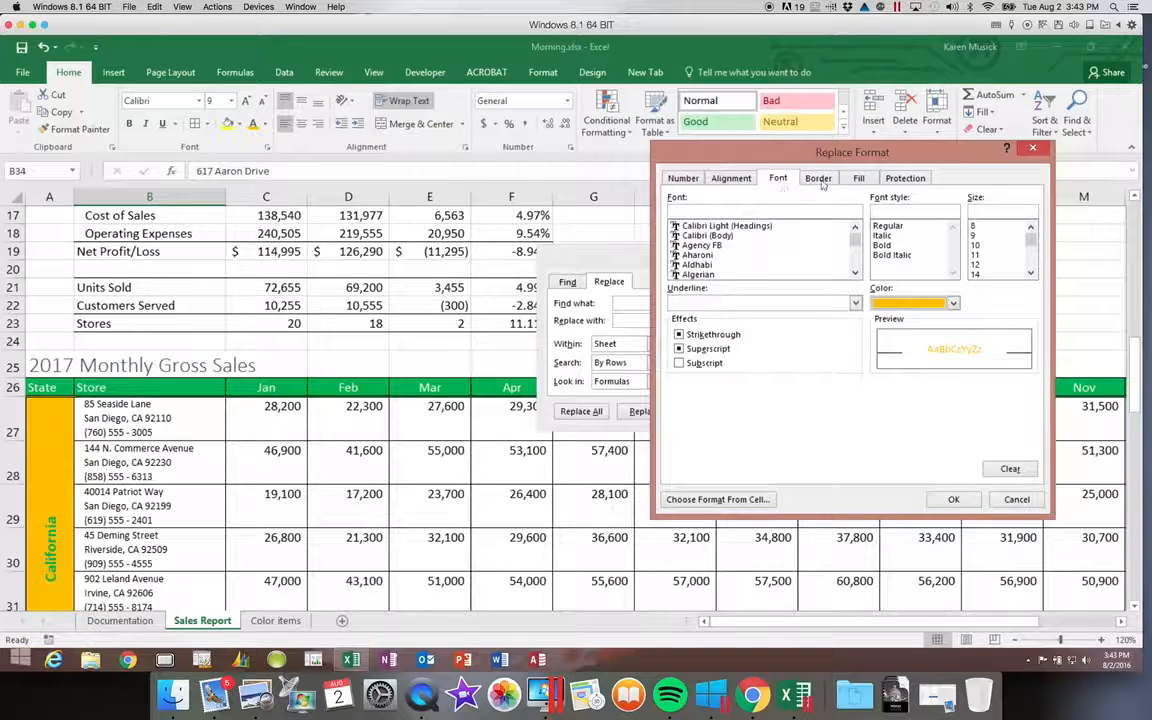
click(866, 177)
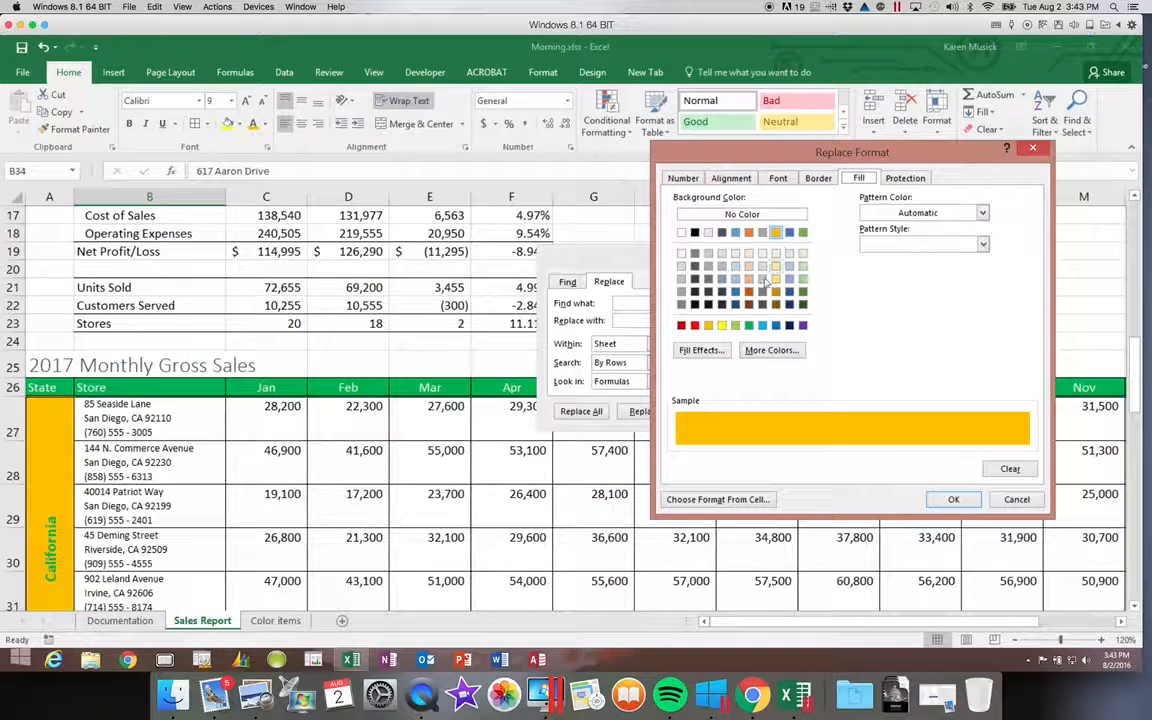
click(749, 326)
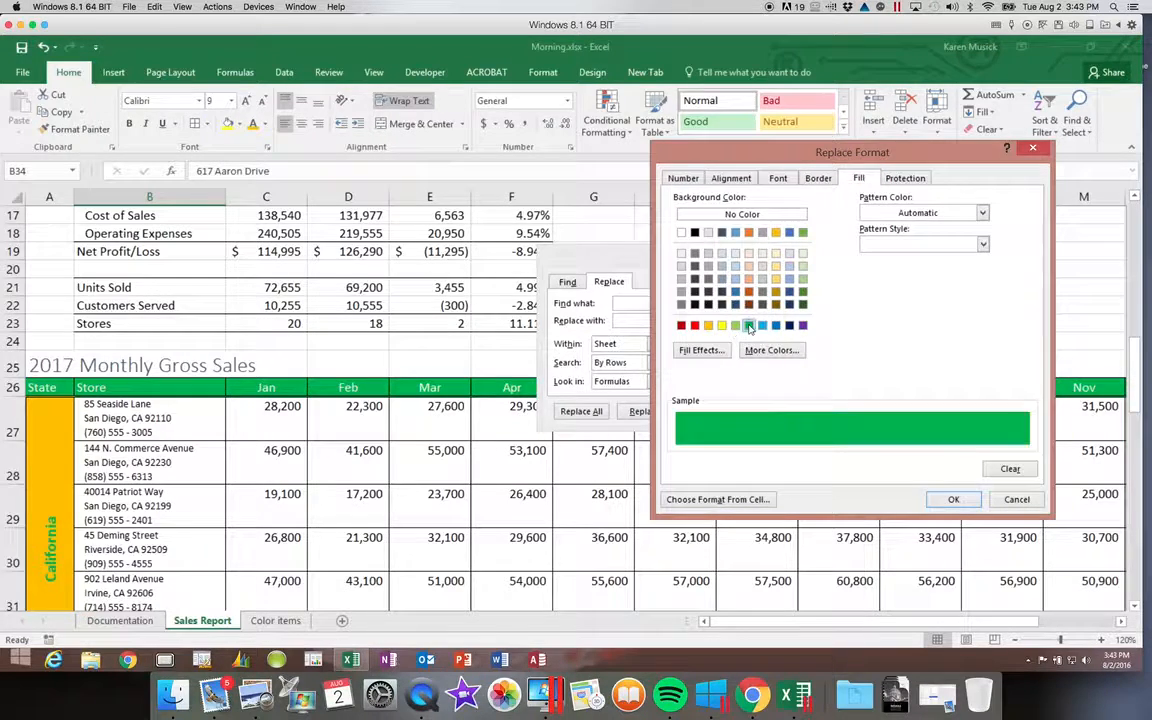
click(953, 501)
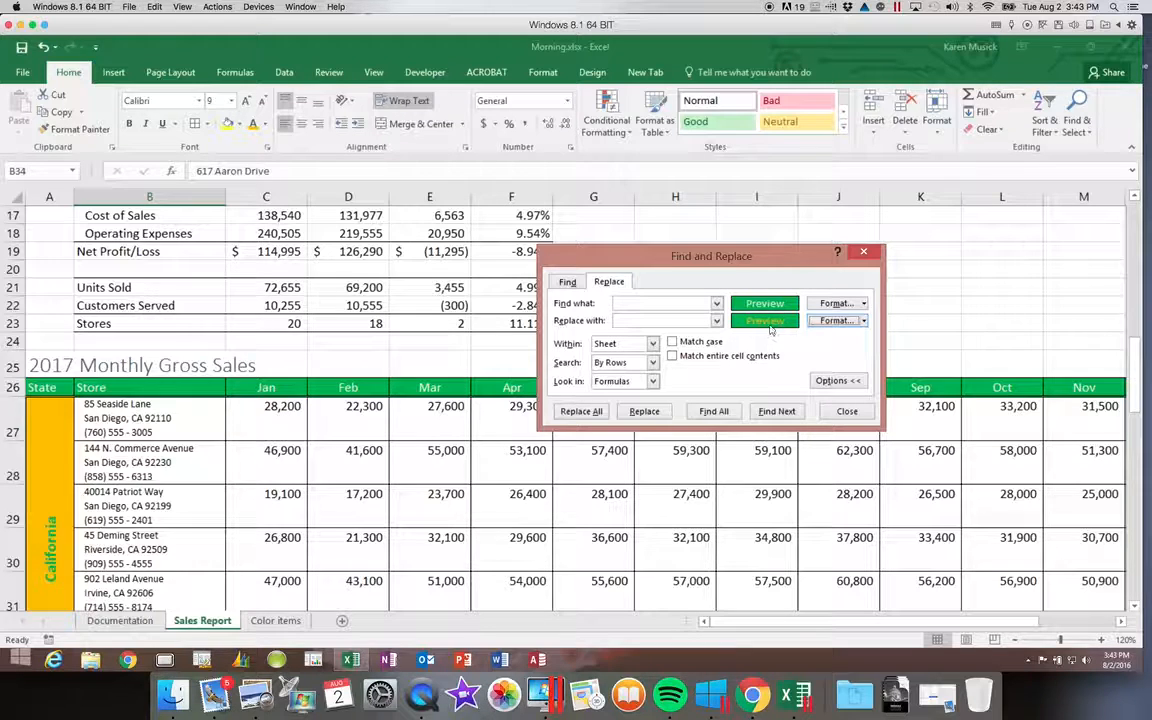
click(581, 411)
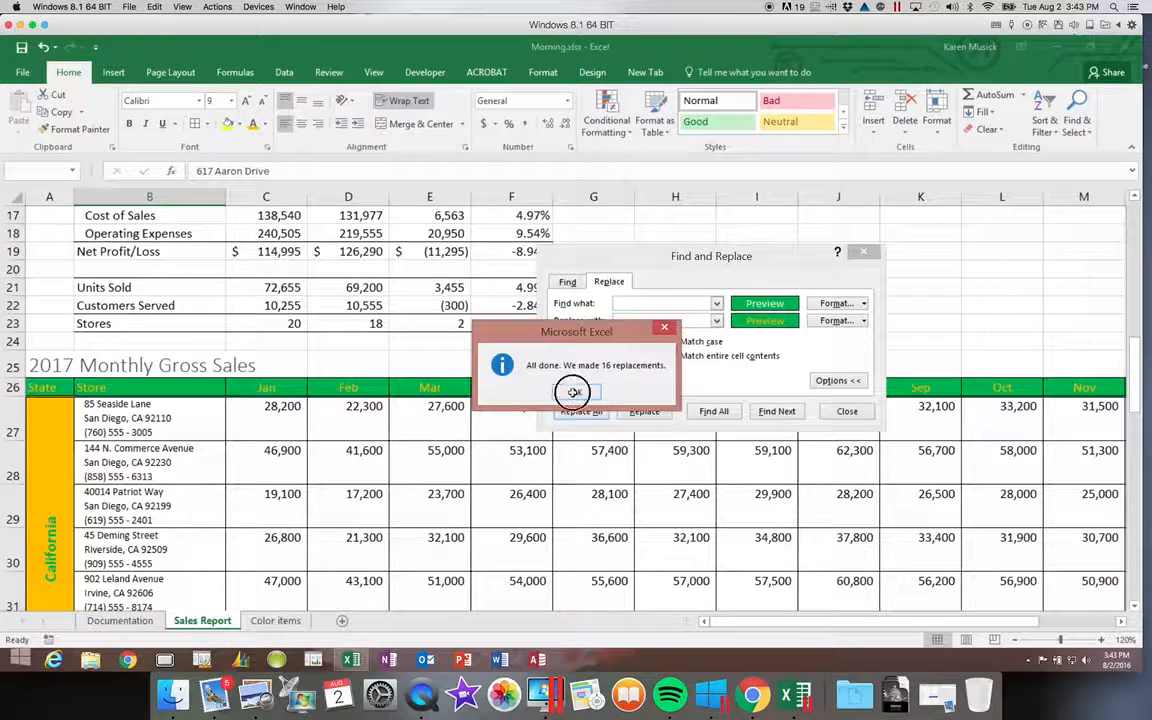
click(573, 392)
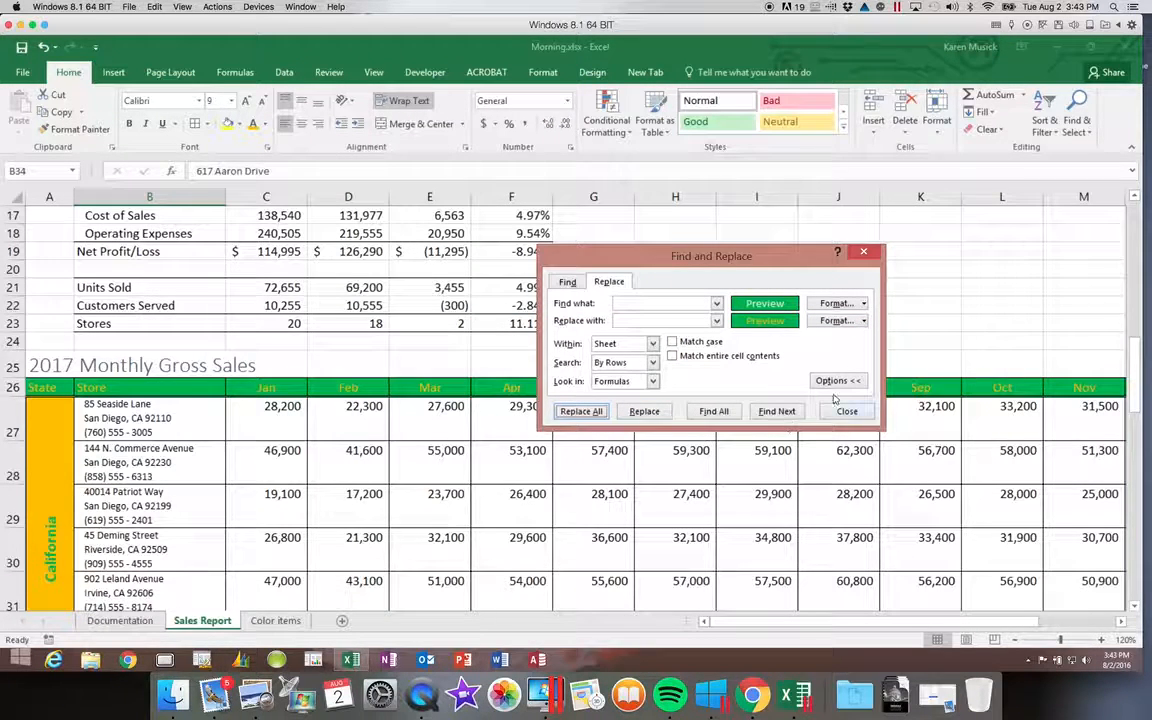
Change the font color in the format to find to theme gold, keeping the standard green fill.
click(863, 303)
click(848, 320)
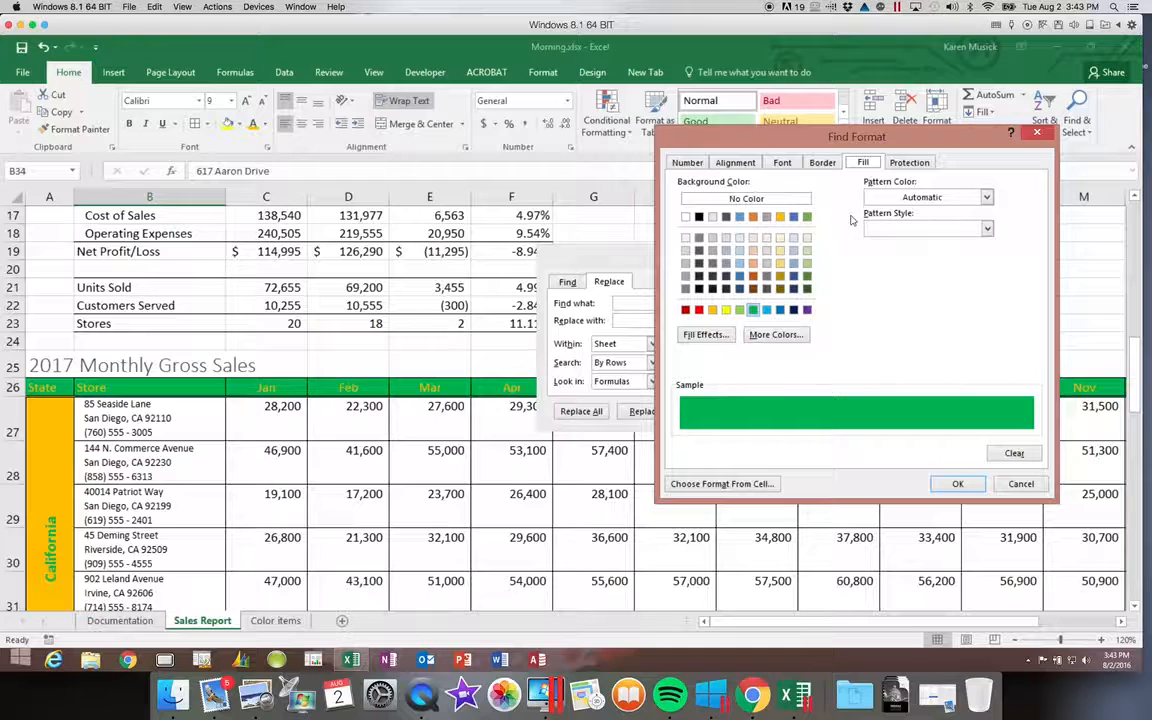
click(781, 162)
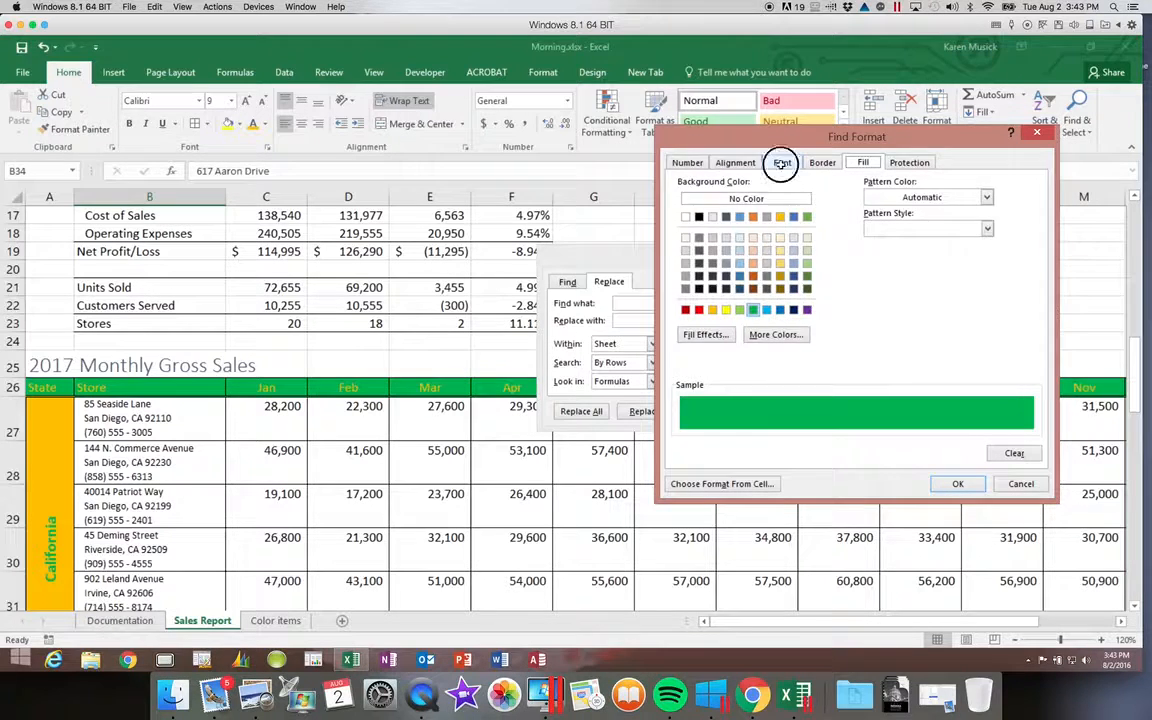
click(955, 288)
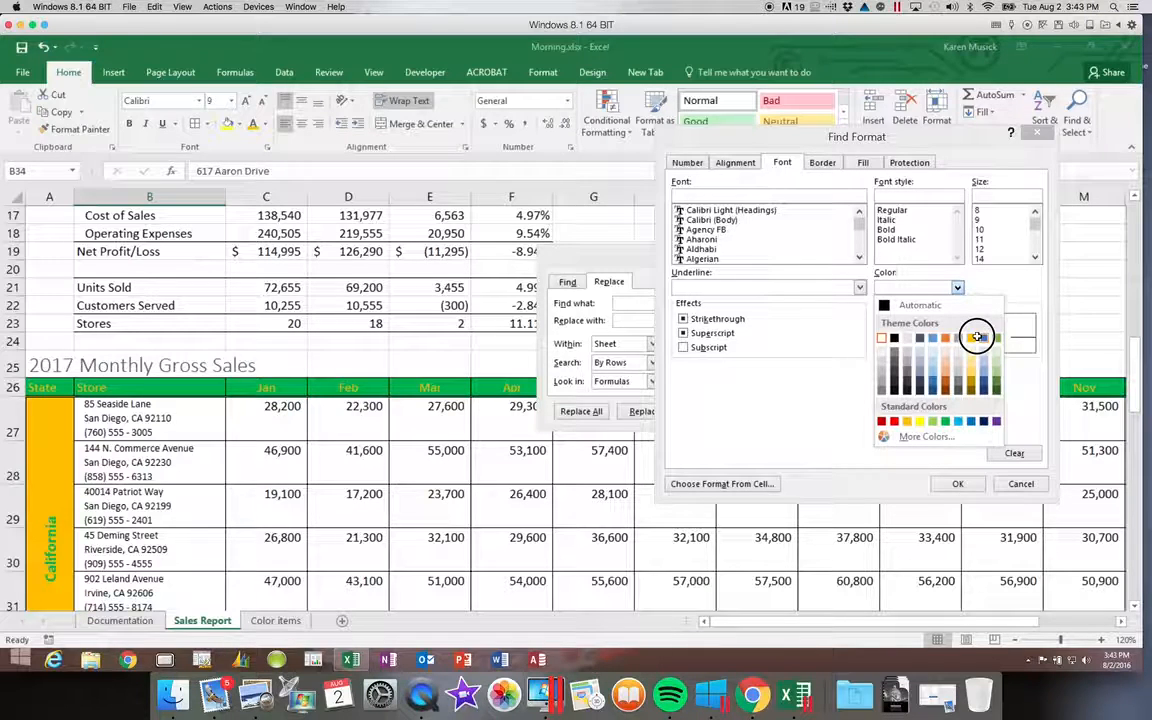
click(970, 338)
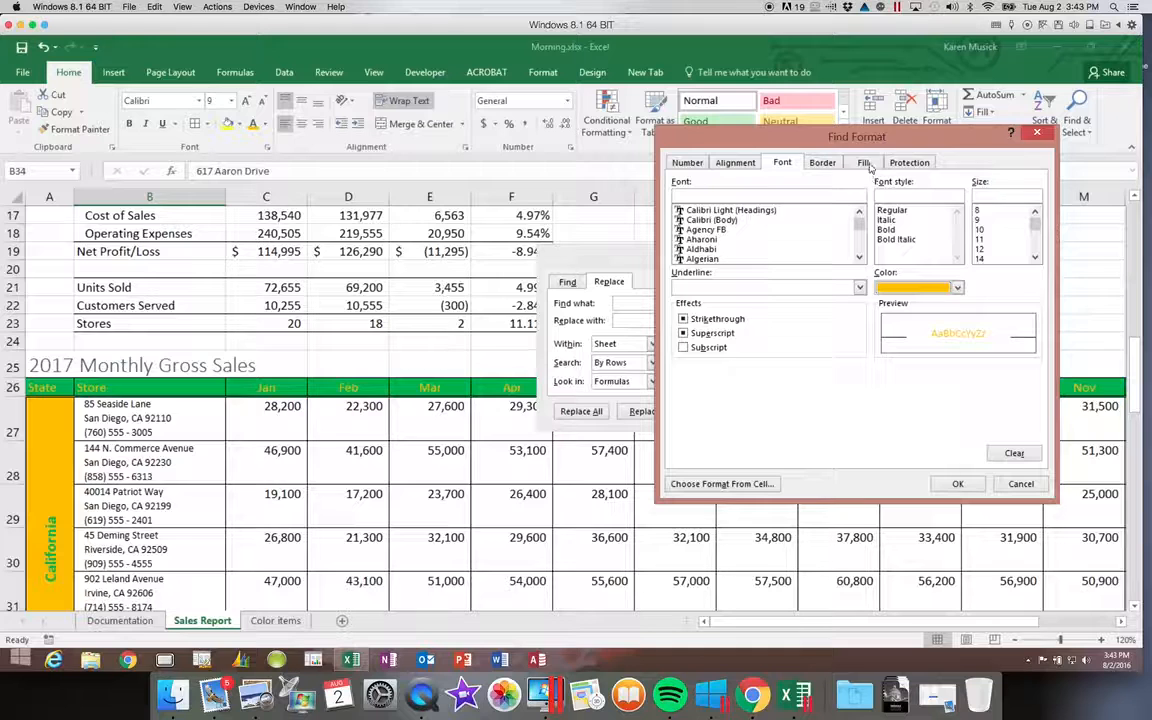
click(957, 485)
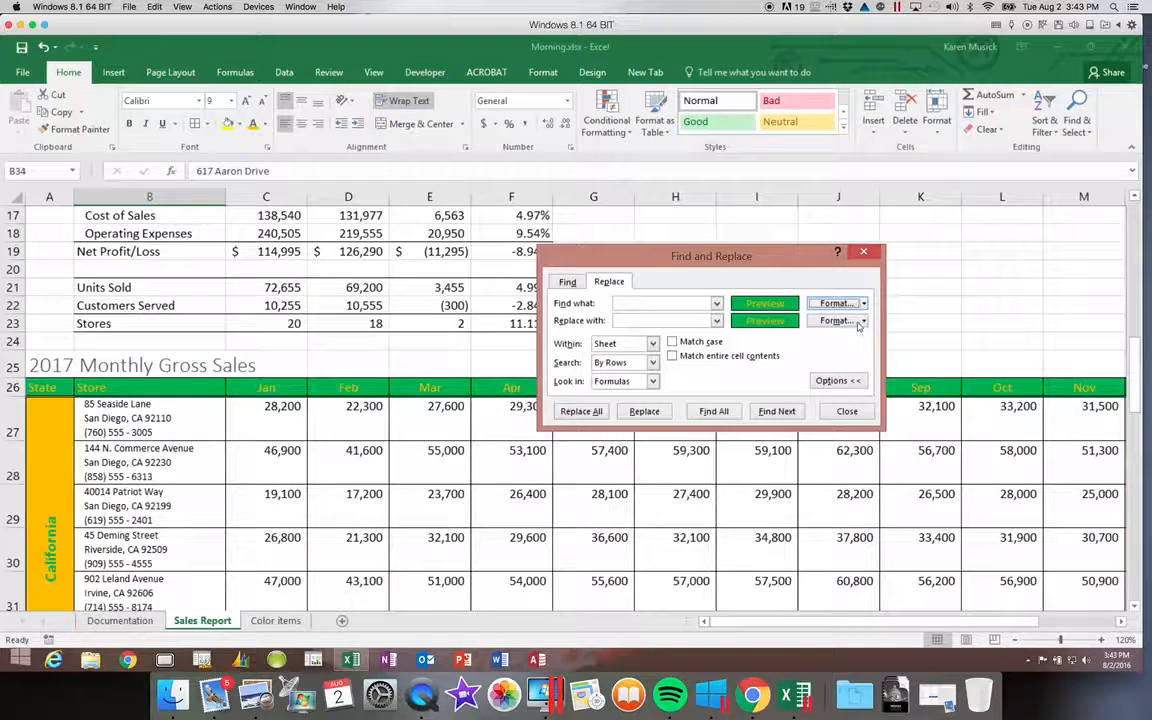
Add the bold font style to the replacement format and replace all matching cells on the sheet.
click(863, 320)
click(863, 340)
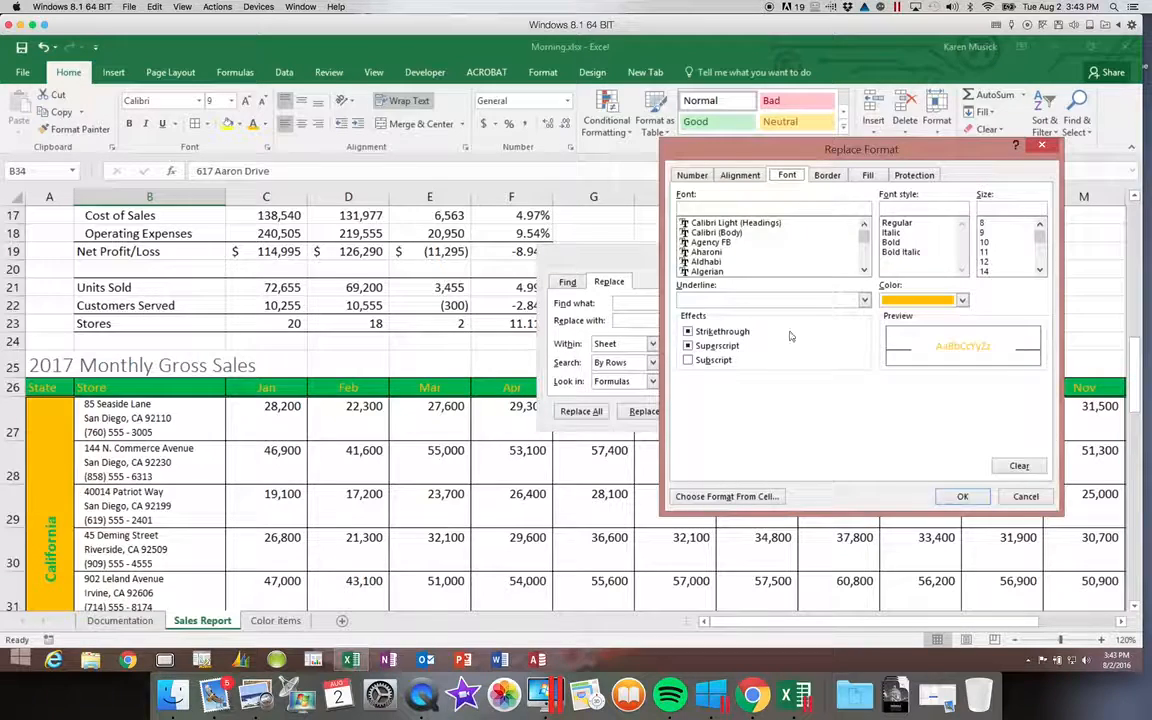
click(887, 243)
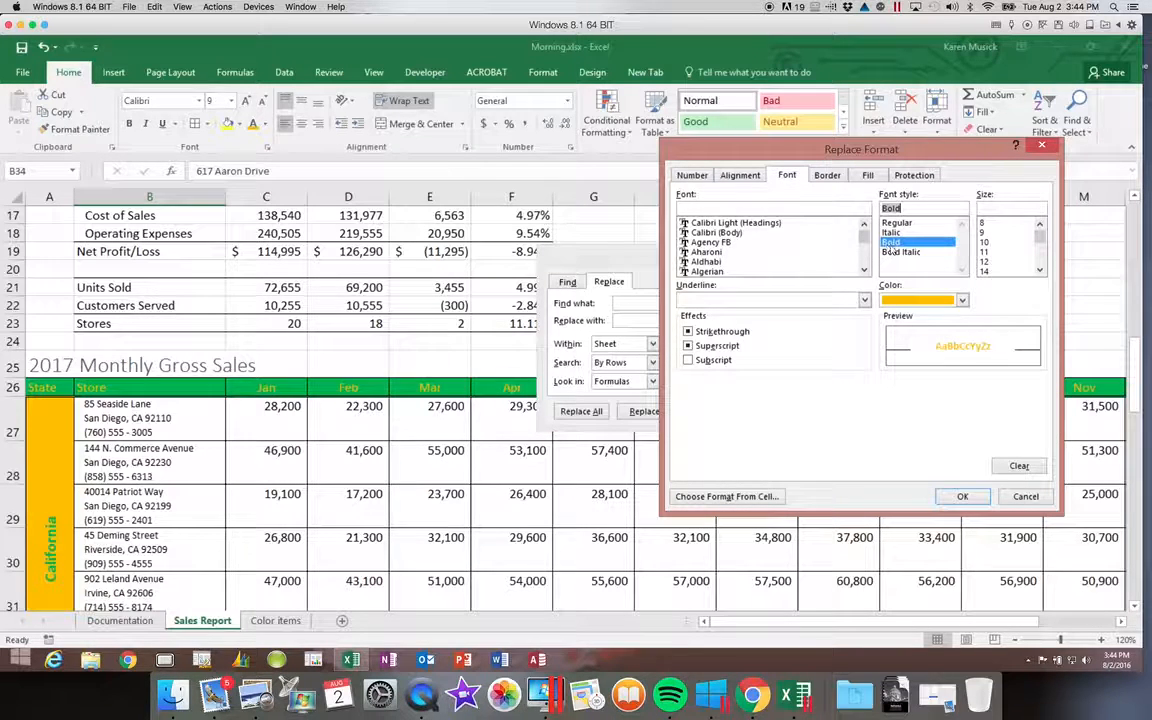
click(961, 497)
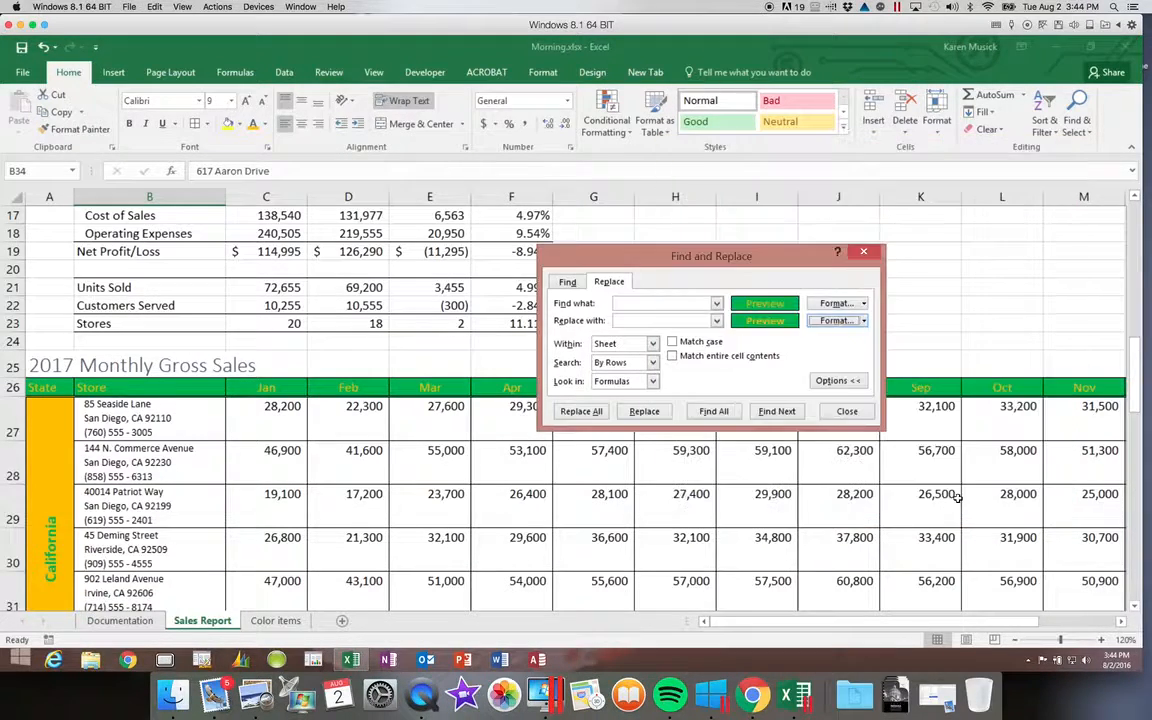
click(581, 411)
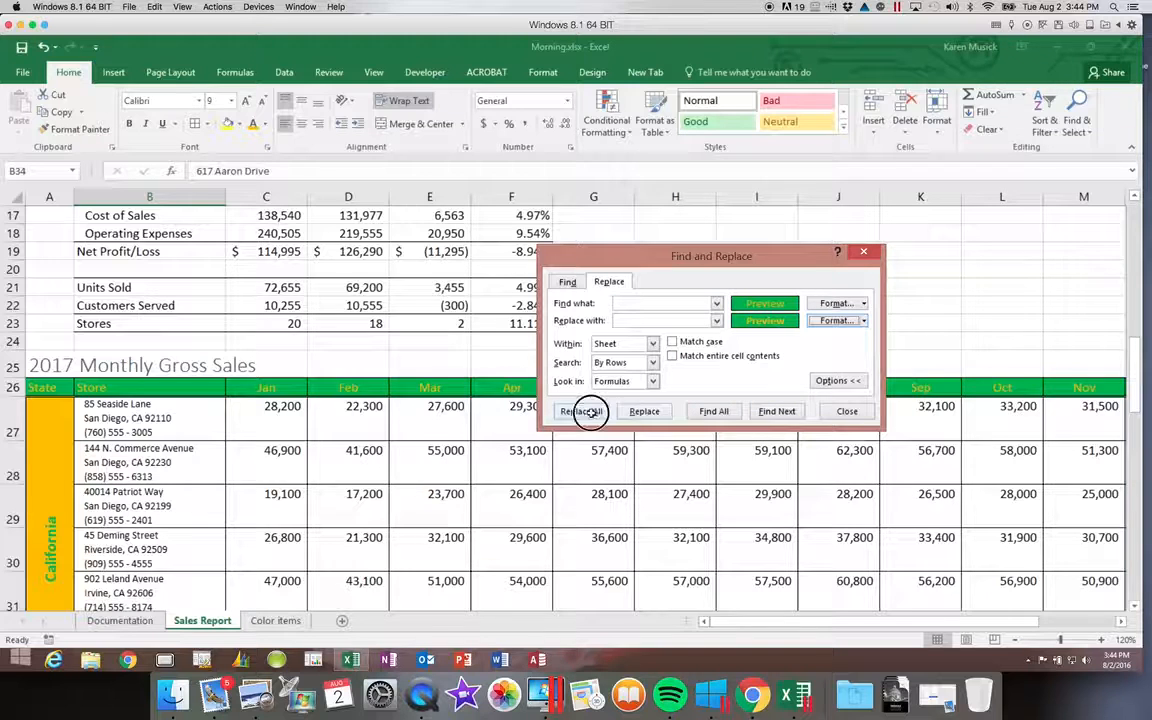
key(Return)
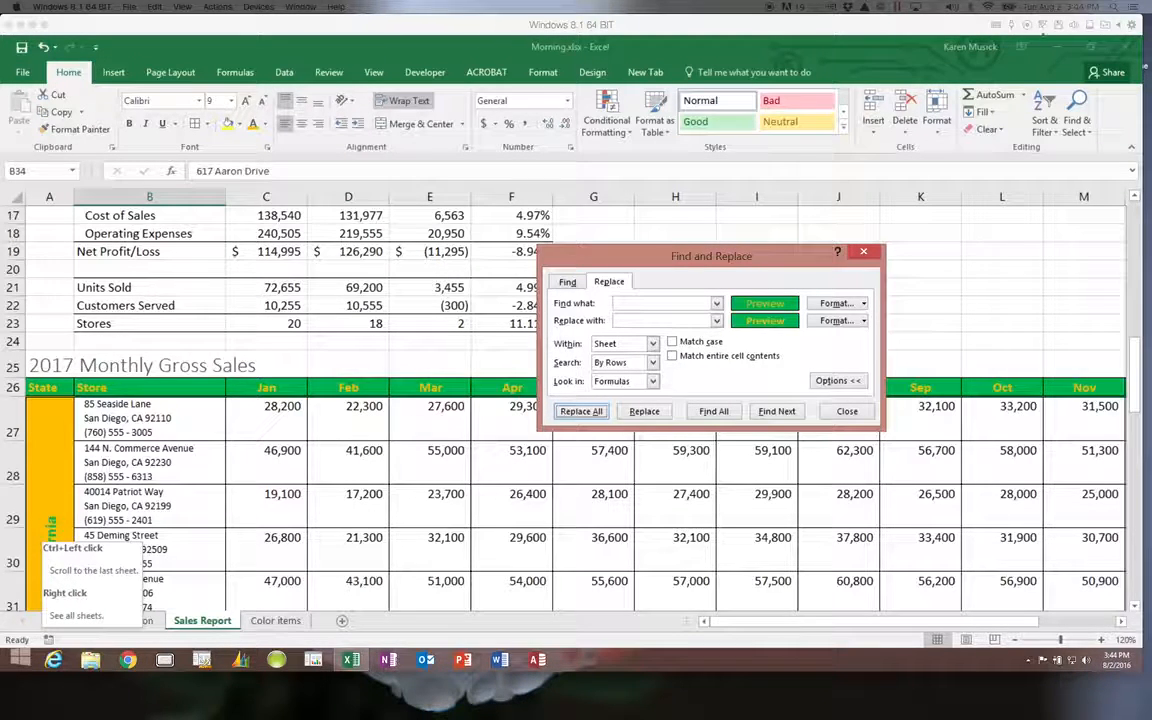
Clear both the find format and the replacement format, and close Find and Replace.
click(865, 303)
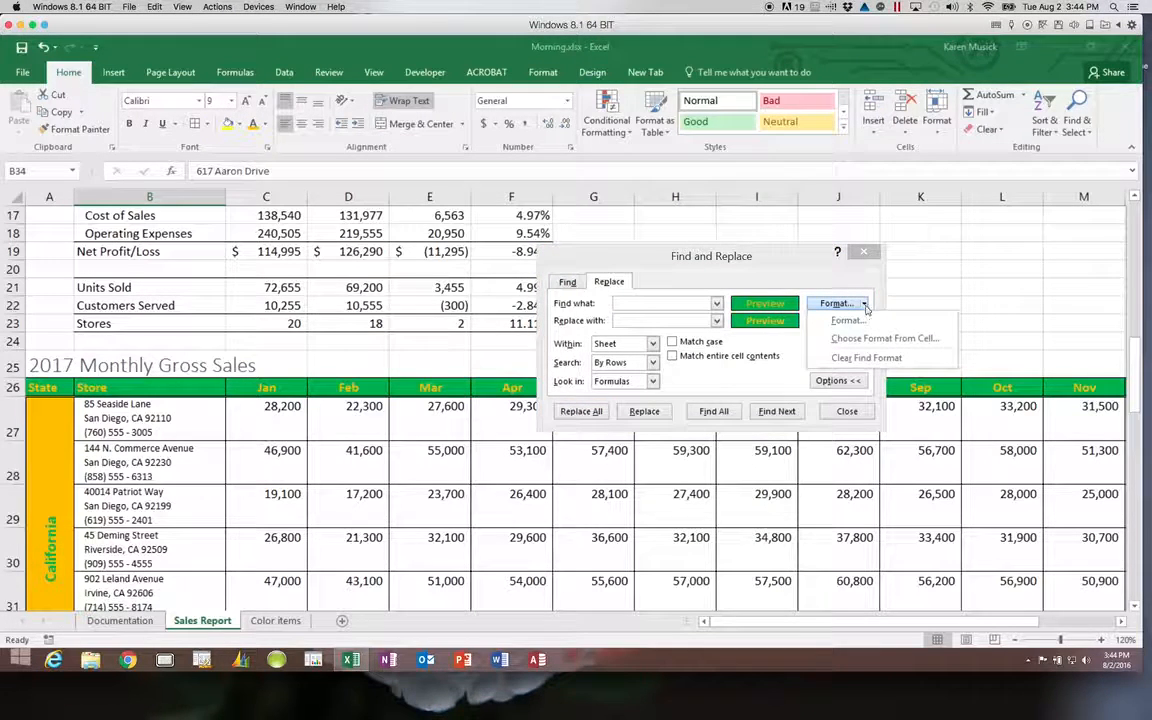
click(868, 358)
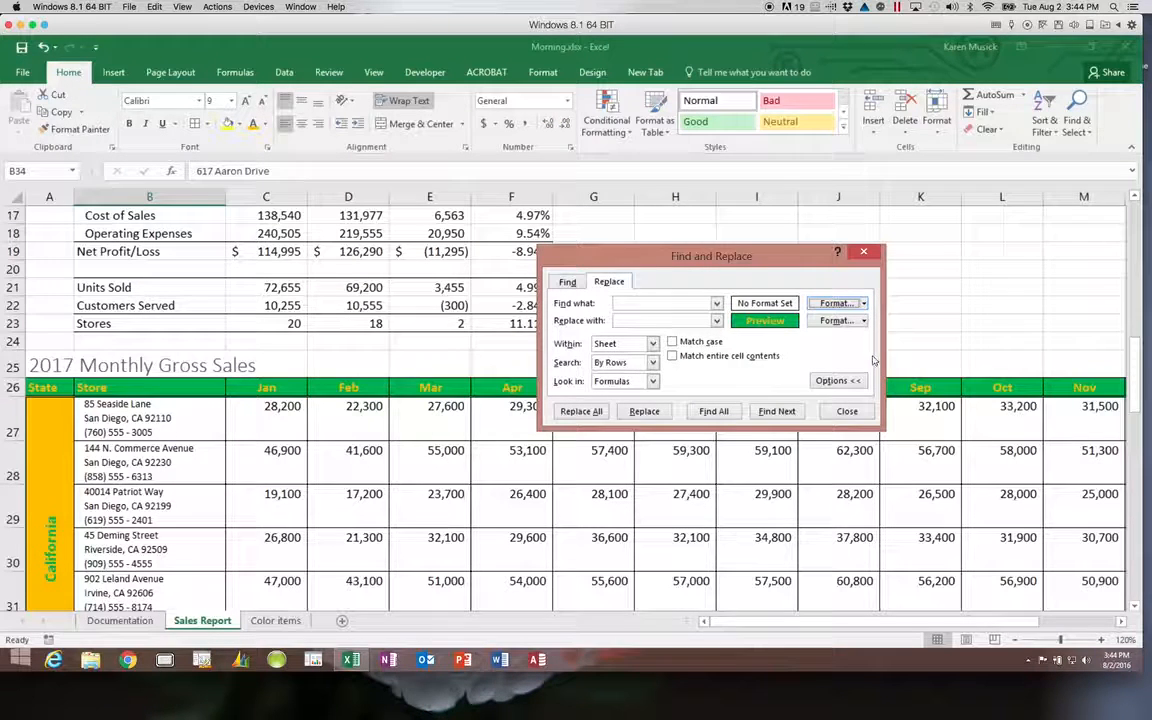
click(864, 320)
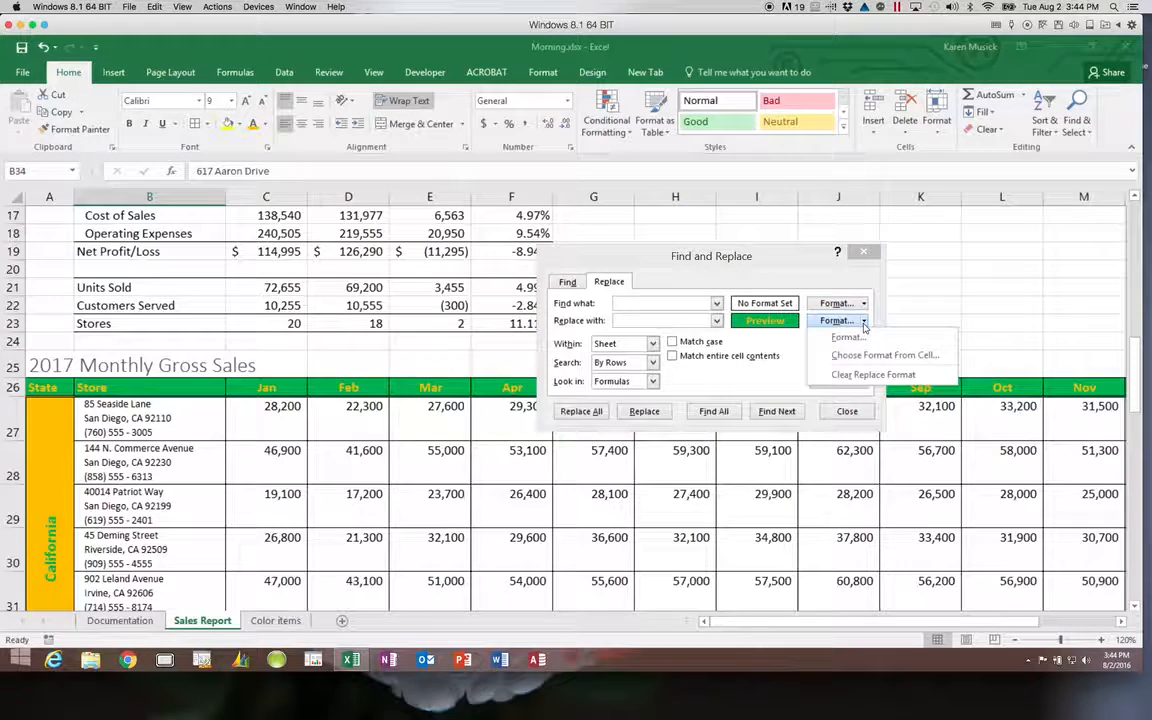
click(866, 374)
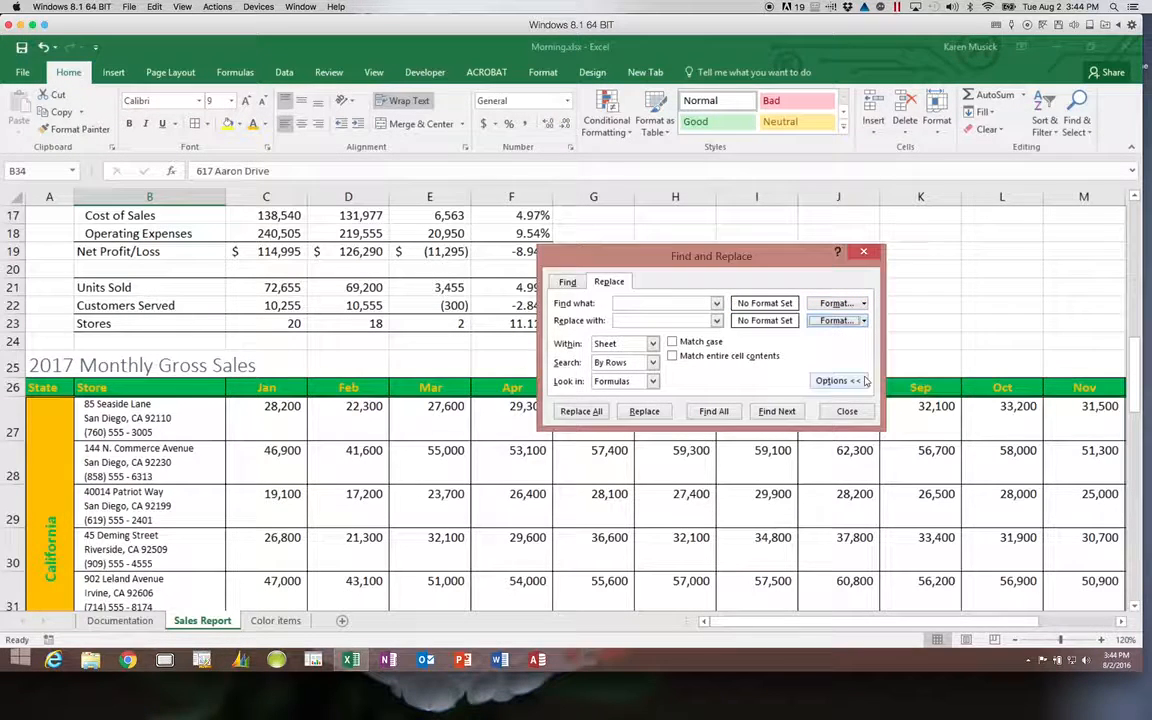
click(825, 413)
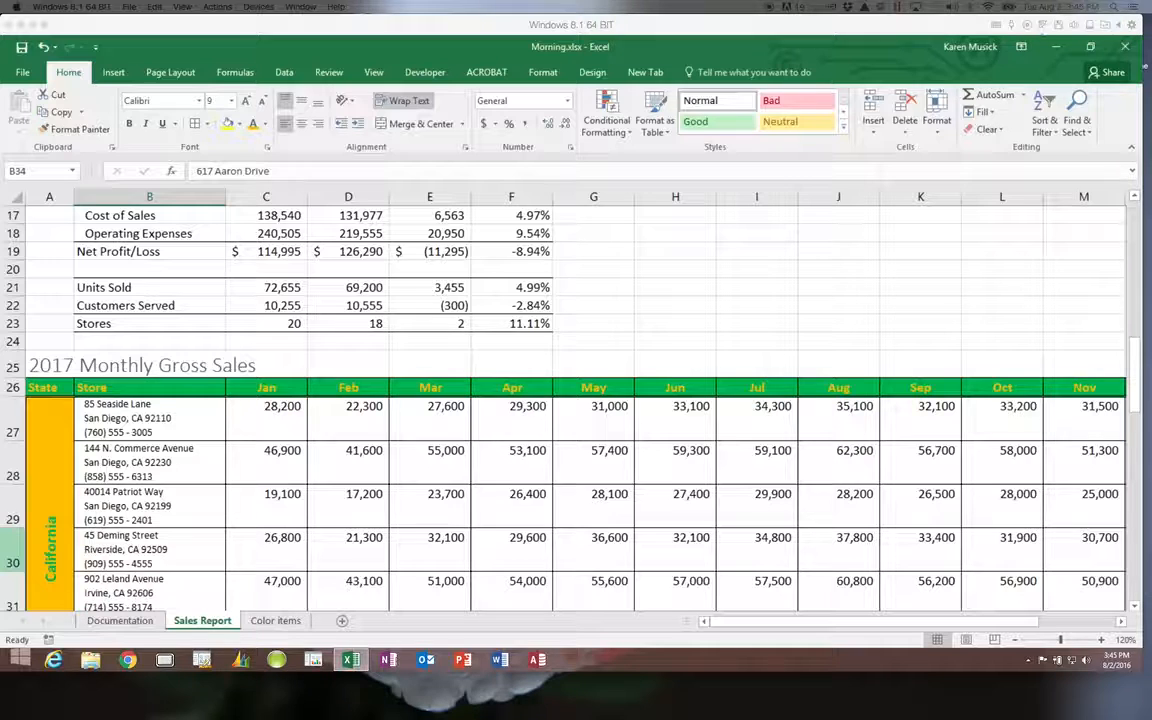
Preview the available document themes on the Sales Report sheet and choose the Office theme.
click(170, 72)
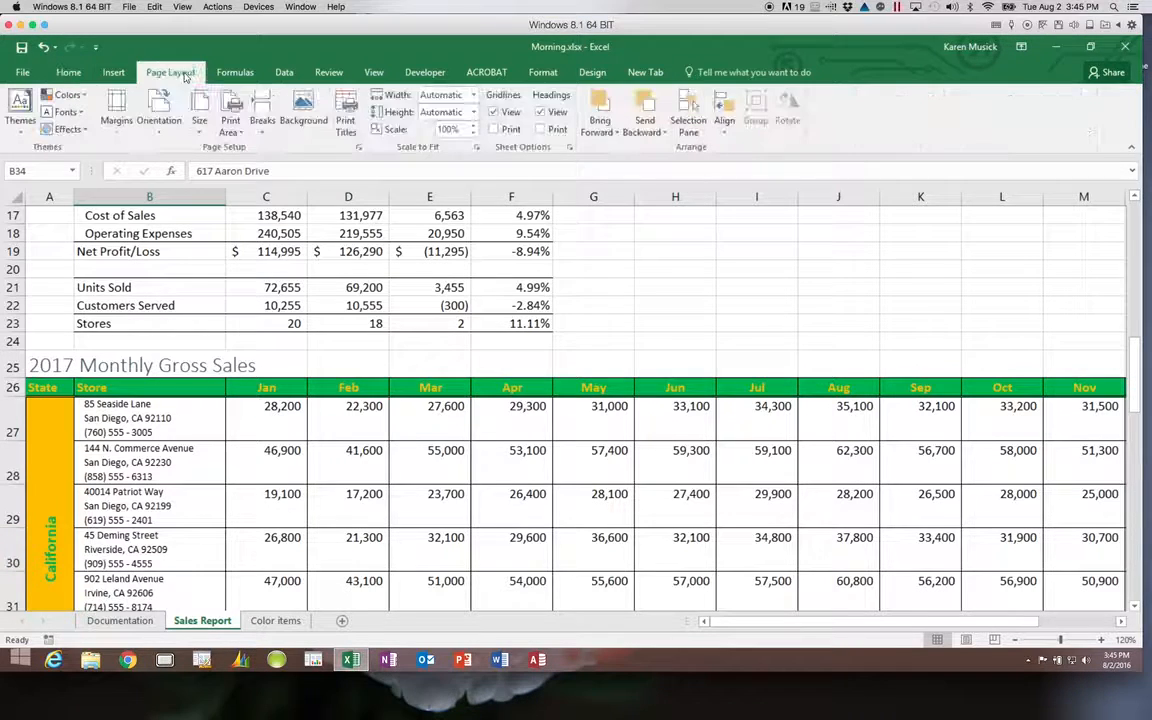
click(27, 133)
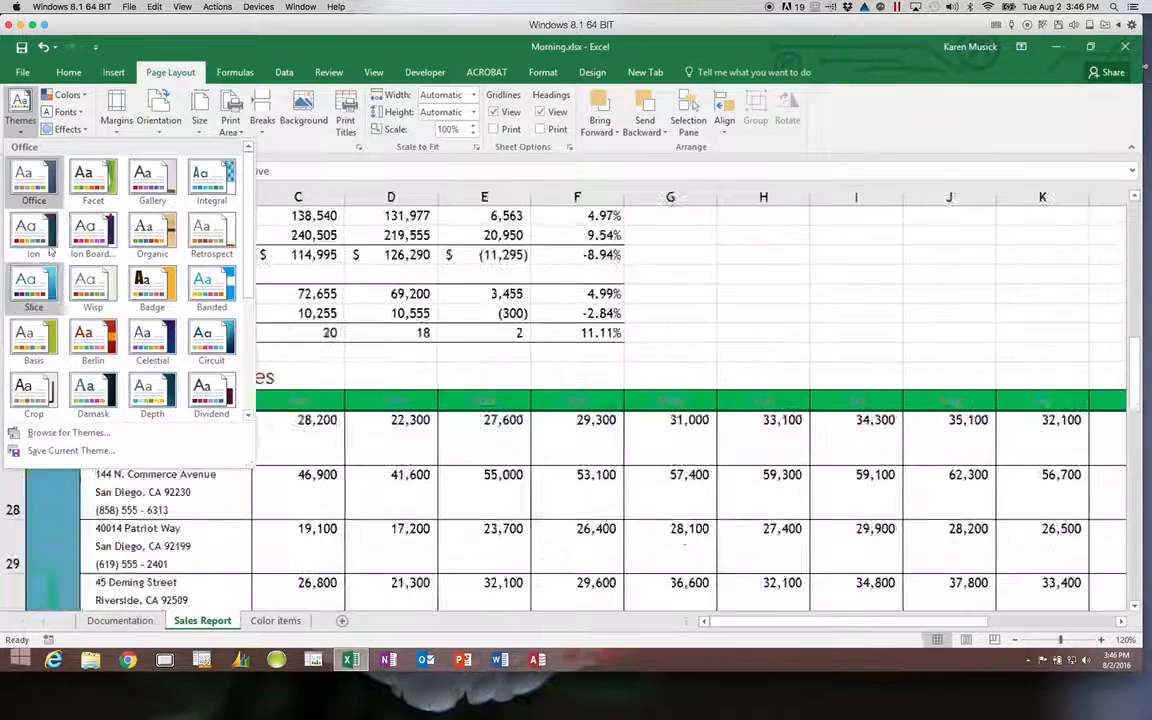
click(35, 176)
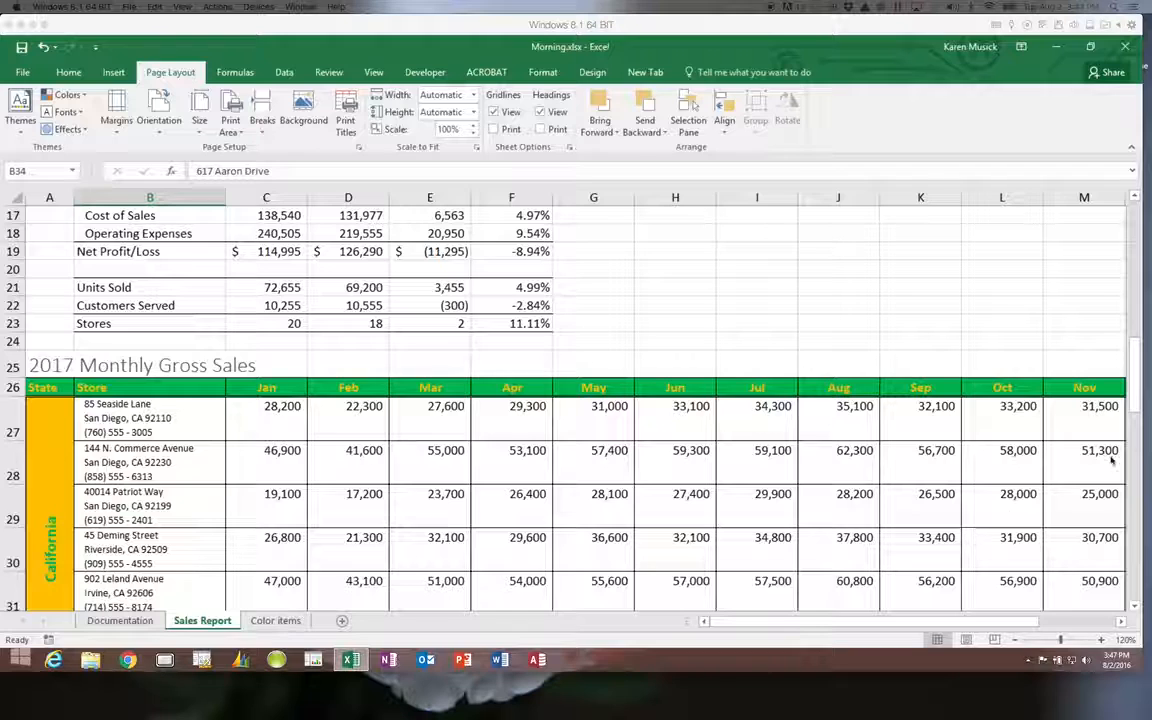
drag(1134, 368, 1137, 219)
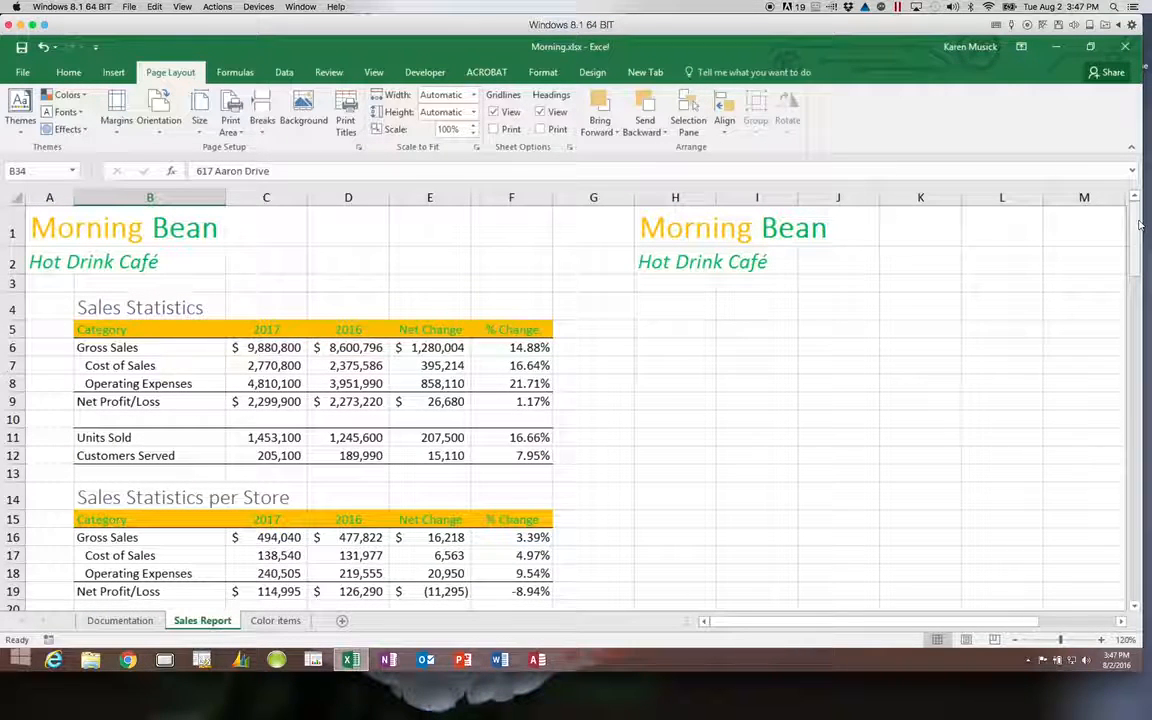